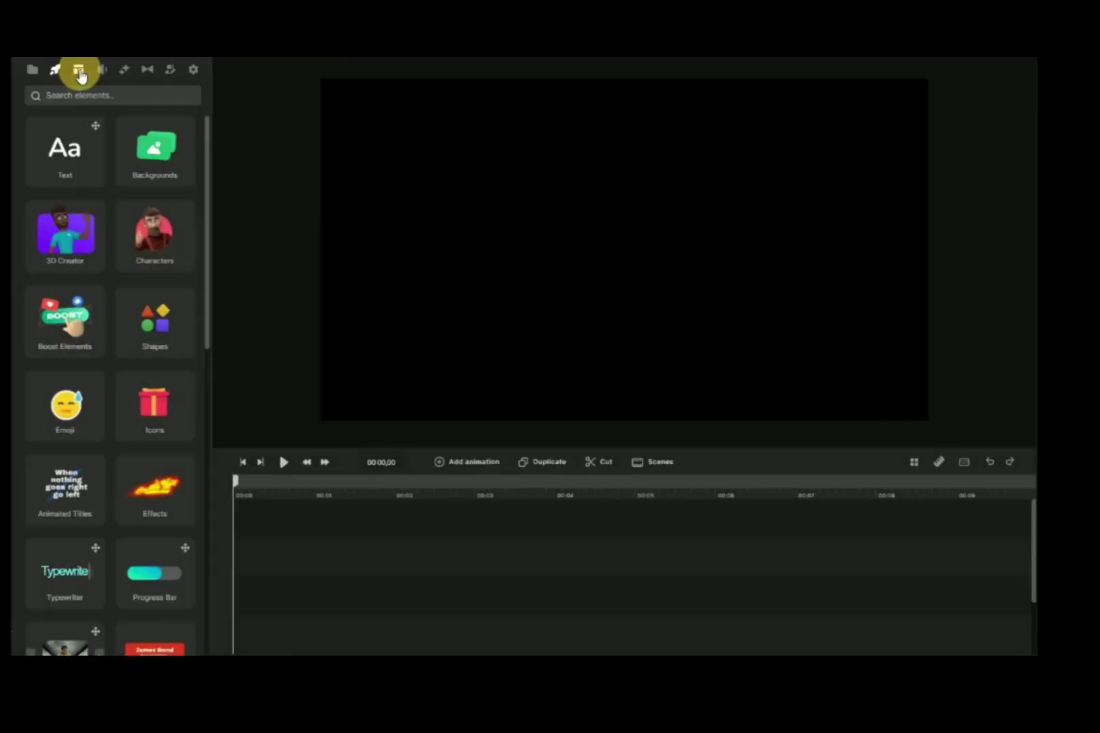
Step: Add the Working and Meet Tom scenes from the full-view scene library to the project
{"action": "left_click", "coordinate": [115, 510]}
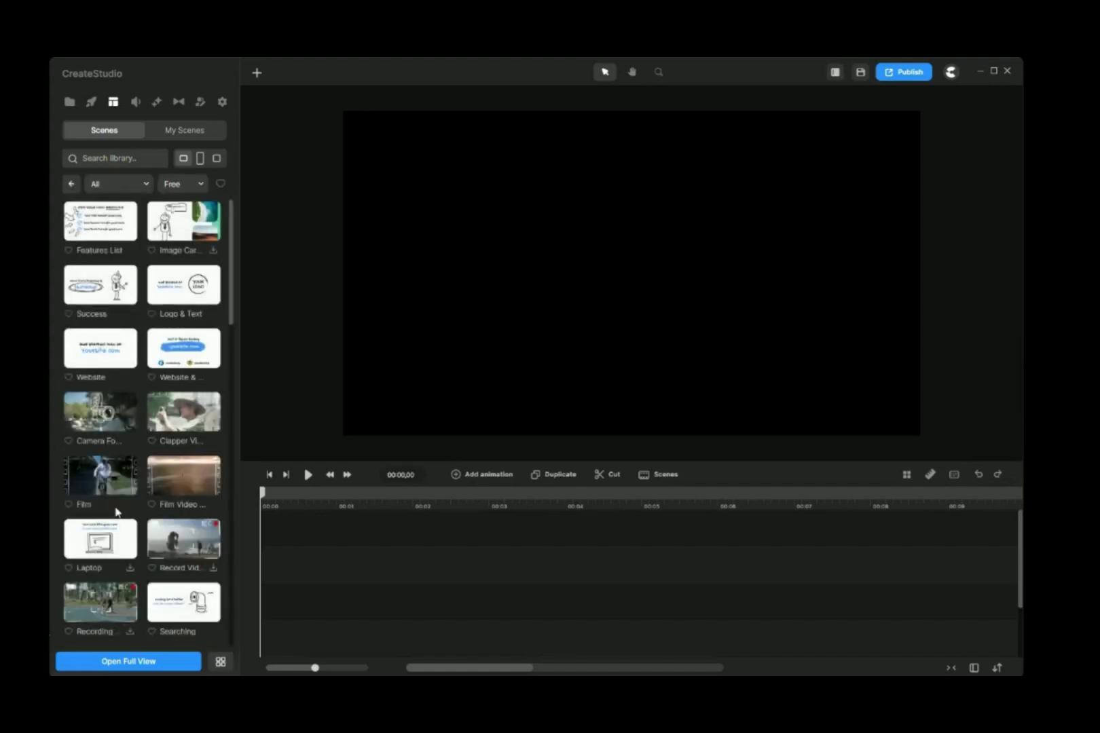
{"action": "left_click", "coordinate": [128, 661]}
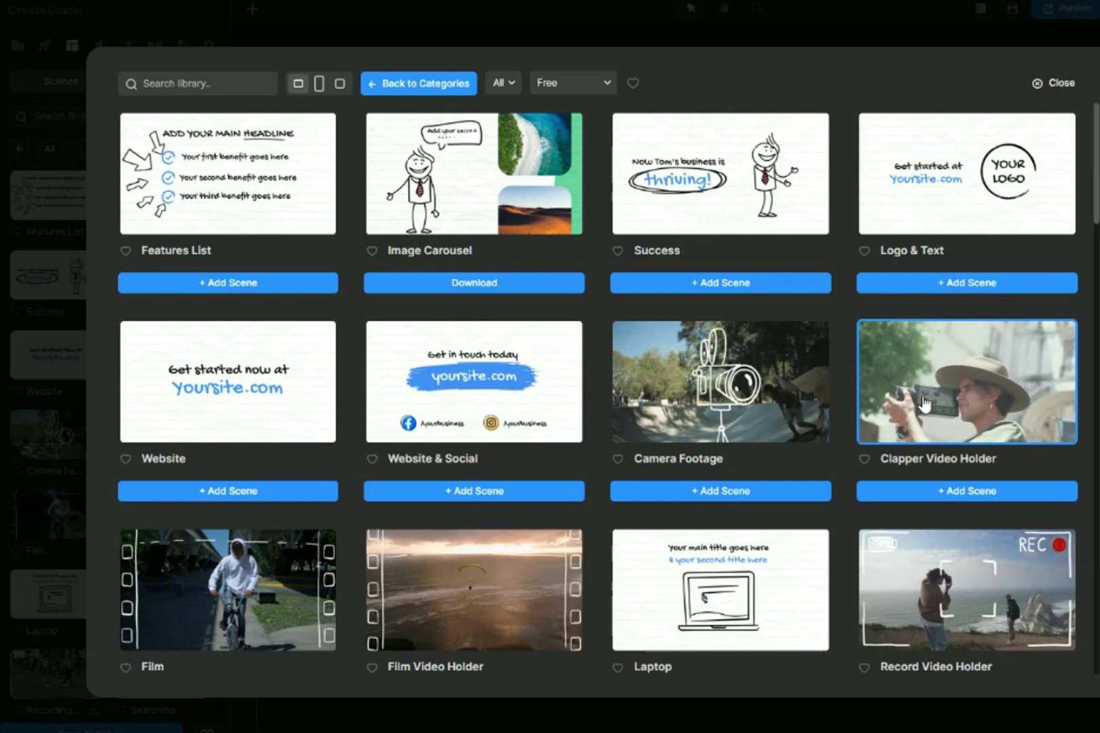
{"action": "scroll", "coordinate": [505, 509], "scroll_direction": "down", "scroll_amount": 3}
{"action": "scroll", "coordinate": [505, 508], "scroll_direction": "down", "scroll_amount": 1}
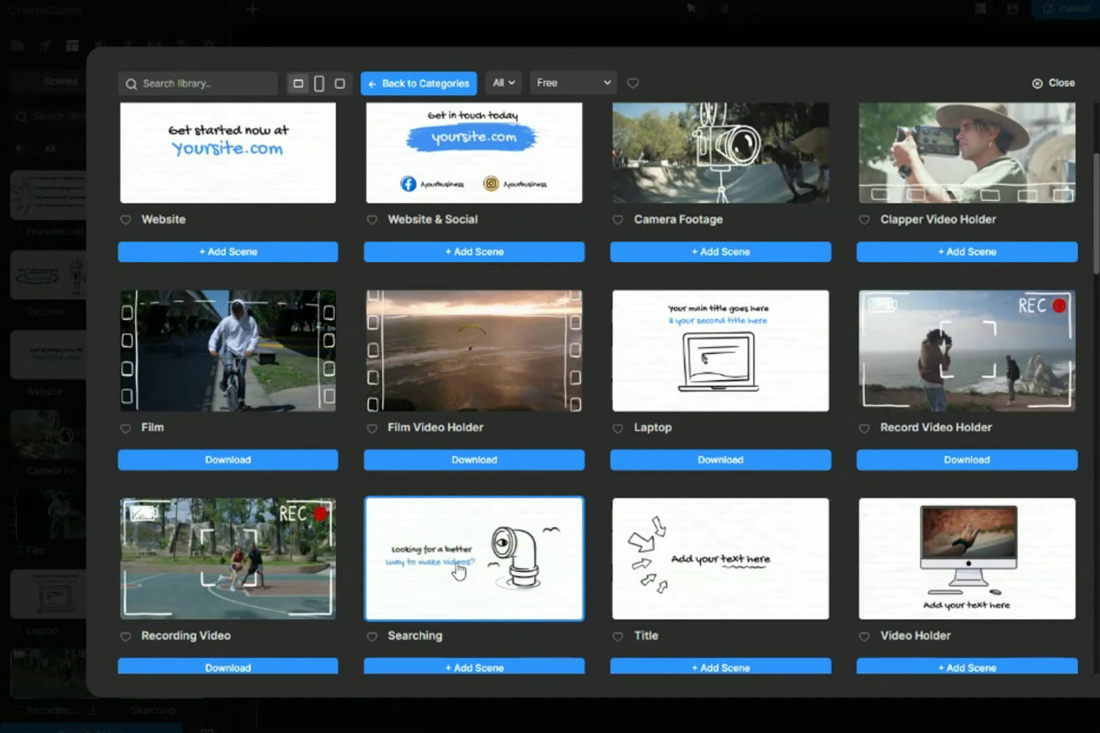
{"action": "scroll", "coordinate": [706, 567], "scroll_direction": "down", "scroll_amount": 3}
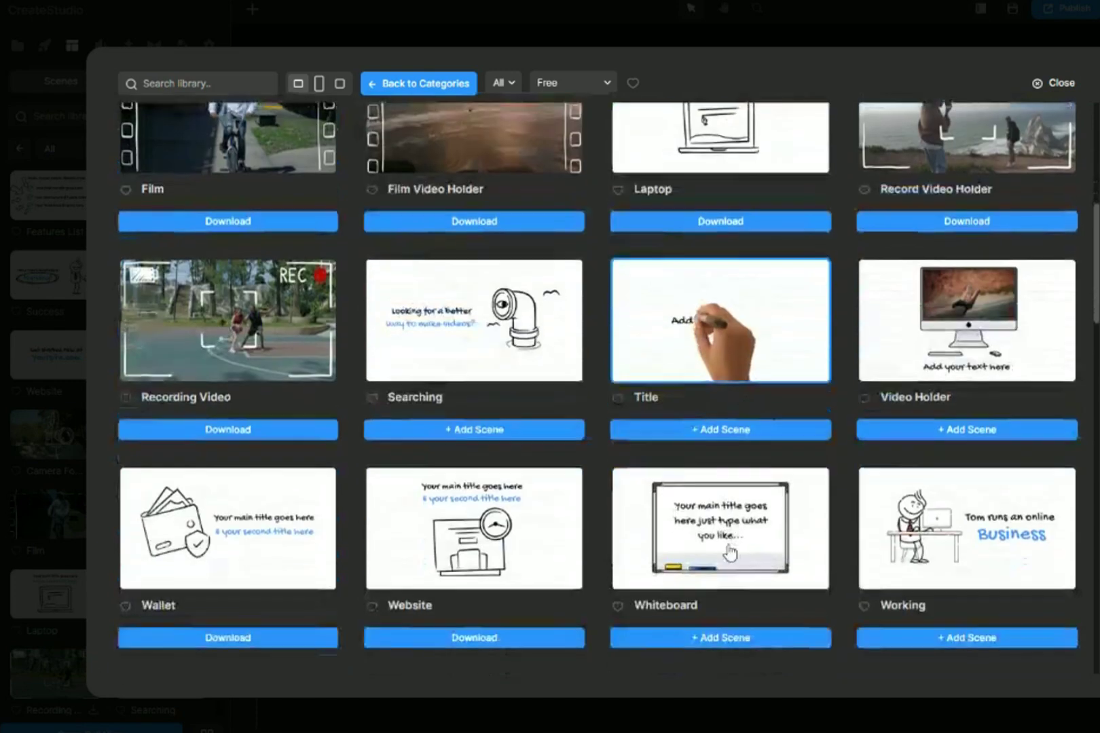
{"action": "scroll", "coordinate": [727, 553], "scroll_direction": "down", "scroll_amount": 4}
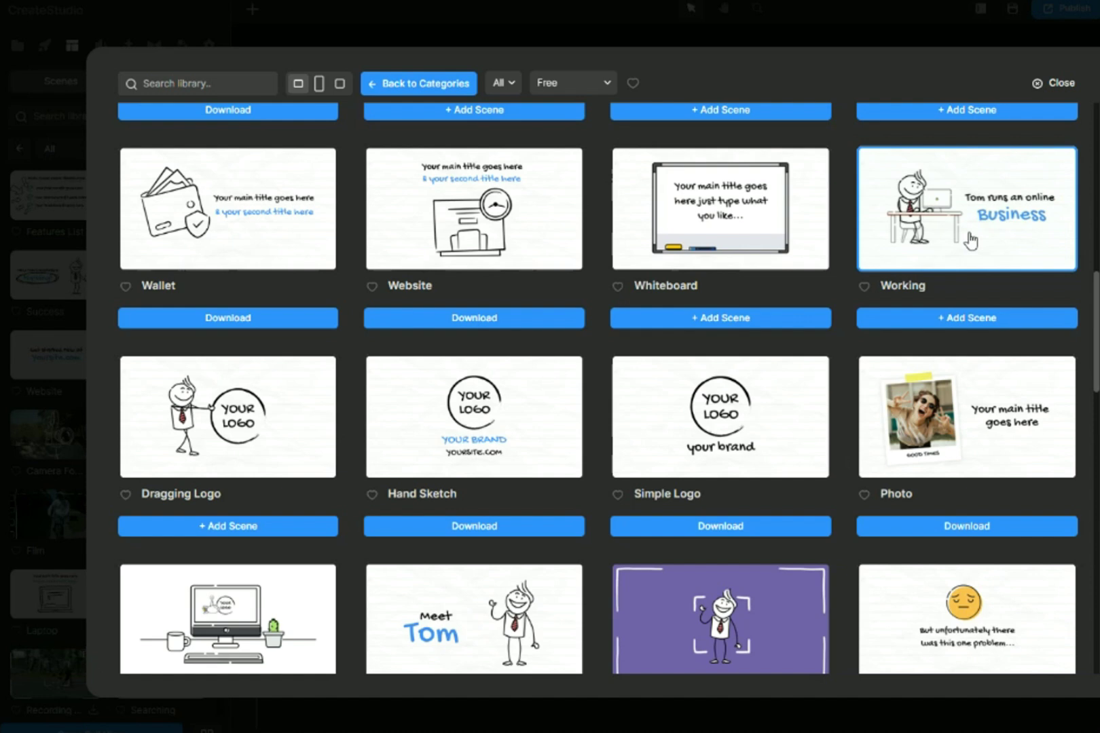
{"action": "left_click", "coordinate": [970, 323]}
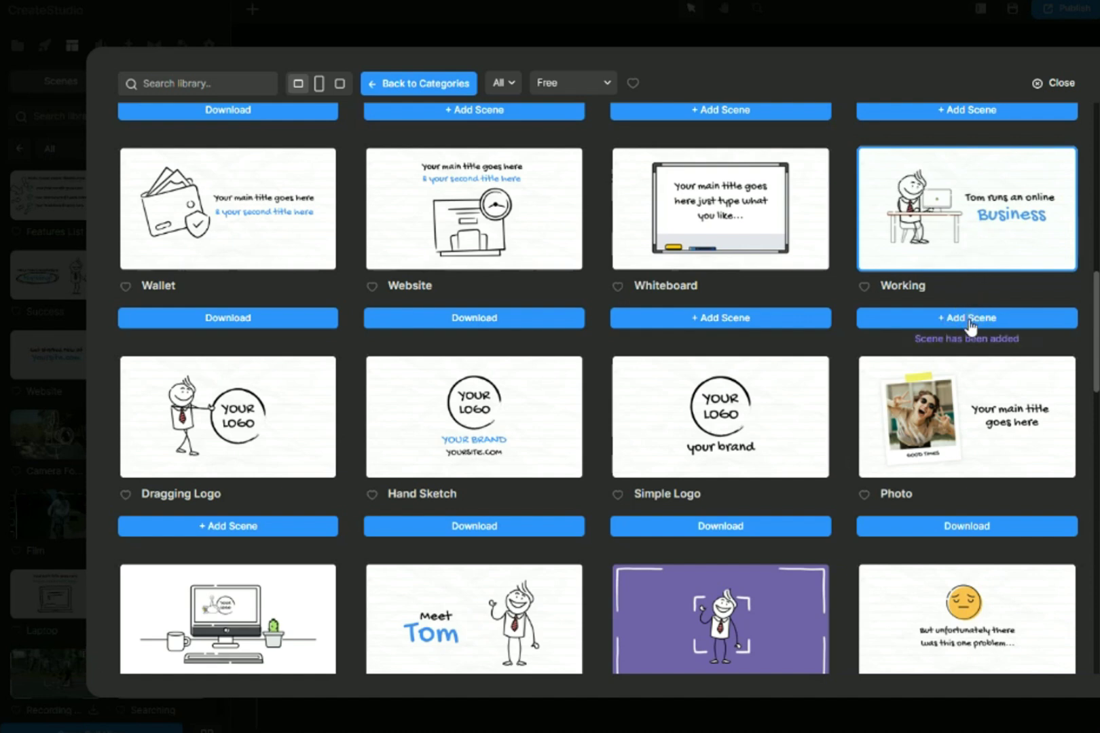
{"action": "scroll", "coordinate": [475, 340], "scroll_direction": "down", "scroll_amount": 4}
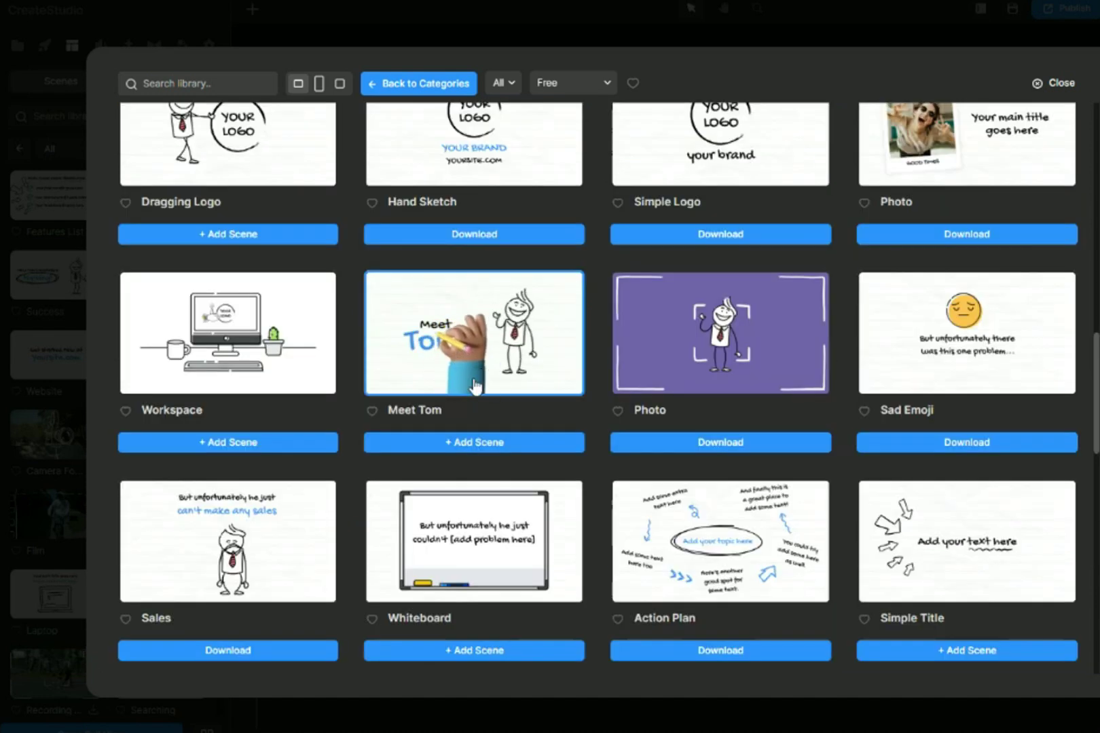
{"action": "left_click", "coordinate": [477, 442]}
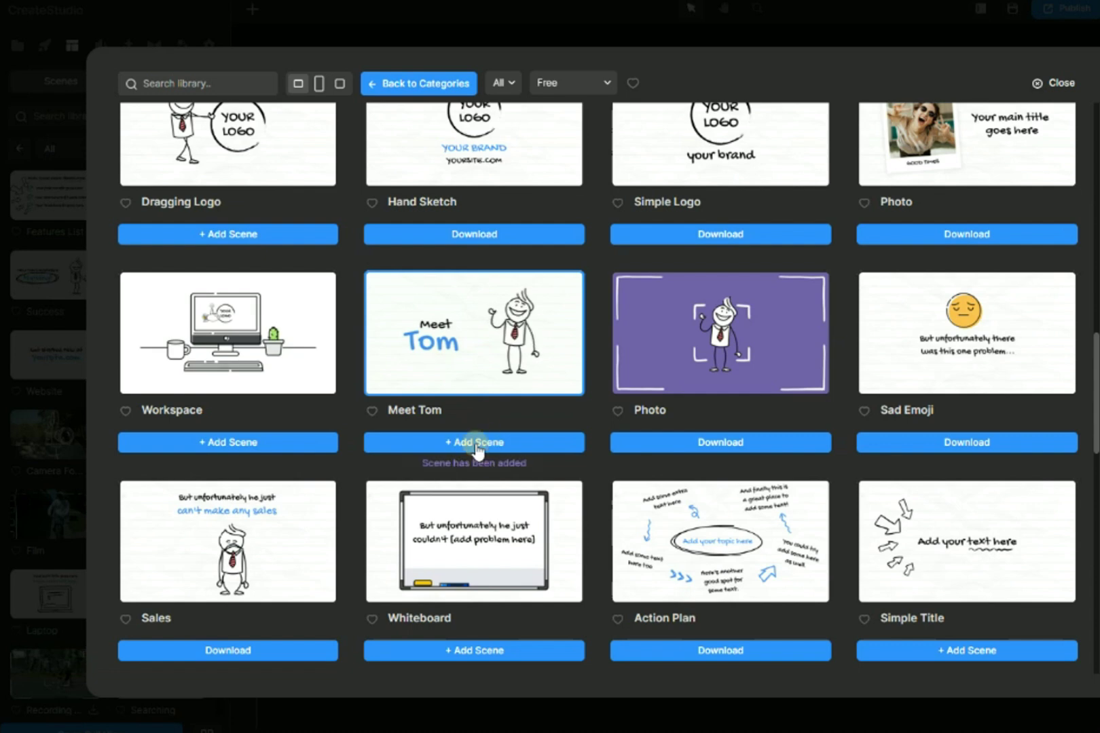
Step: Place the Working scene on the timeline and give Stick Guy the Idea action
{"action": "left_click", "coordinate": [1061, 83]}
{"action": "left_click", "coordinate": [757, 500]}
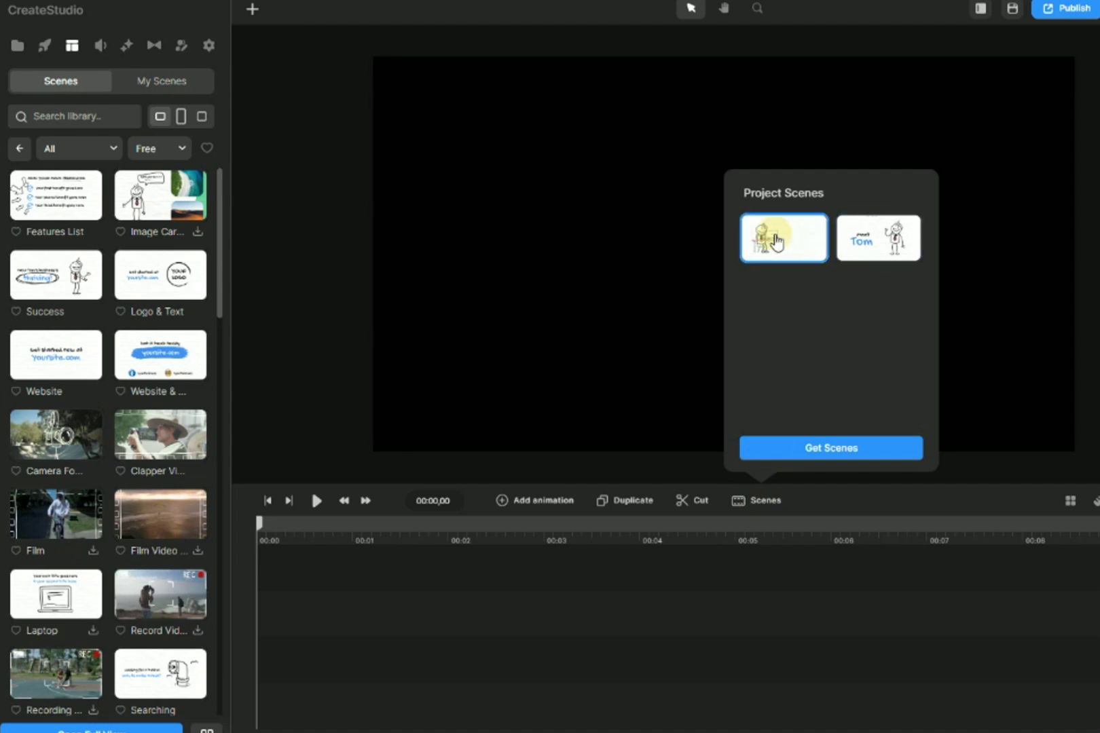
{"action": "left_click_drag", "start_coordinate": [778, 241], "coordinate": [312, 662]}
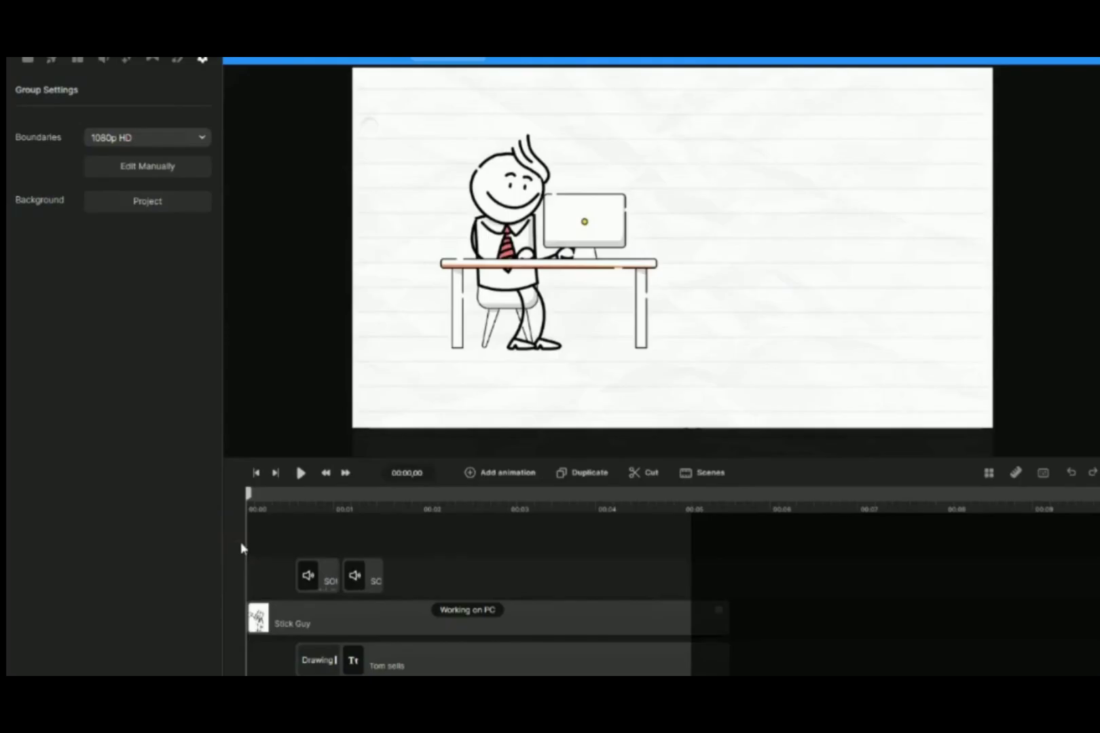
{"action": "left_click", "coordinate": [338, 619]}
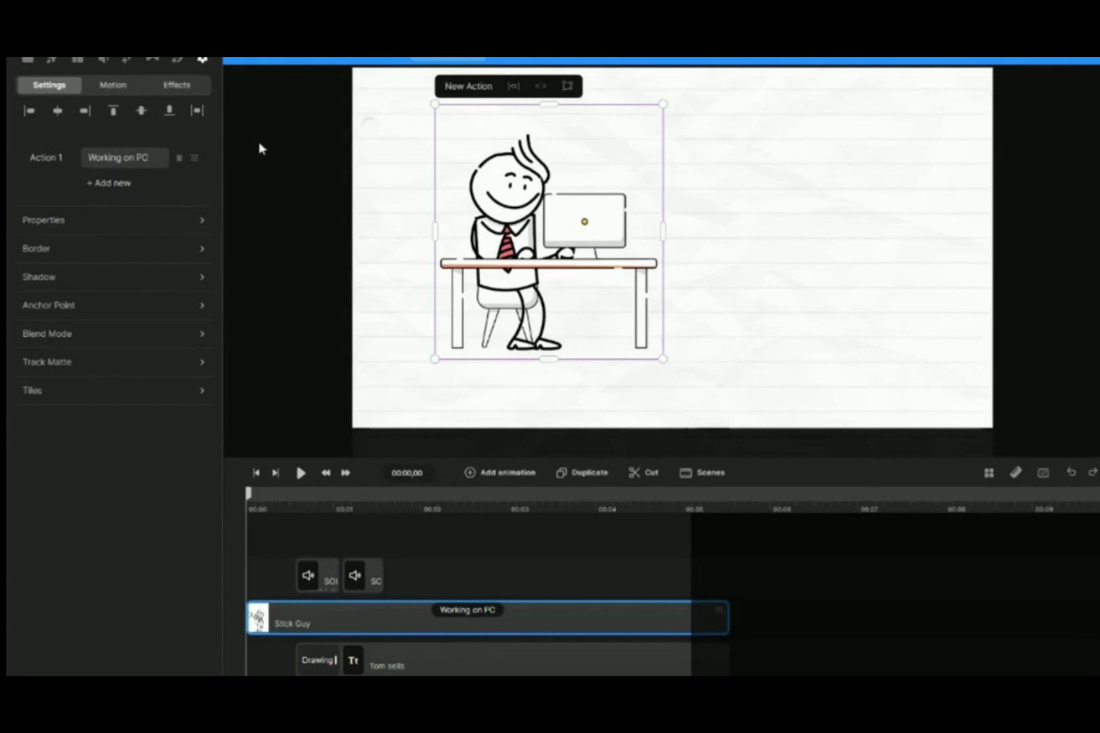
{"action": "left_click", "coordinate": [129, 157]}
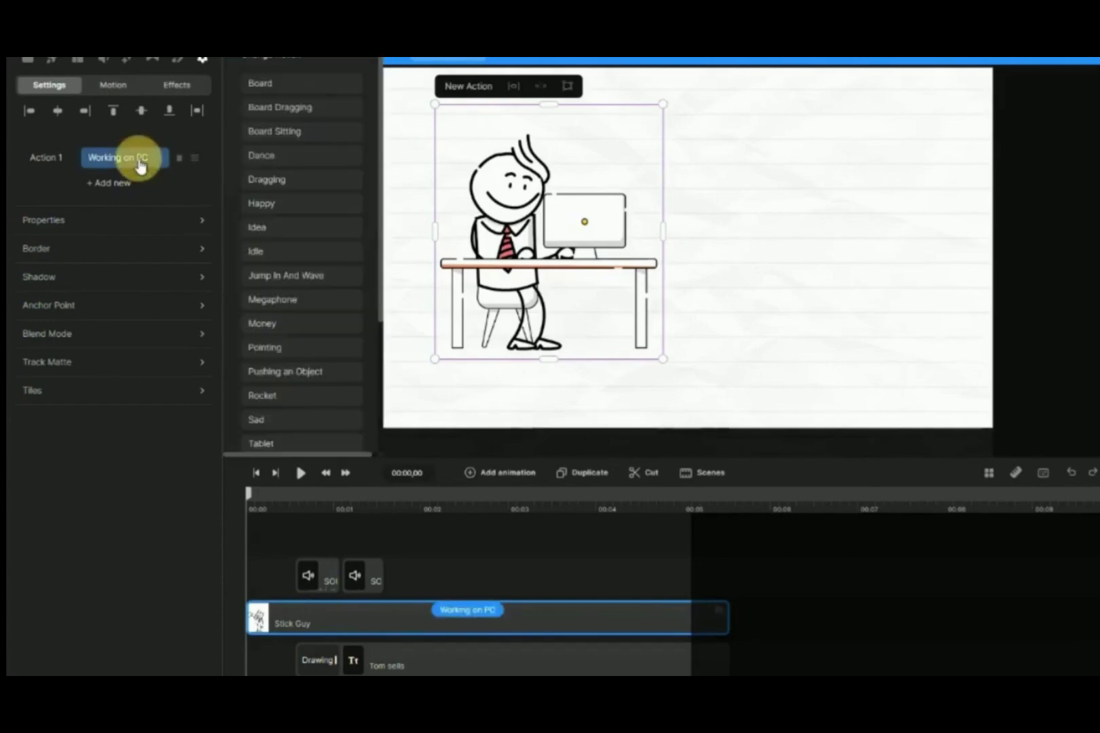
{"action": "left_click", "coordinate": [287, 231]}
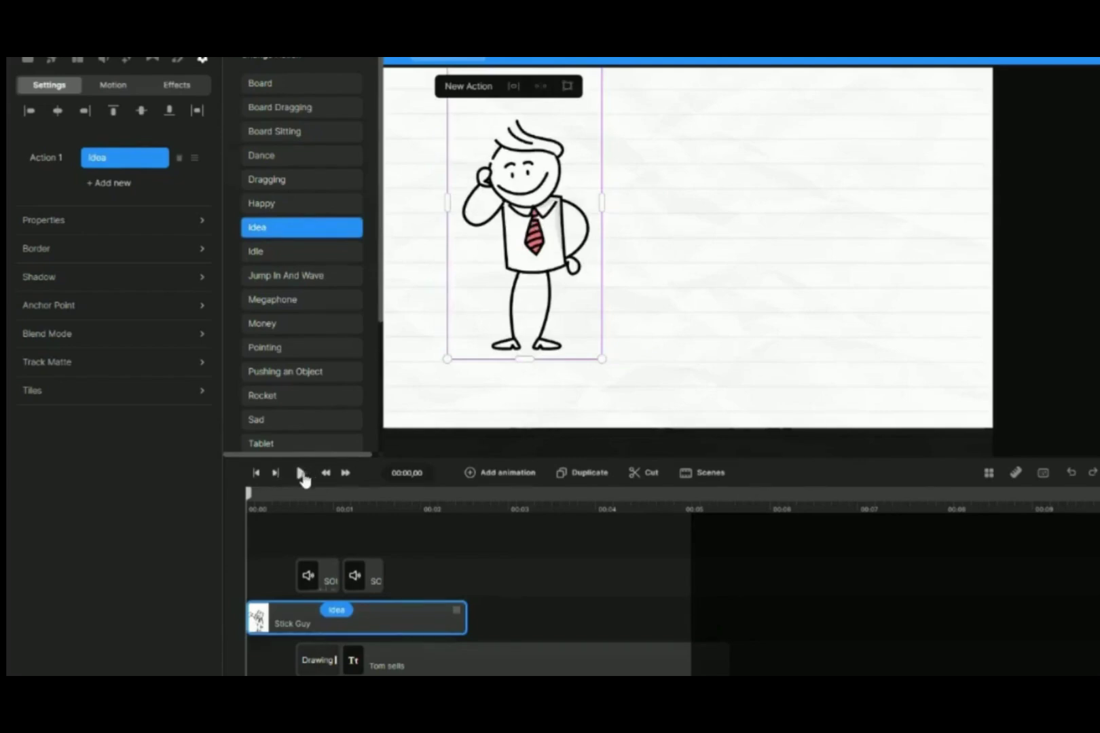
{"action": "left_click", "coordinate": [301, 473]}
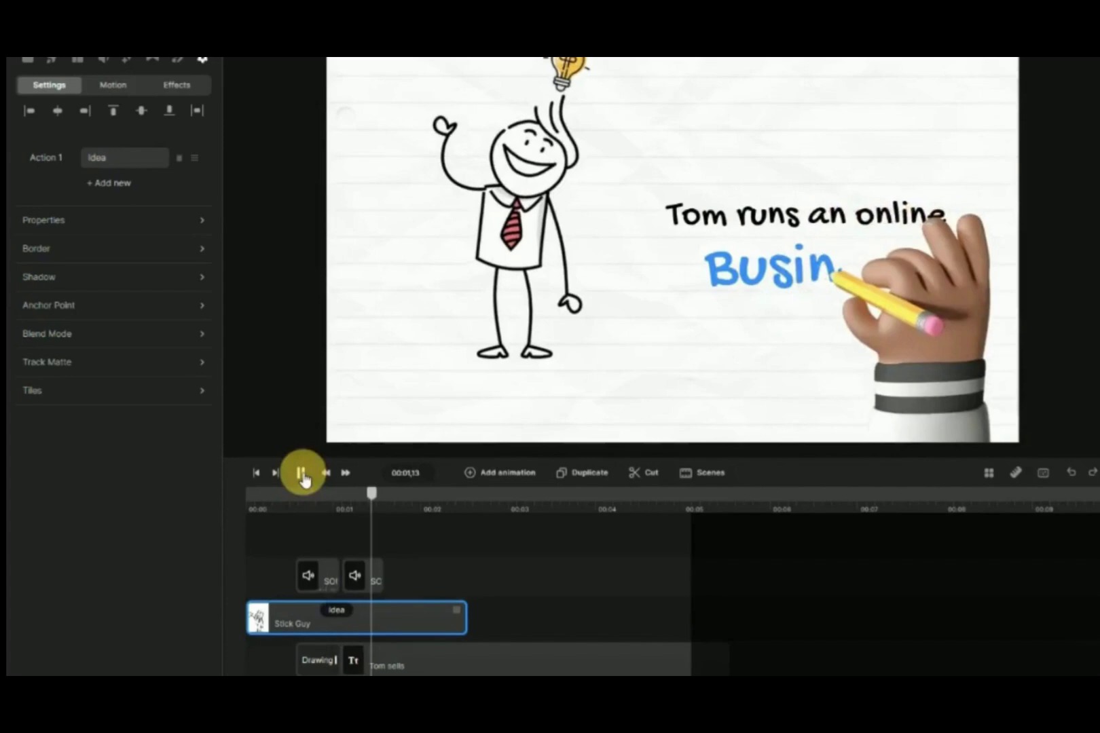
{"action": "left_click", "coordinate": [301, 473]}
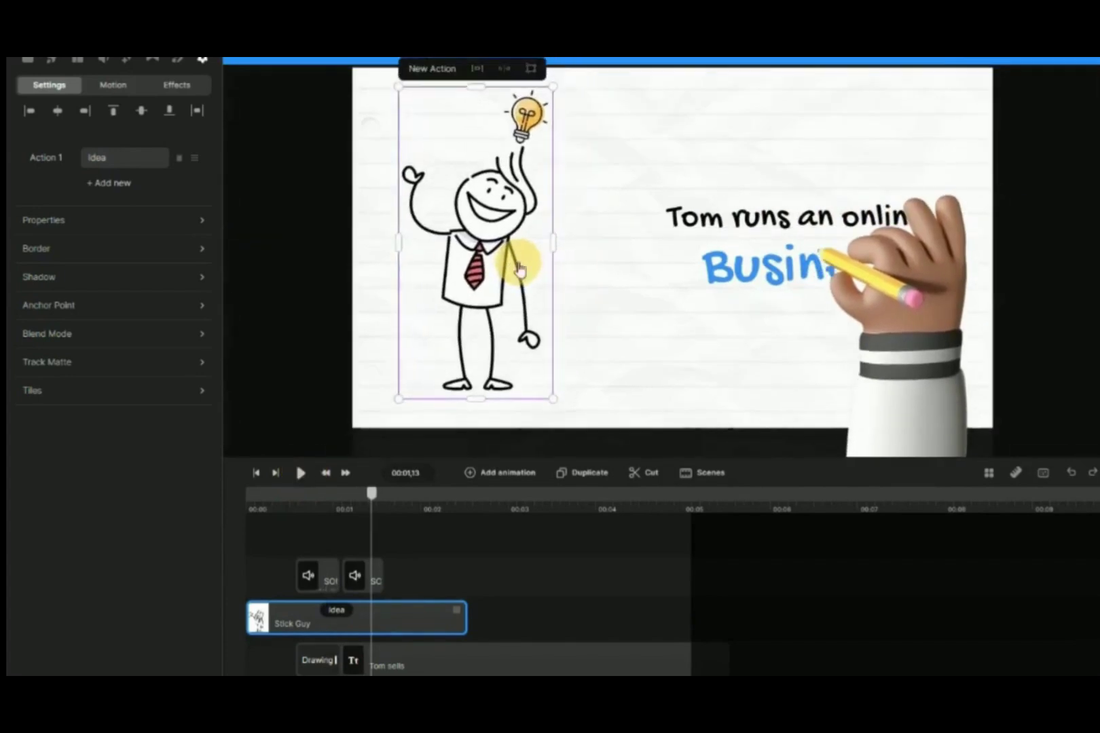
Step: Add Working on PC as Stick Guy's second action and scrub to check the pose change
{"action": "left_click", "coordinate": [100, 189]}
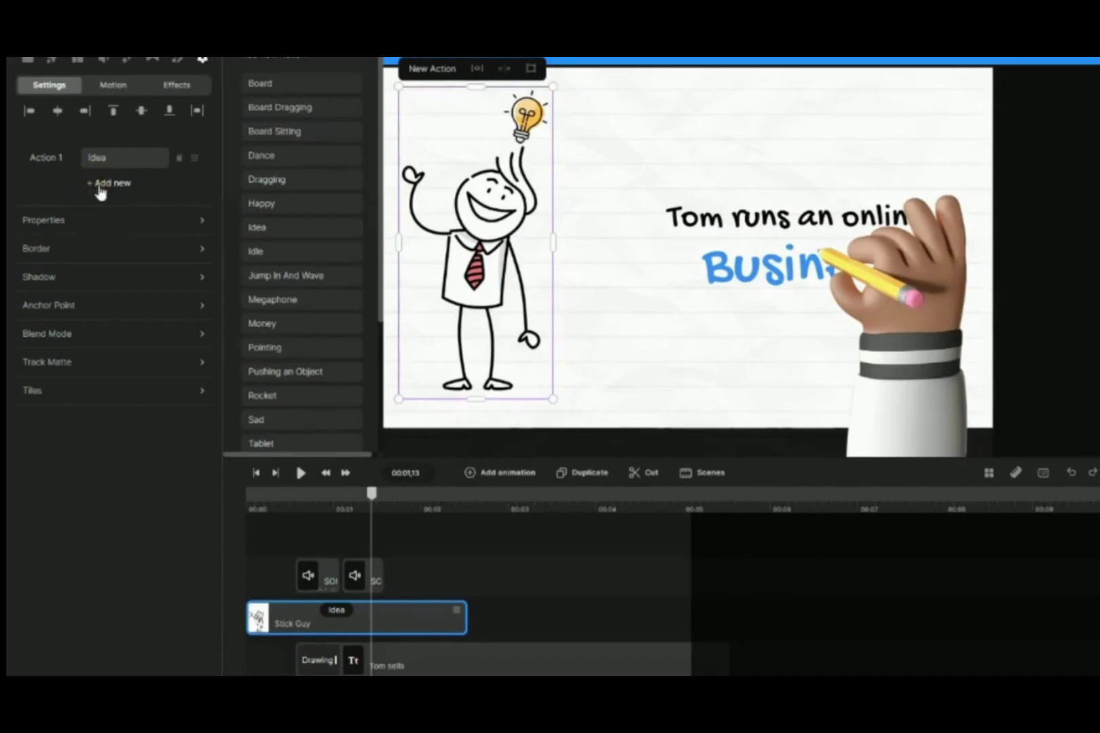
{"action": "scroll", "coordinate": [351, 365], "scroll_direction": "down", "scroll_amount": 3}
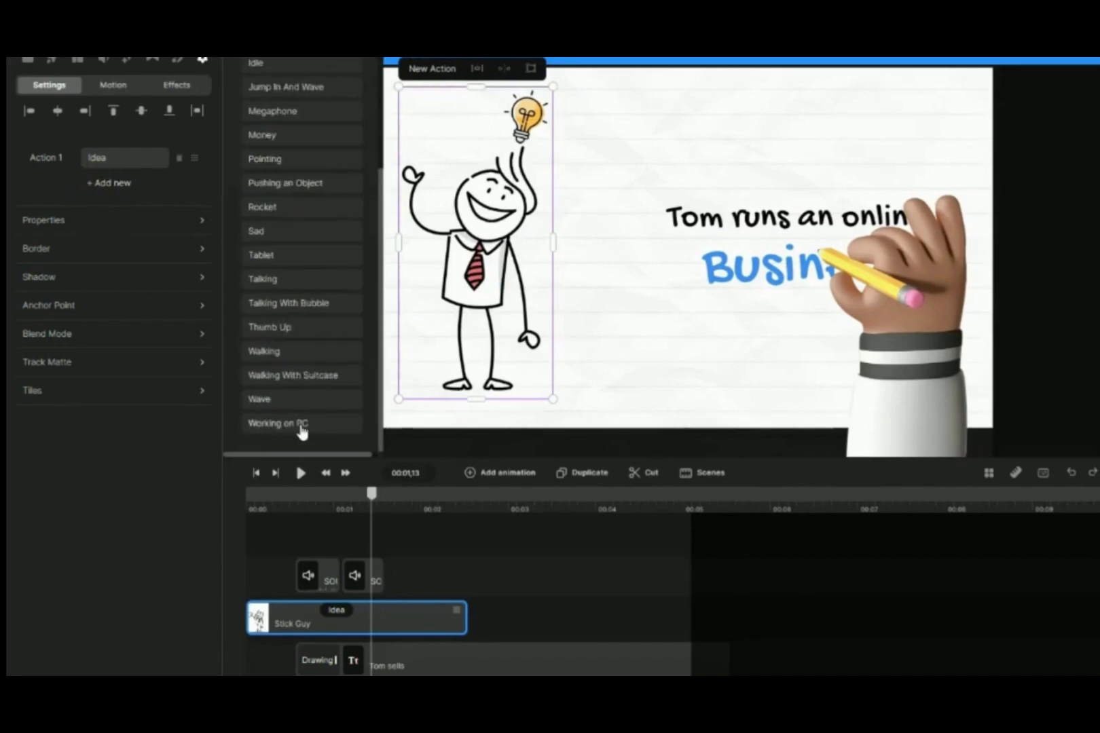
{"action": "left_click", "coordinate": [300, 427]}
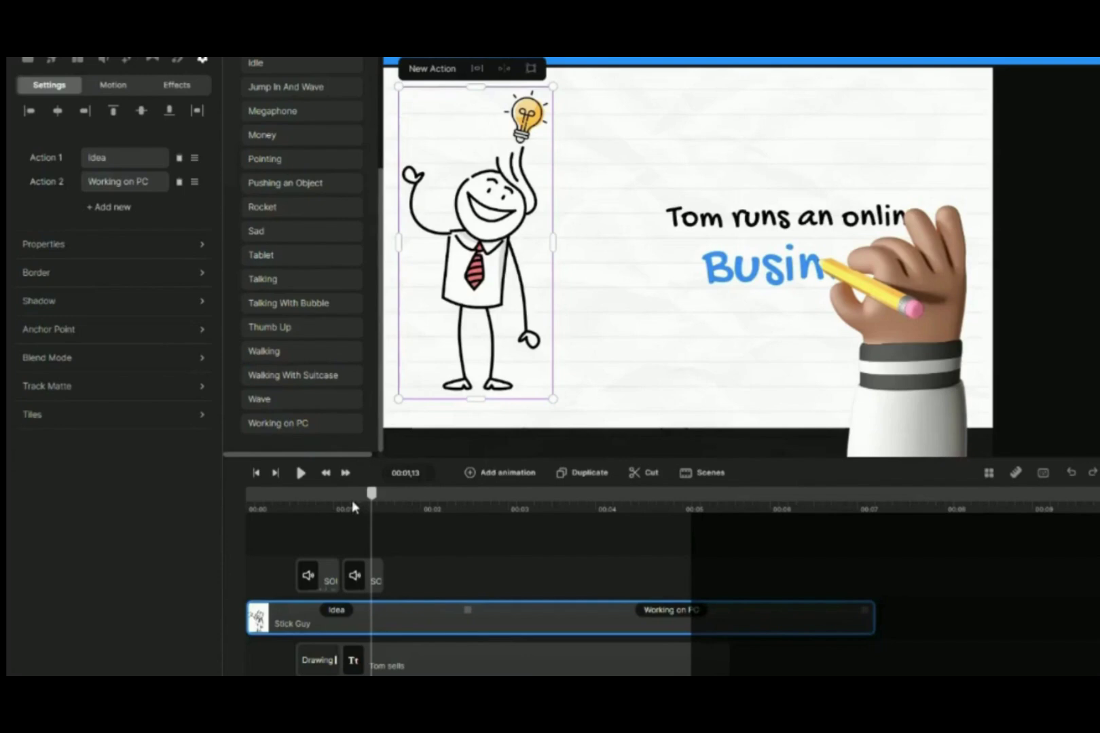
{"action": "mouse_move", "coordinate": [372, 498]}
{"action": "left_mouse_down"}
{"action": "mouse_move", "coordinate": [687, 527]}
{"action": "mouse_move", "coordinate": [360, 548]}
{"action": "mouse_move", "coordinate": [371, 547]}
{"action": "left_mouse_up"}
{"action": "scroll", "coordinate": [483, 619], "scroll_direction": "down", "scroll_amount": 3}
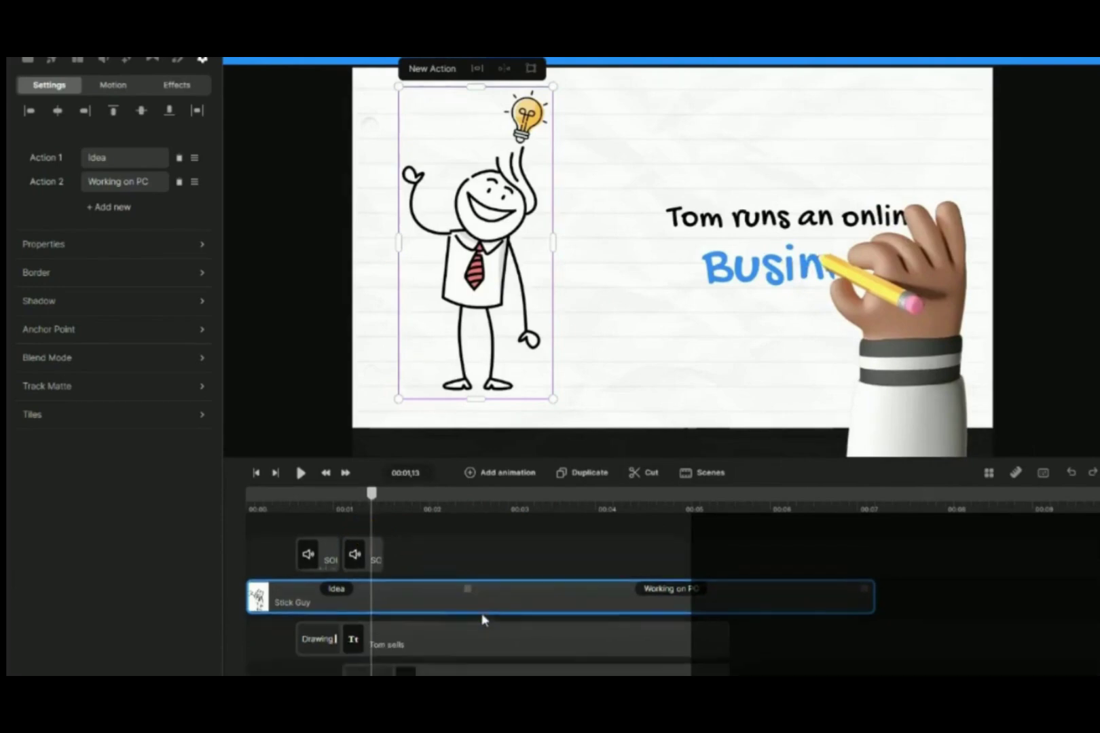
Step: Retype the first caption as 'Take Ideas', enlarge it and shift it right
{"action": "left_click", "coordinate": [486, 591]}
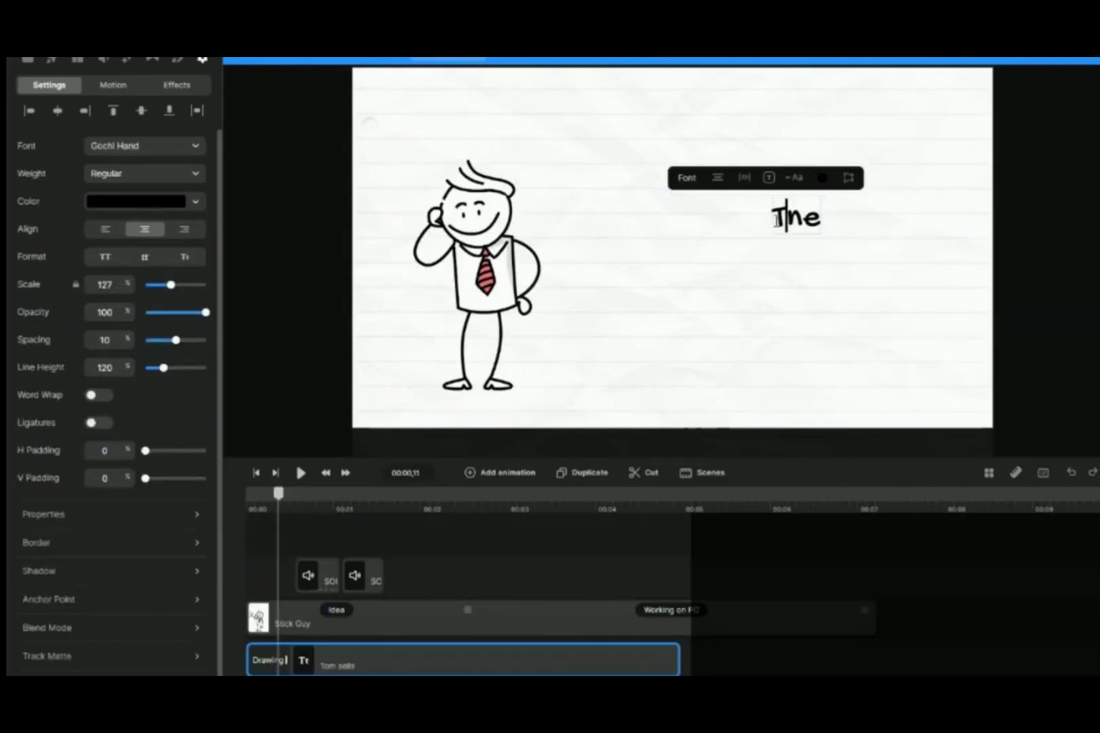
{"action": "key", "text": "Delete"}
{"action": "key", "text": "Delete"}
{"action": "type", "text": "ake Ideas"}
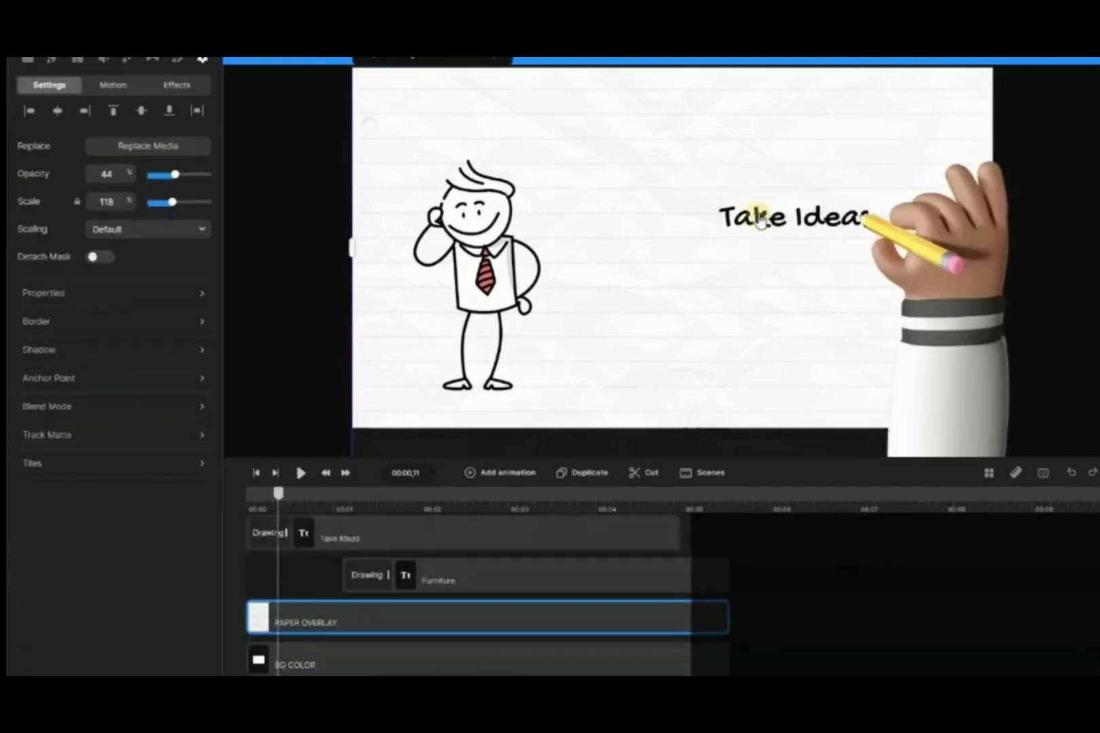
{"action": "left_click", "coordinate": [721, 233]}
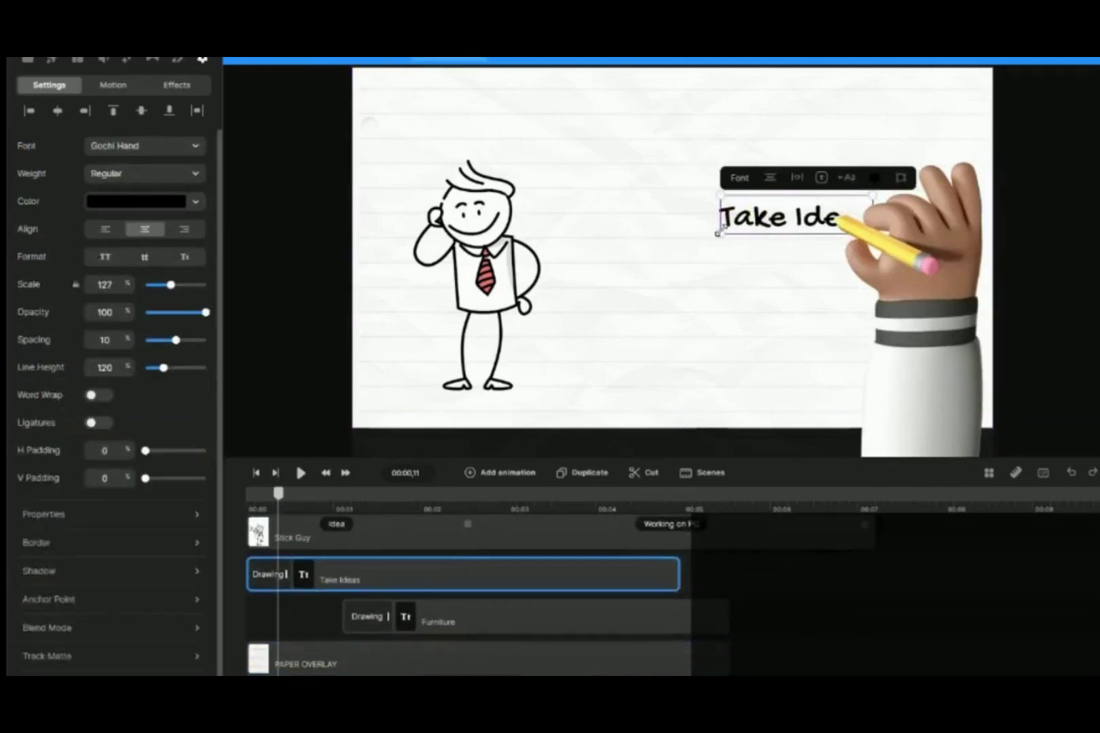
{"action": "left_click_drag", "start_coordinate": [721, 233], "coordinate": [609, 287]}
{"action": "left_click_drag", "start_coordinate": [694, 253], "coordinate": [758, 265]}
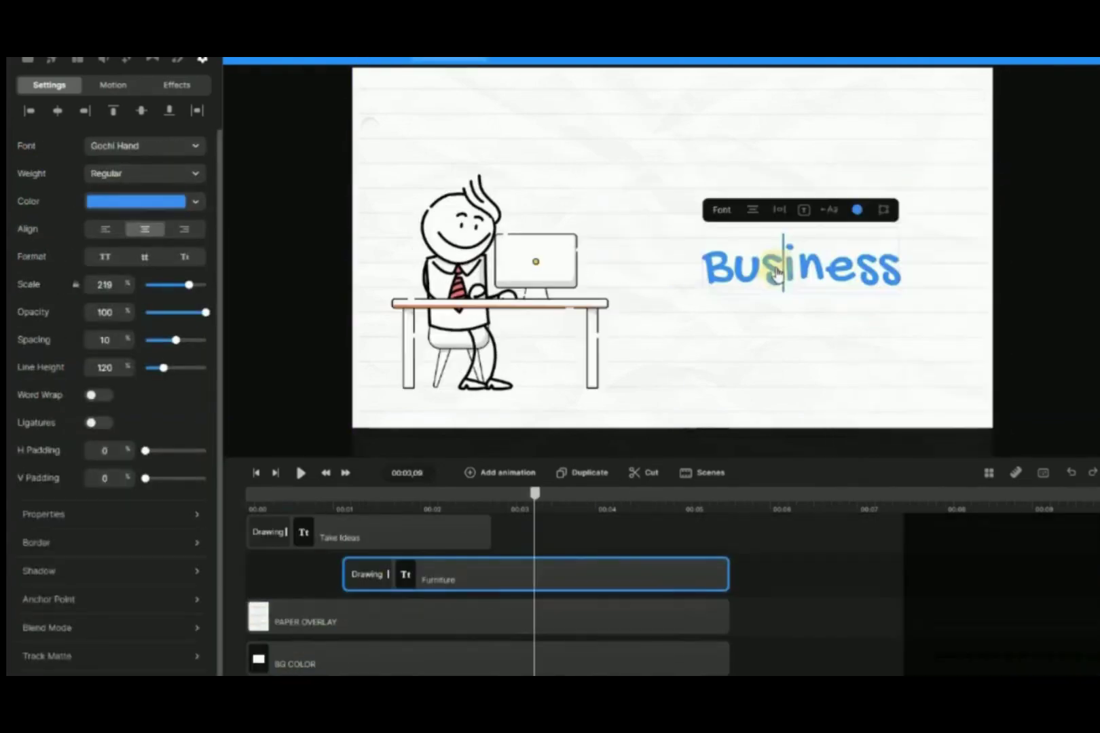
Step: Replace the word Business in the second caption with 'Into Action'
{"action": "key", "text": "BackSpace"}
{"action": "key", "text": "BackSpace"}
{"action": "key", "text": "Delete"}
{"action": "key", "text": "Delete"}
{"action": "key", "text": "Delete"}
{"action": "key", "text": "Delete"}
{"action": "key", "text": "Delete"}
{"action": "key", "text": "Delete"}
{"action": "type", "text": "Into Action"}
{"action": "left_click", "coordinate": [719, 255]}
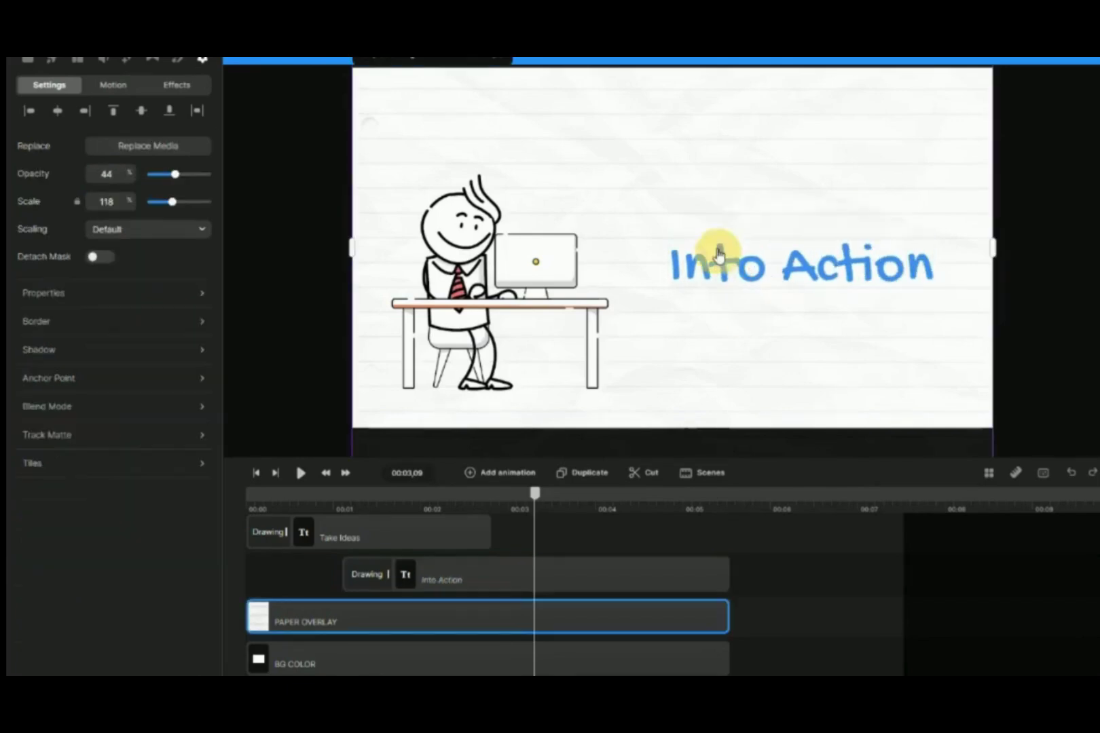
{"action": "left_click", "coordinate": [719, 254]}
Step: Trim the Take Ideas, Into Action and Stick Guy clips to fit the scene
{"action": "scroll", "coordinate": [520, 574], "scroll_direction": "up", "scroll_amount": 3}
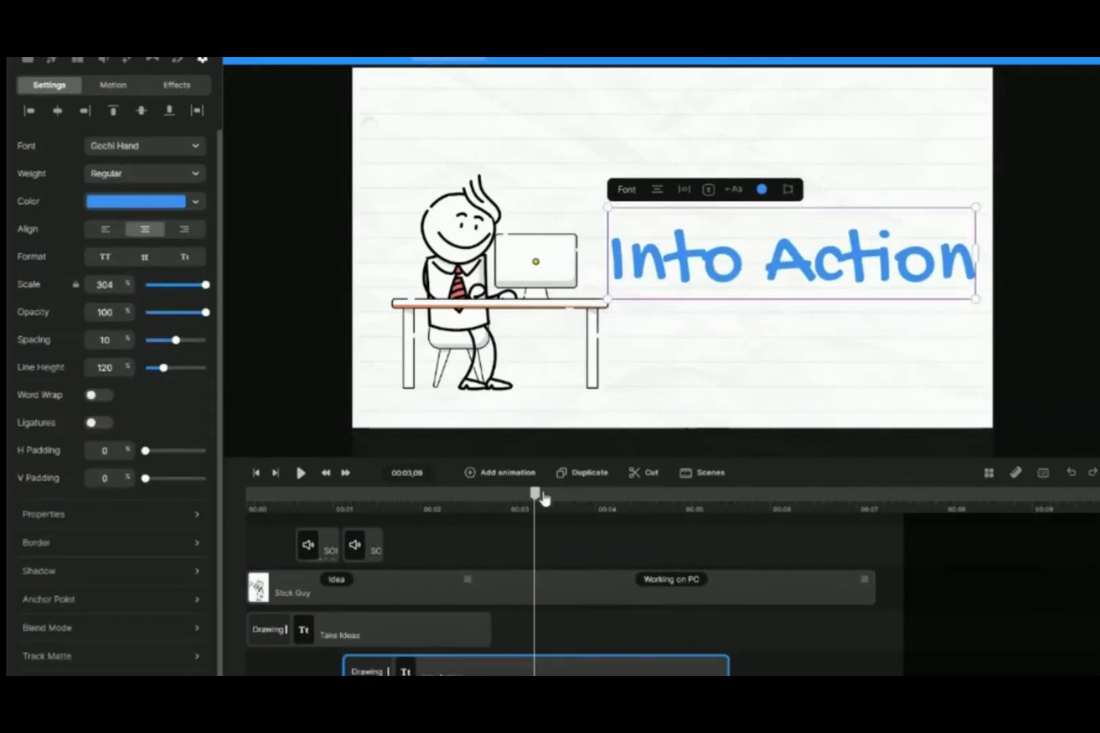
{"action": "left_click_drag", "start_coordinate": [543, 499], "coordinate": [449, 503]}
{"action": "scroll", "coordinate": [521, 597], "scroll_direction": "down", "scroll_amount": 1}
{"action": "left_click_drag", "start_coordinate": [490, 607], "coordinate": [466, 608]}
{"action": "left_click_drag", "start_coordinate": [856, 650], "coordinate": [695, 649]}
{"action": "left_click_drag", "start_coordinate": [857, 564], "coordinate": [696, 572]}
{"action": "left_click", "coordinate": [300, 474]}
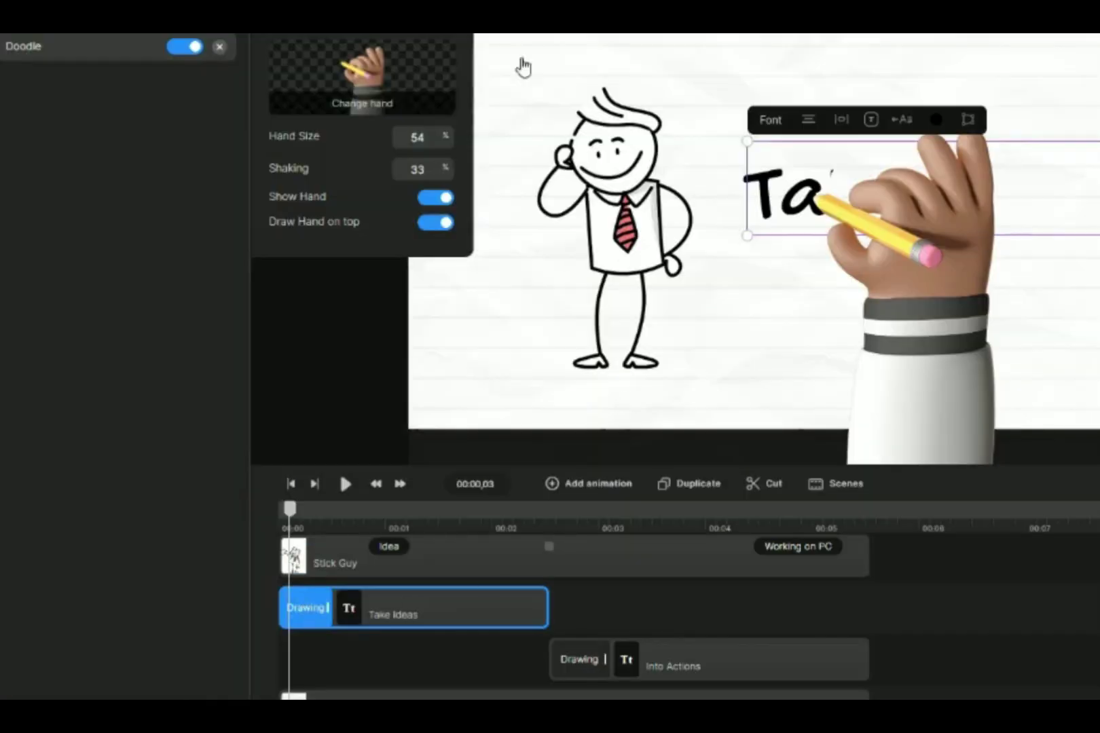
Step: Choose a different drawing hand and set its Hand Size to 50%
{"action": "left_click", "coordinate": [349, 109]}
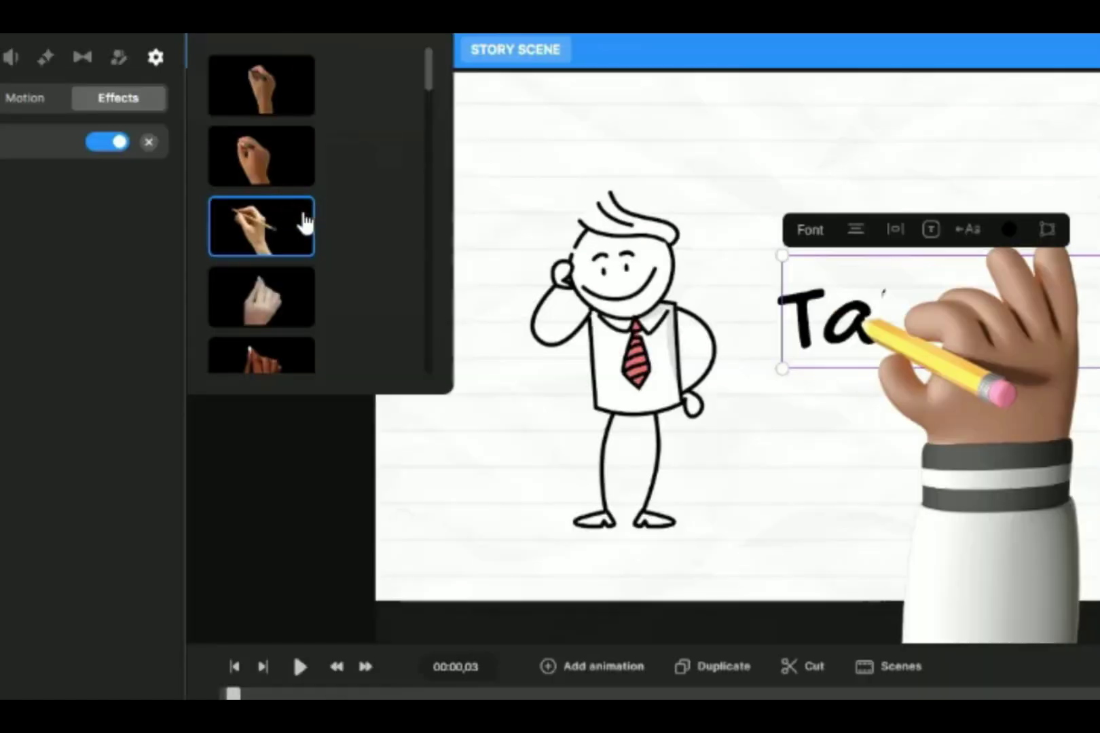
{"action": "scroll", "coordinate": [304, 222], "scroll_direction": "down", "scroll_amount": 10}
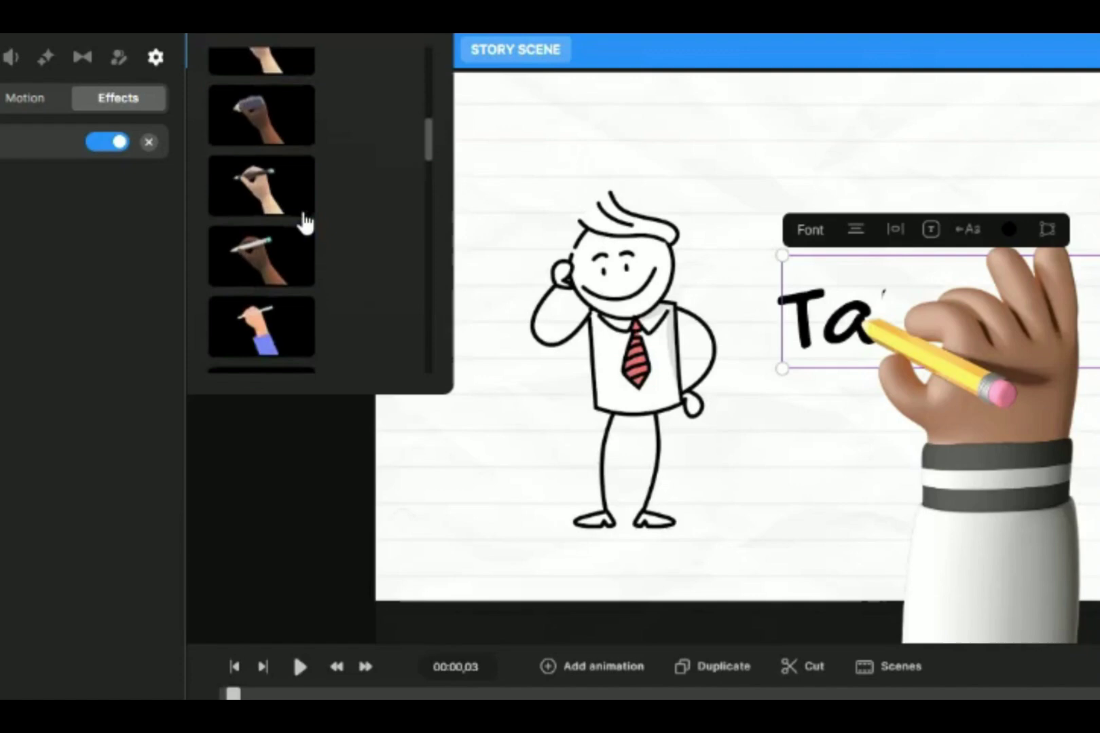
{"action": "scroll", "coordinate": [304, 222], "scroll_direction": "down", "scroll_amount": 5}
{"action": "left_click", "coordinate": [302, 221]}
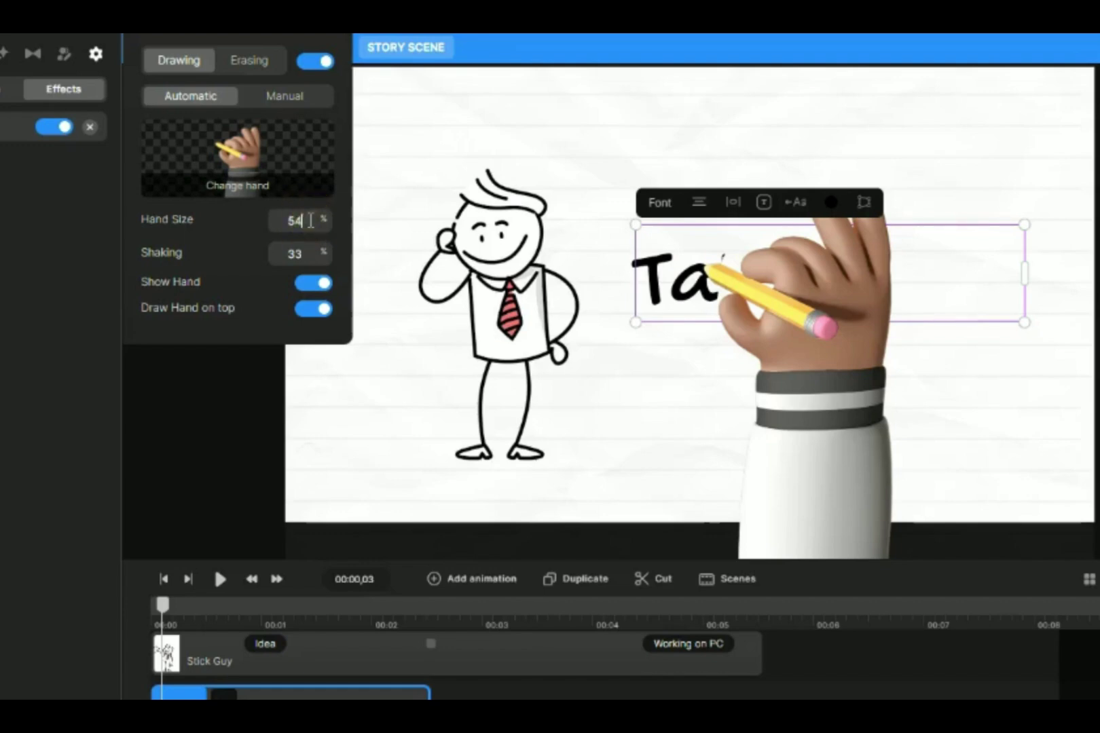
{"action": "left_click_drag", "start_coordinate": [299, 221], "coordinate": [279, 223]}
{"action": "type", "text": "100"}
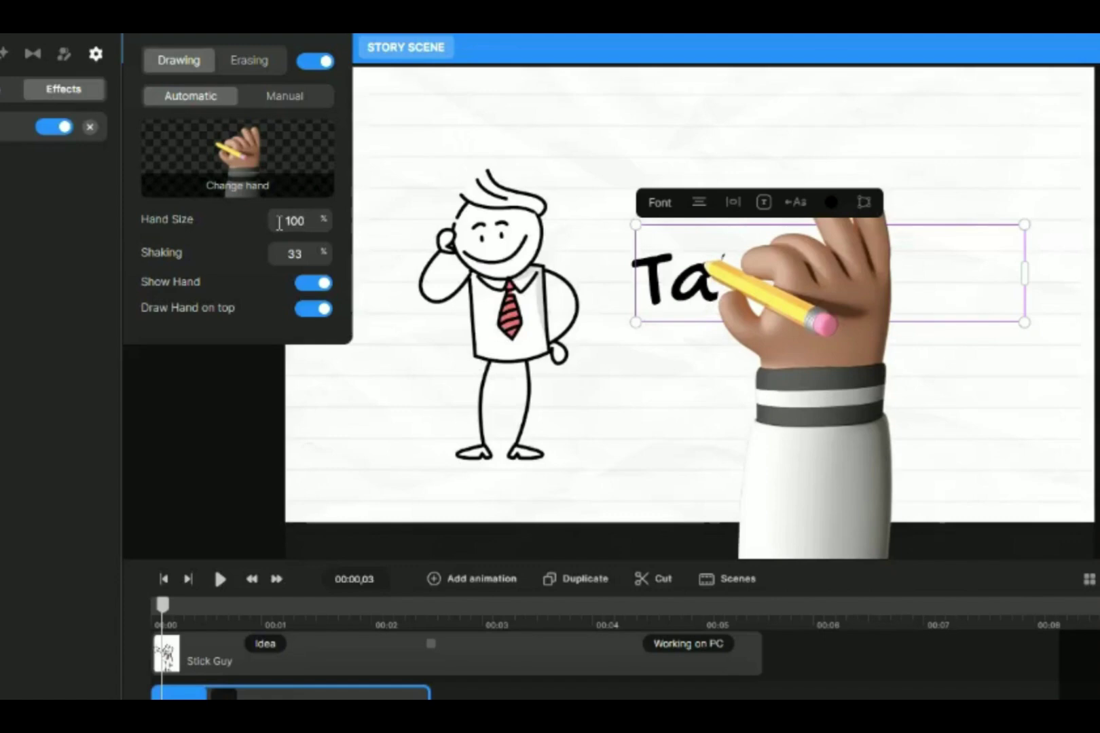
{"action": "key", "text": "Return"}
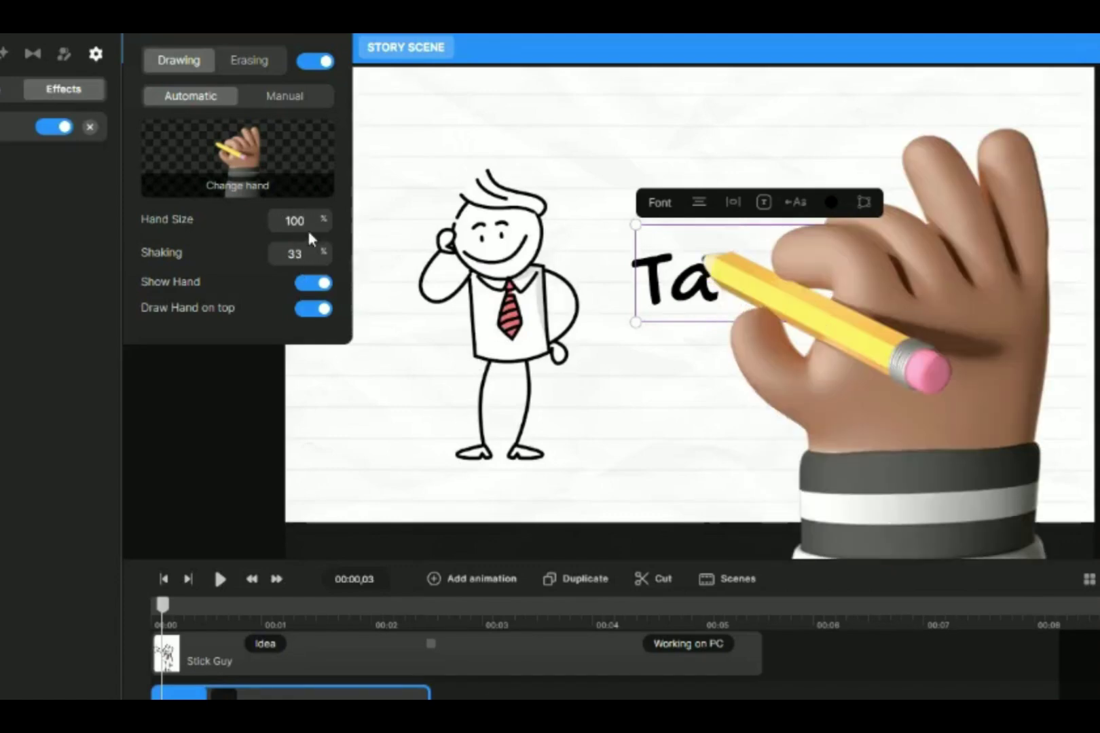
{"action": "left_click_drag", "start_coordinate": [306, 222], "coordinate": [265, 230]}
{"action": "type", "text": "50"}
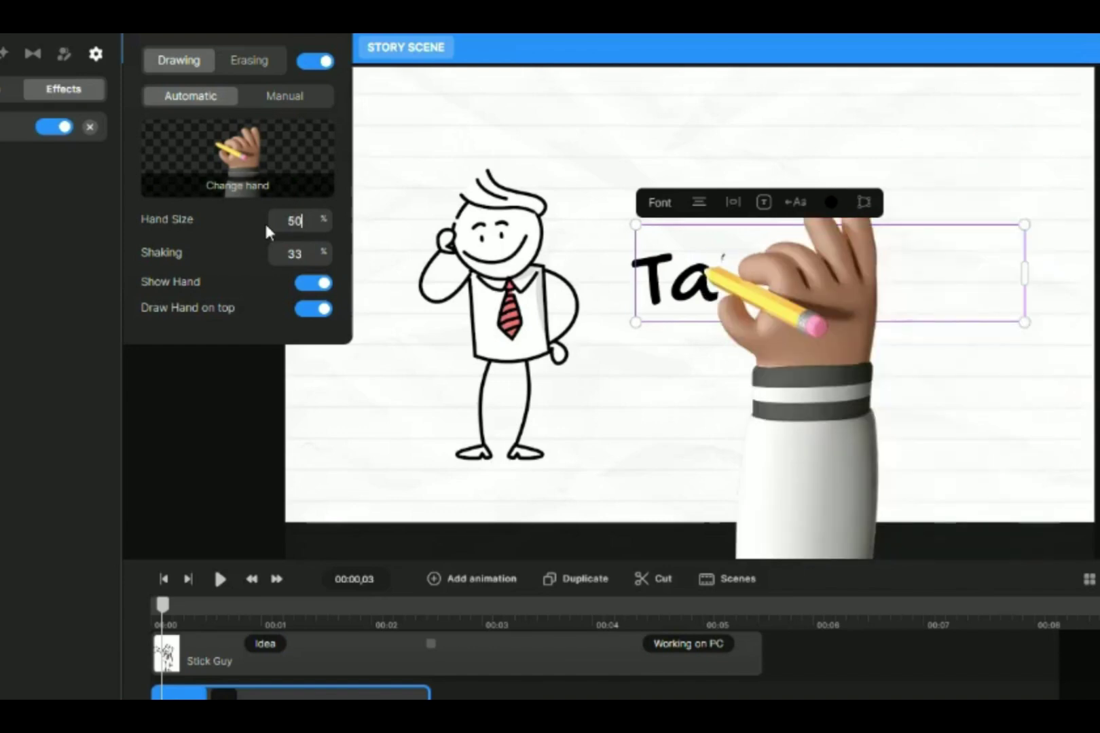
Step: Set the hand's Shaking to 80% and preview the handwriting
{"action": "left_click_drag", "start_coordinate": [303, 253], "coordinate": [246, 267]}
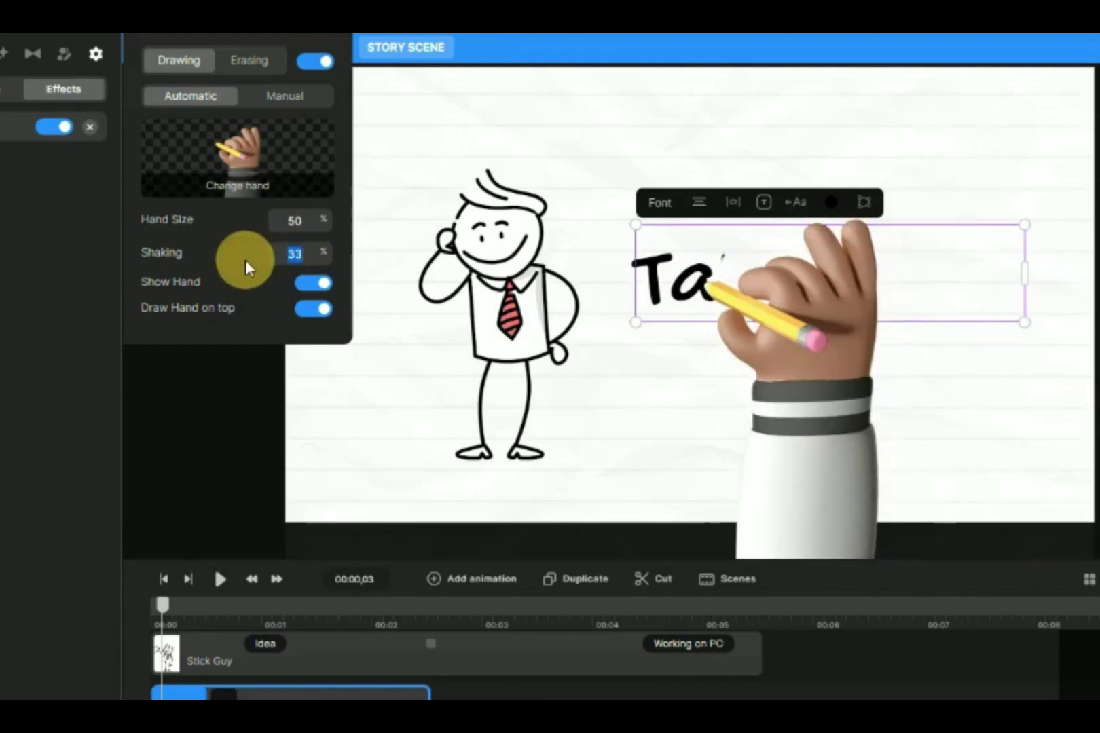
{"action": "type", "text": "80"}
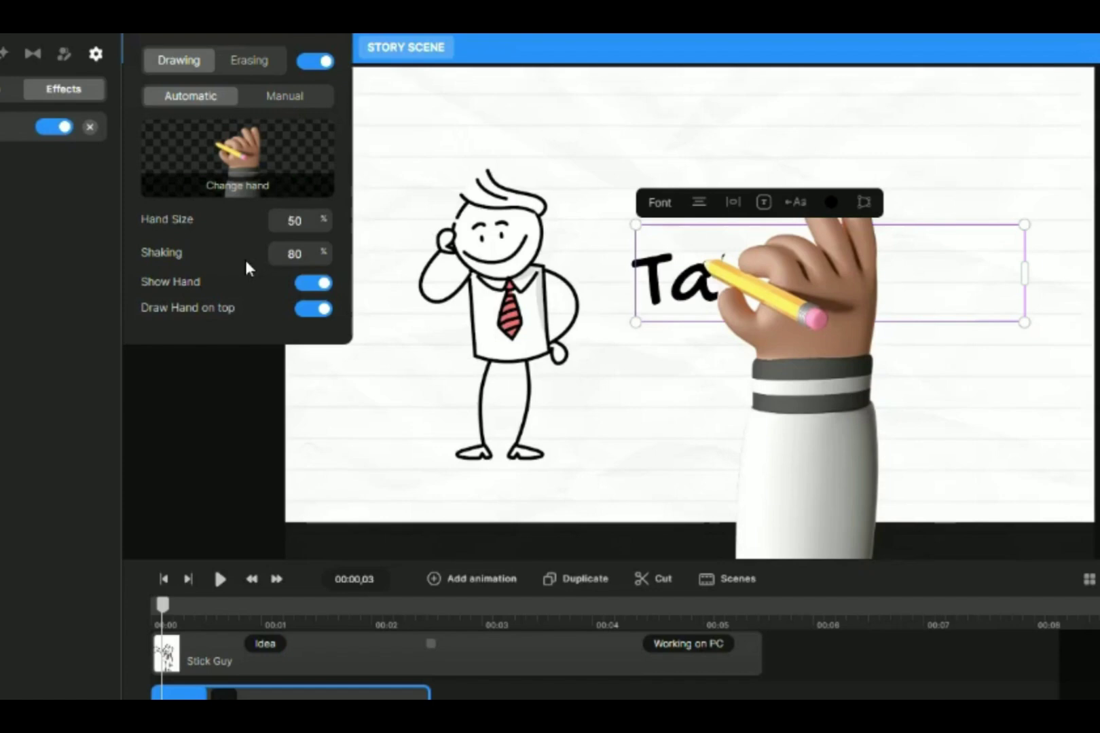
{"action": "left_click", "coordinate": [343, 521]}
{"action": "left_click", "coordinate": [220, 578]}
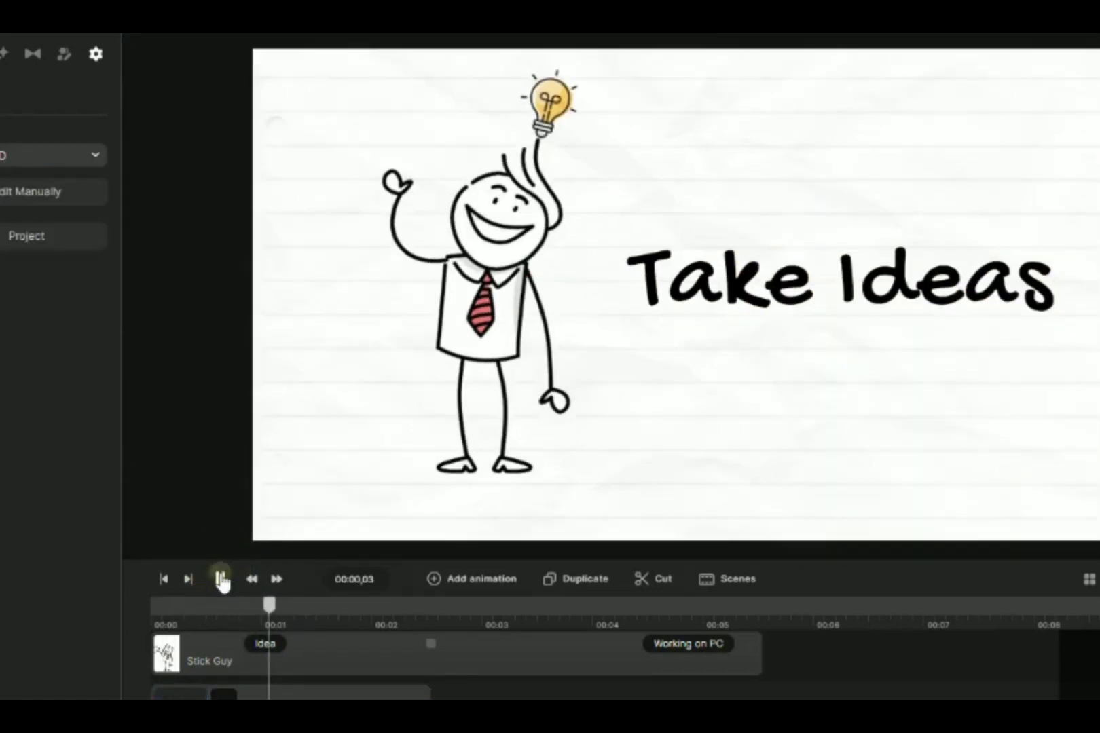
{"action": "left_click", "coordinate": [219, 579]}
{"action": "left_click_drag", "start_coordinate": [283, 611], "coordinate": [154, 623]}
Step: Lower the hand's Shaking to 30% and preview the text drawing again
{"action": "left_click", "coordinate": [183, 693]}
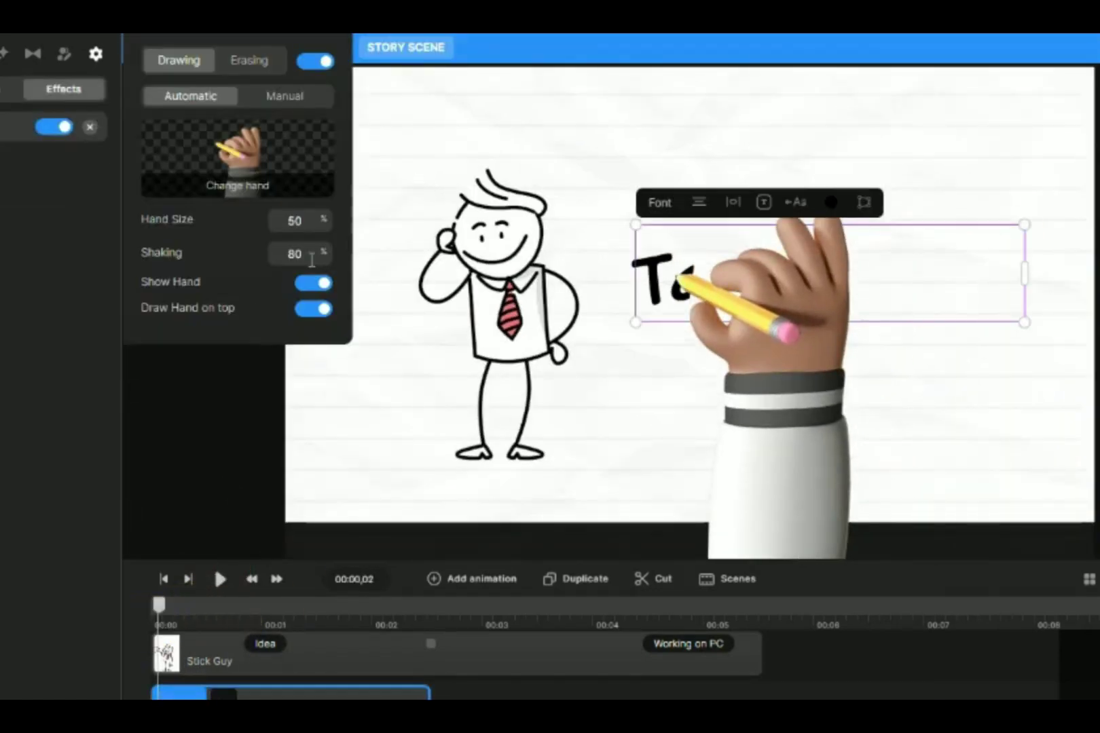
{"action": "left_click_drag", "start_coordinate": [303, 253], "coordinate": [194, 261]}
{"action": "type", "text": "30"}
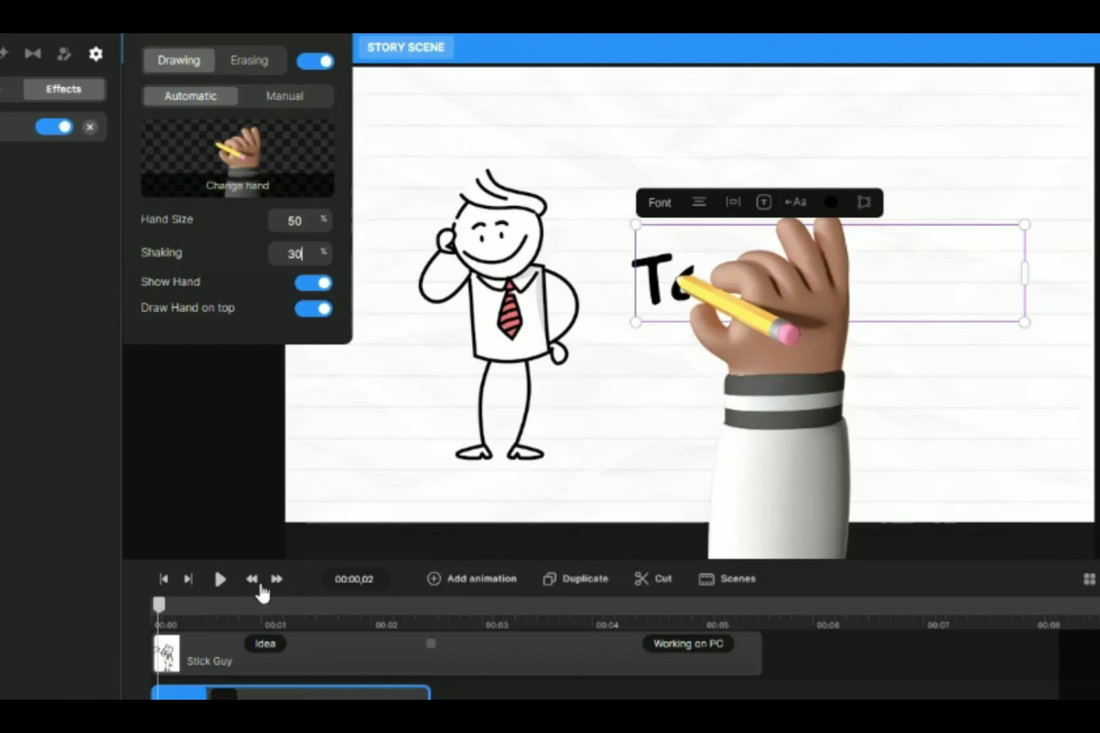
{"action": "left_click", "coordinate": [219, 579]}
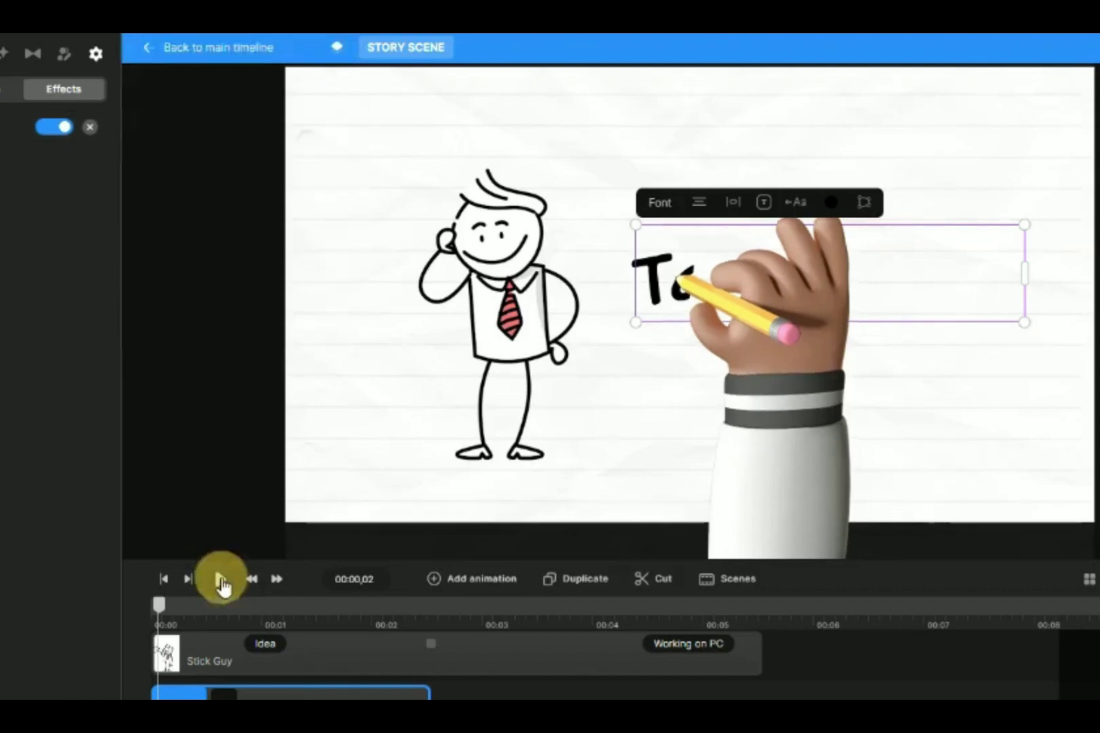
{"action": "left_click", "coordinate": [235, 523]}
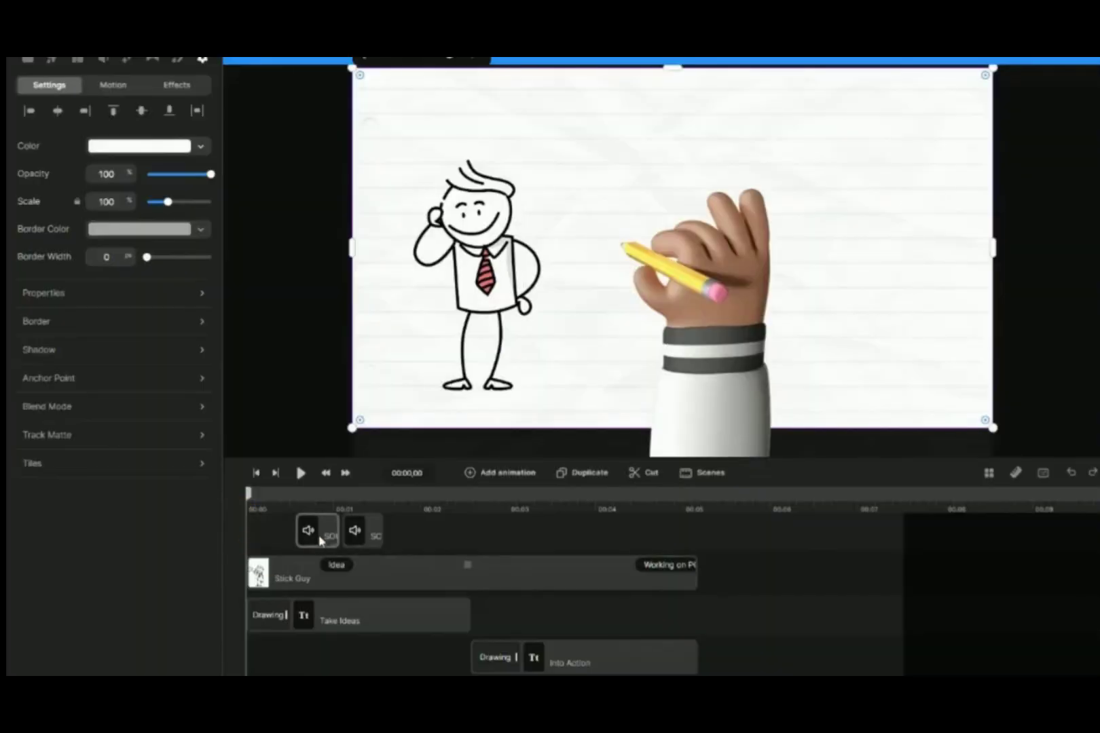
Step: Move the first sound clip to 00:00 and the second to where Into Action starts, then play
{"action": "left_click_drag", "start_coordinate": [319, 539], "coordinate": [270, 536]}
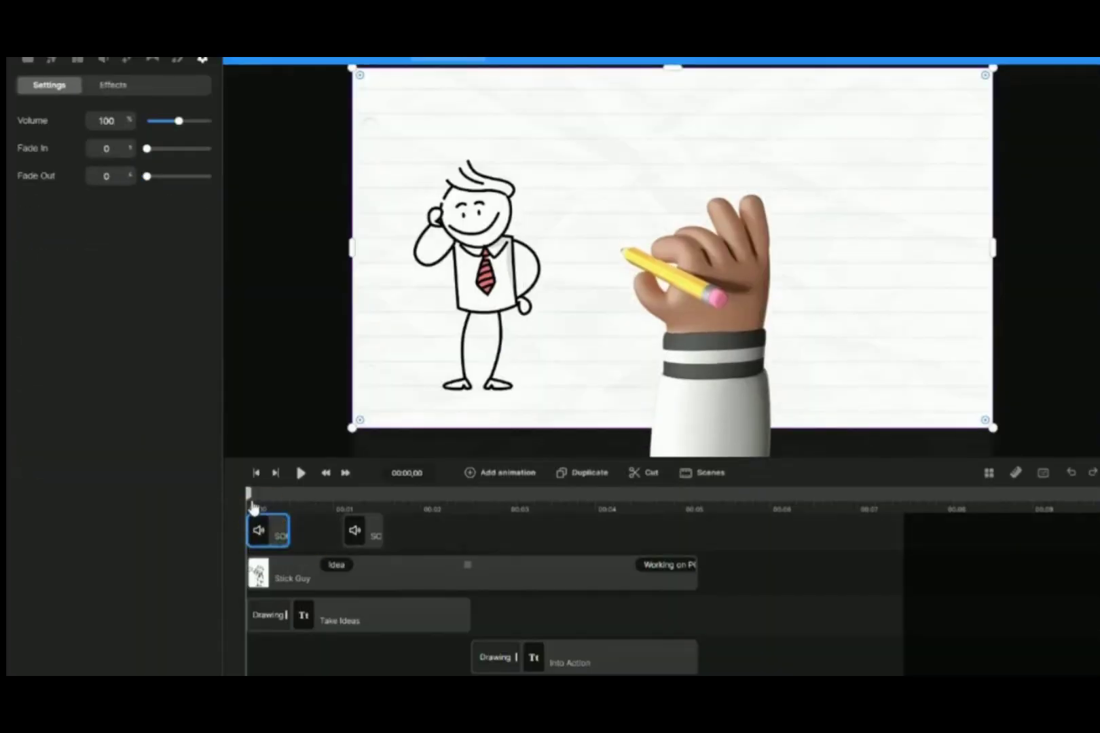
{"action": "left_click_drag", "start_coordinate": [249, 494], "coordinate": [473, 520]}
{"action": "left_click_drag", "start_coordinate": [394, 528], "coordinate": [674, 498]}
{"action": "scroll", "coordinate": [891, 625], "scroll_direction": "down", "scroll_amount": 3}
{"action": "scroll", "coordinate": [892, 625], "scroll_direction": "up", "scroll_amount": 3}
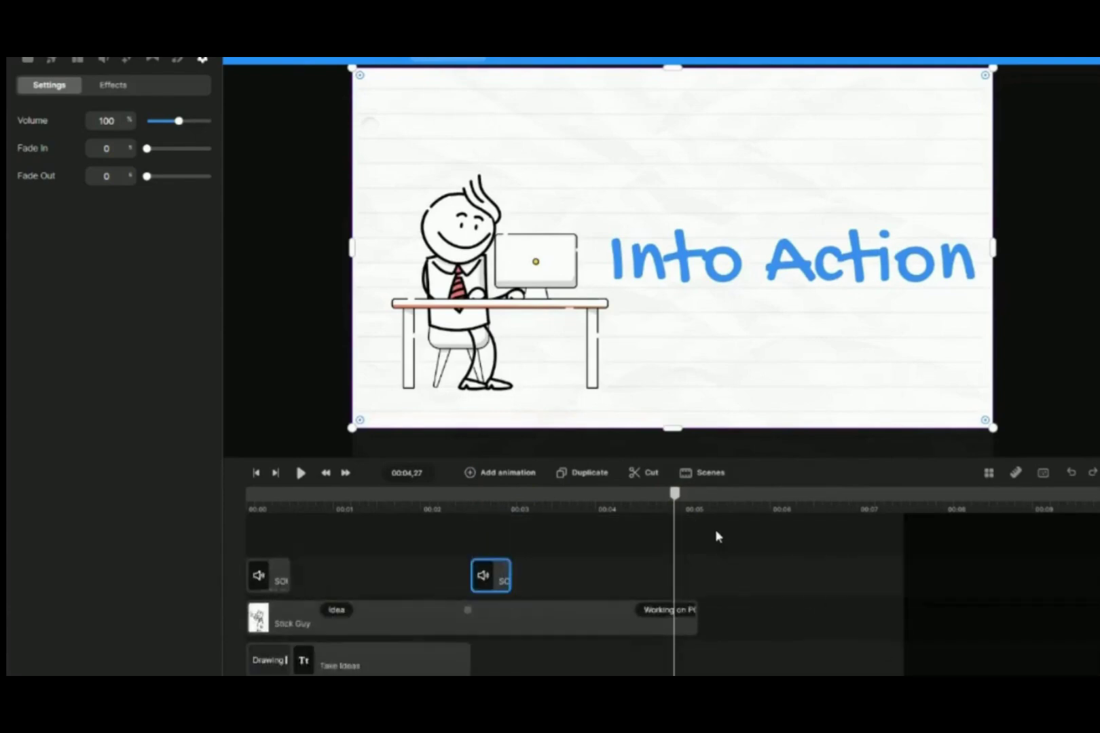
{"action": "left_click", "coordinate": [255, 520]}
{"action": "left_click", "coordinate": [299, 472]}
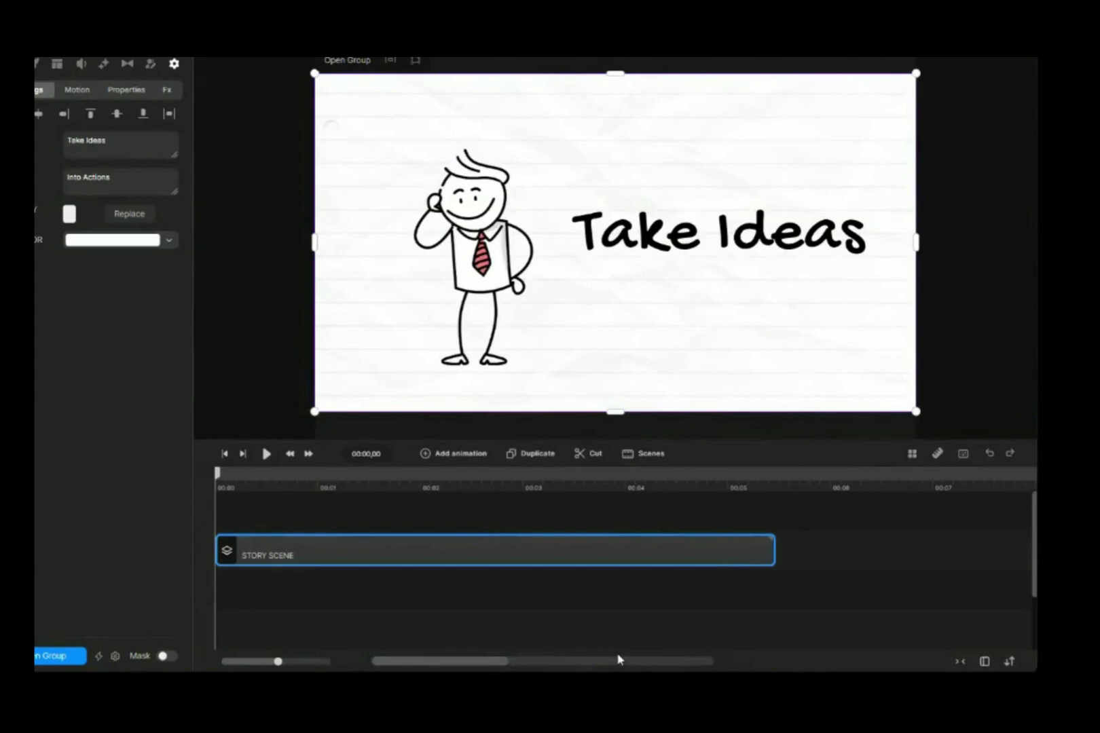
Step: Add the Meet Tom scene after the story scene and move the stick figure left under the hand
{"action": "left_click", "coordinate": [643, 457]}
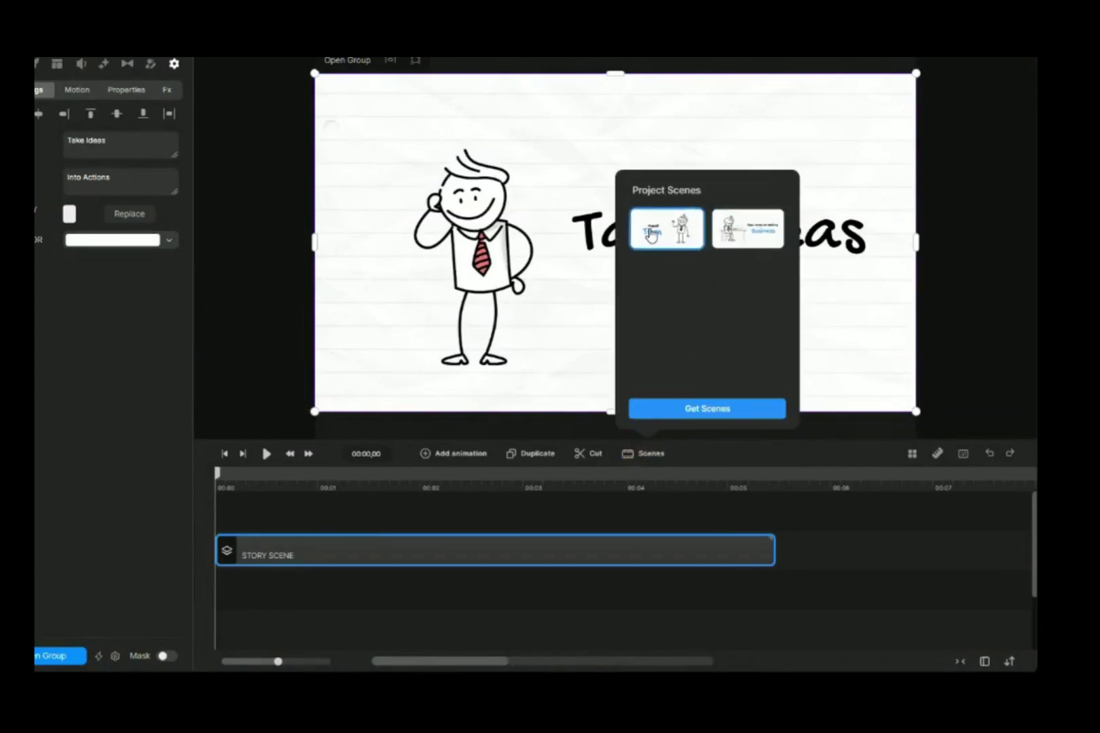
{"action": "left_click_drag", "start_coordinate": [650, 234], "coordinate": [810, 542]}
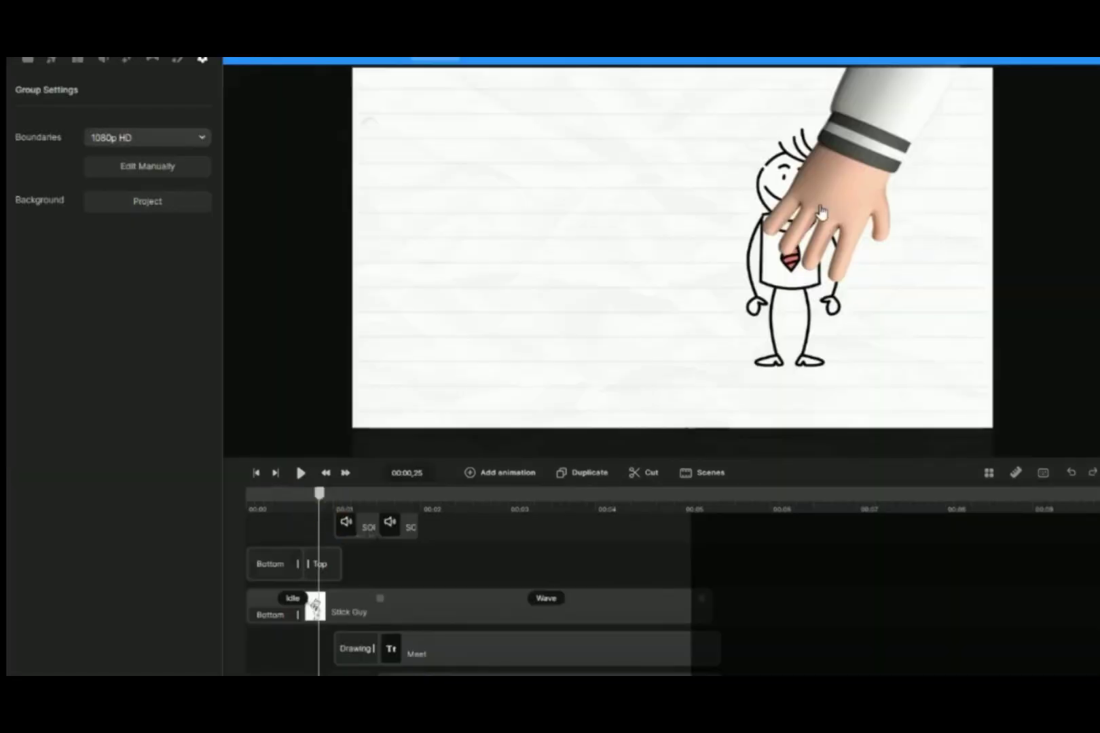
{"action": "left_click_drag", "start_coordinate": [820, 212], "coordinate": [491, 209]}
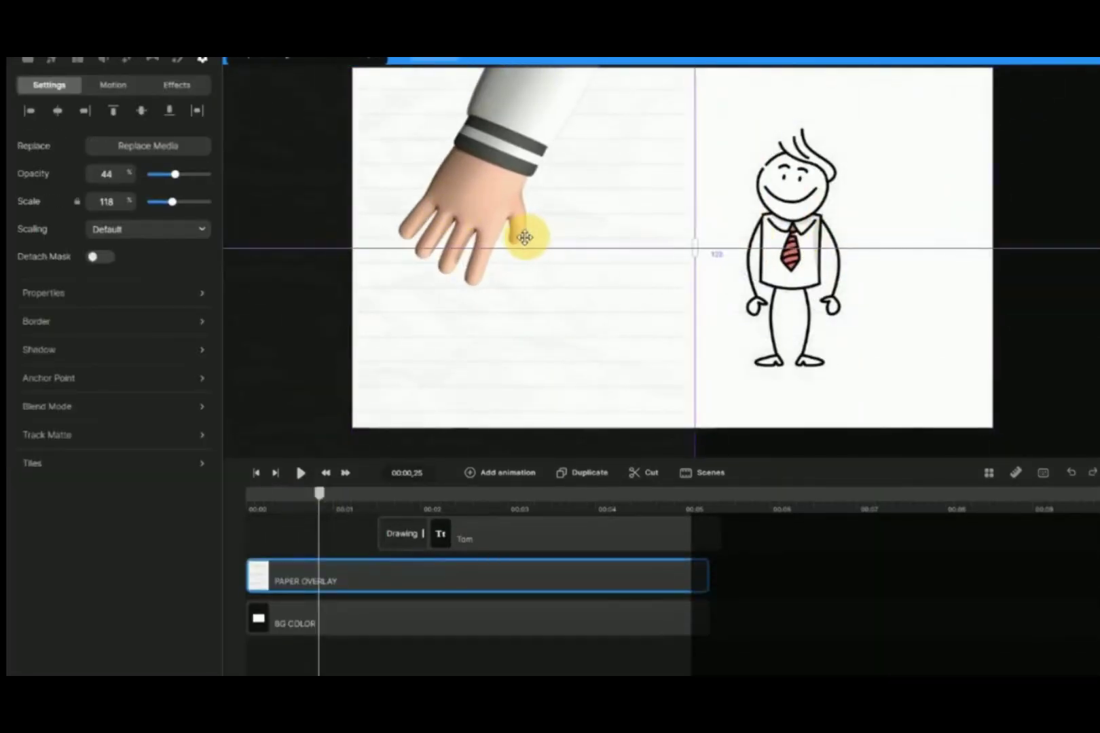
{"action": "left_click_drag", "start_coordinate": [522, 235], "coordinate": [773, 241]}
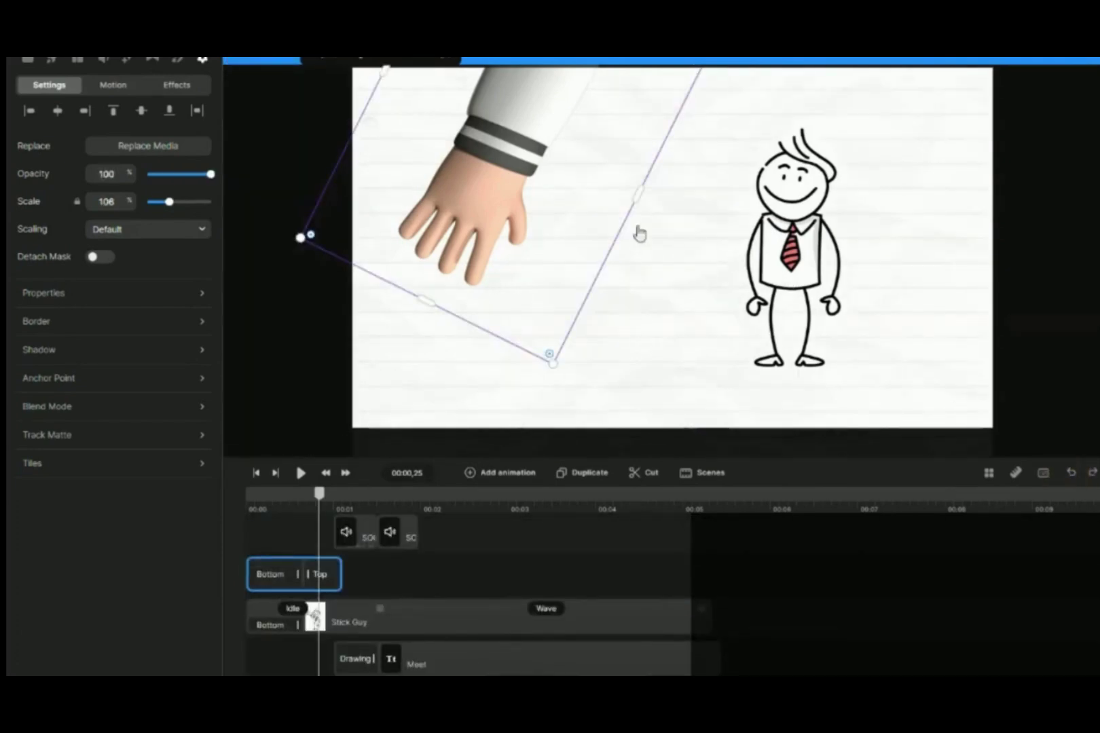
{"action": "left_click", "coordinate": [793, 256]}
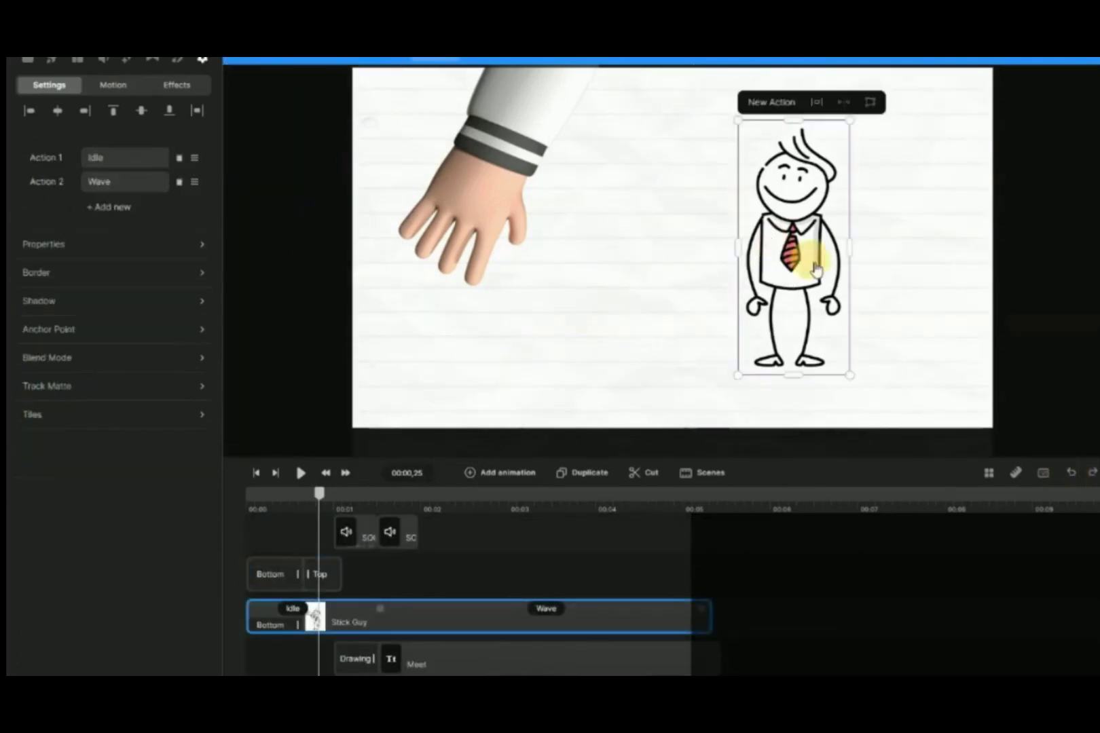
{"action": "left_click_drag", "start_coordinate": [793, 256], "coordinate": [457, 263]}
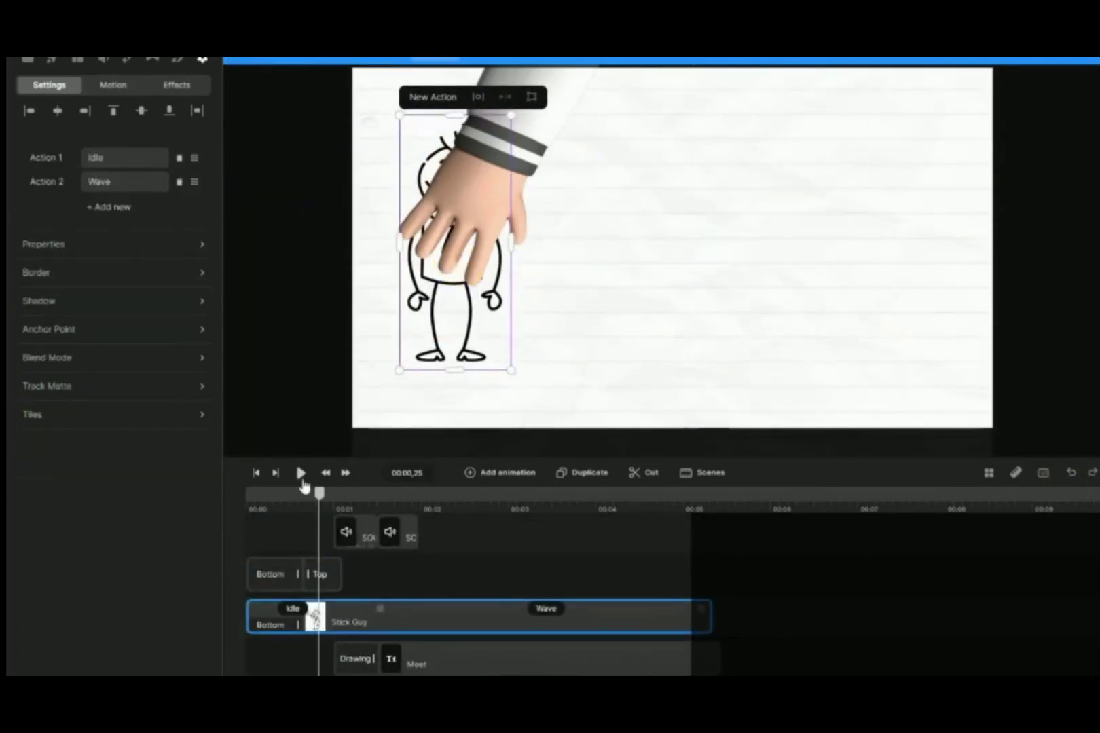
Step: Preview the scene and set the stick guy's second action to Rocket
{"action": "left_click", "coordinate": [302, 475]}
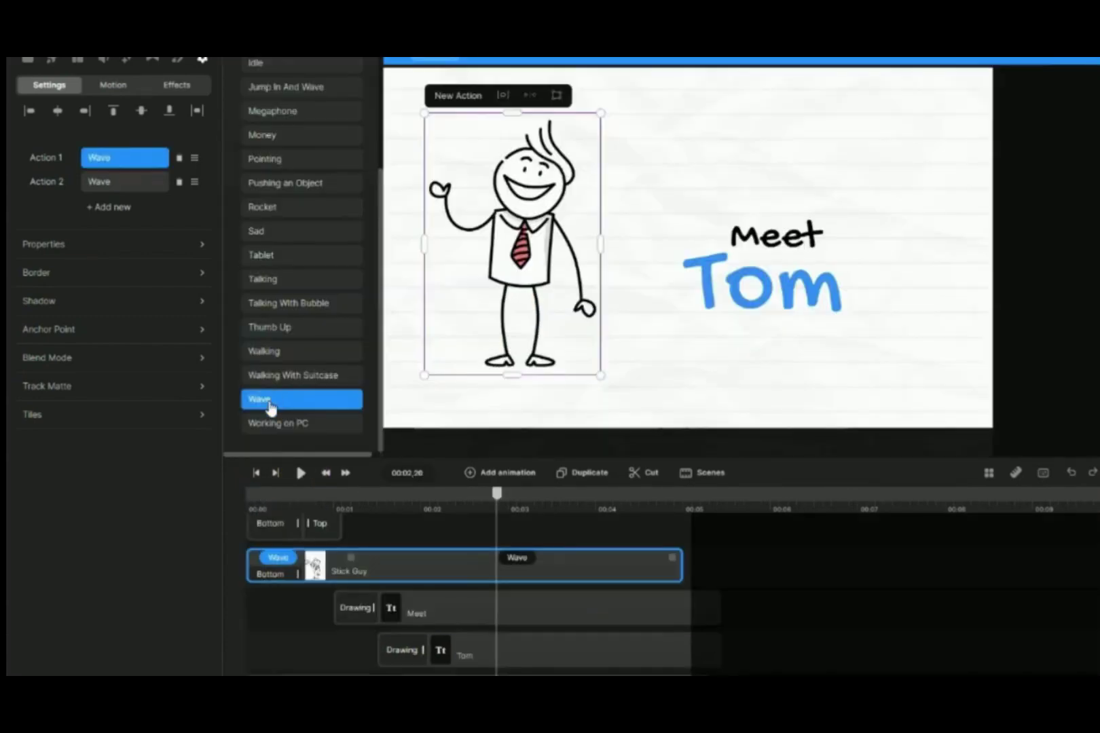
{"action": "left_click", "coordinate": [103, 184]}
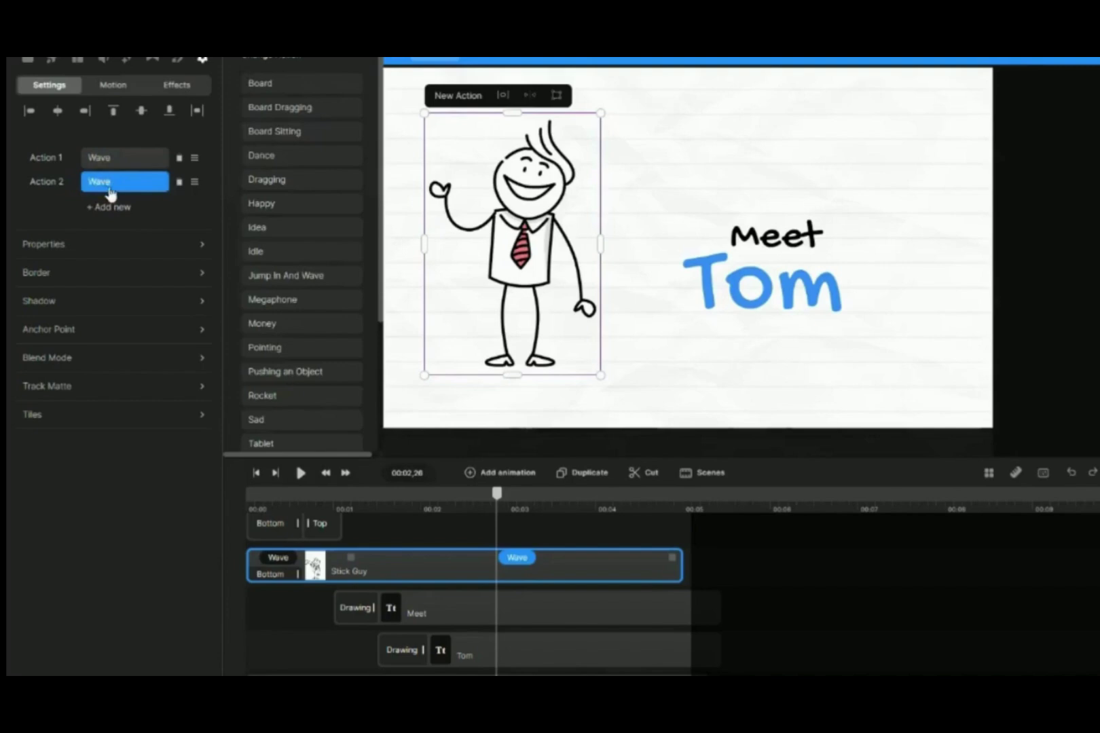
{"action": "left_click", "coordinate": [300, 397]}
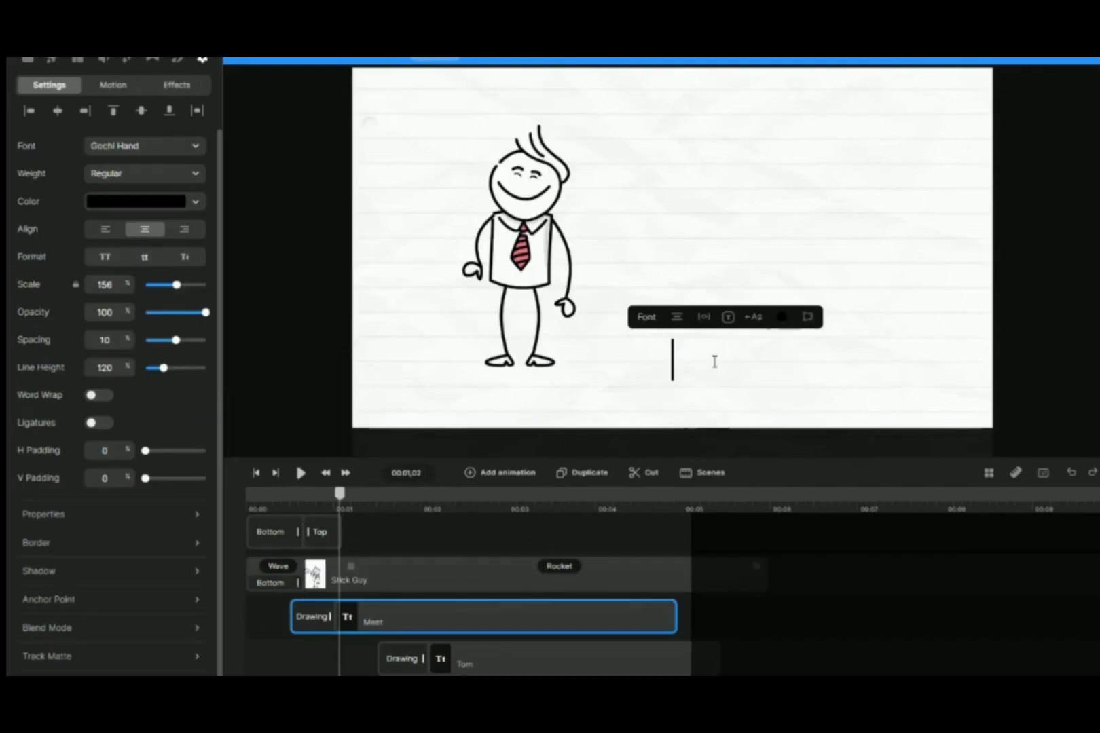
Step: Write 'Doodle your way to' and change Tom to 'Success', placing it beneath the first line
{"action": "type", "text": "Doodle your way to"}
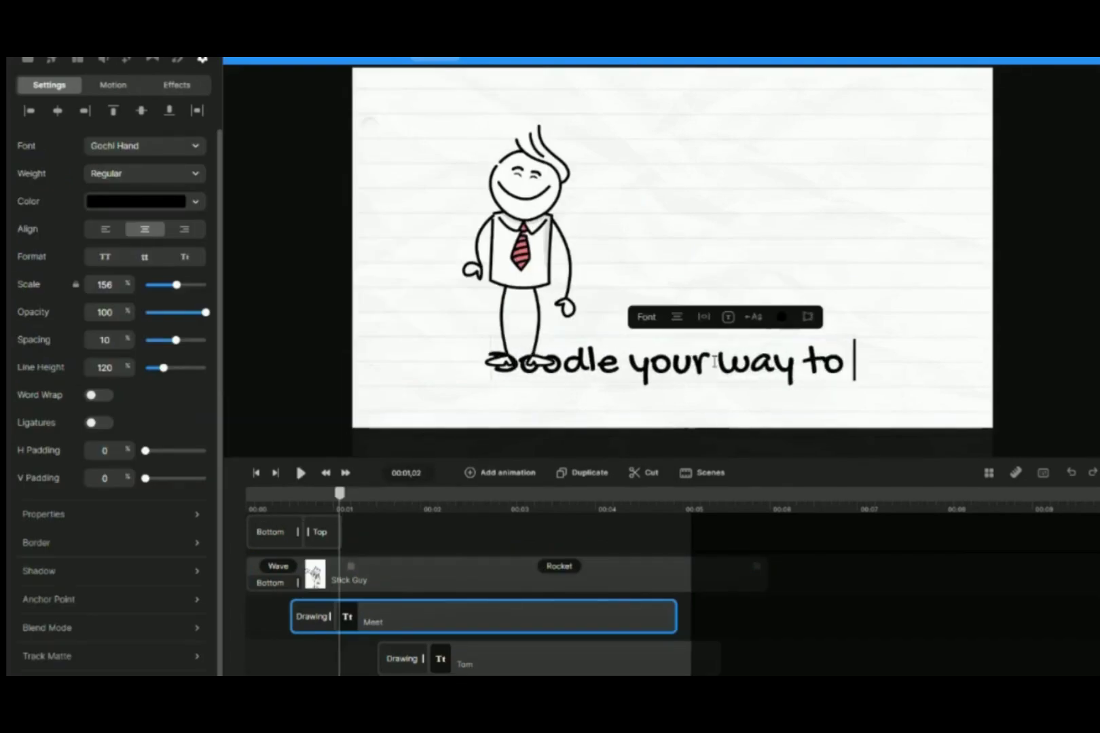
{"action": "left_click", "coordinate": [475, 657]}
{"action": "scroll", "coordinate": [474, 631], "scroll_direction": "down", "scroll_amount": 2}
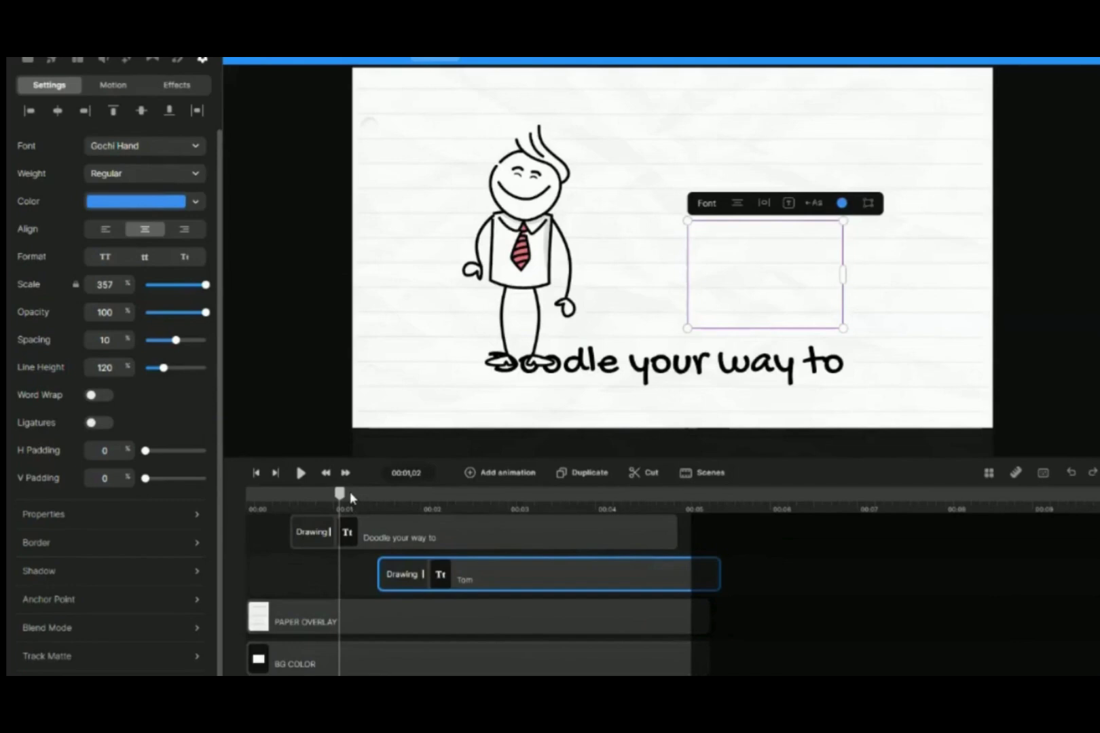
{"action": "left_click", "coordinate": [415, 494]}
{"action": "left_click", "coordinate": [874, 313]}
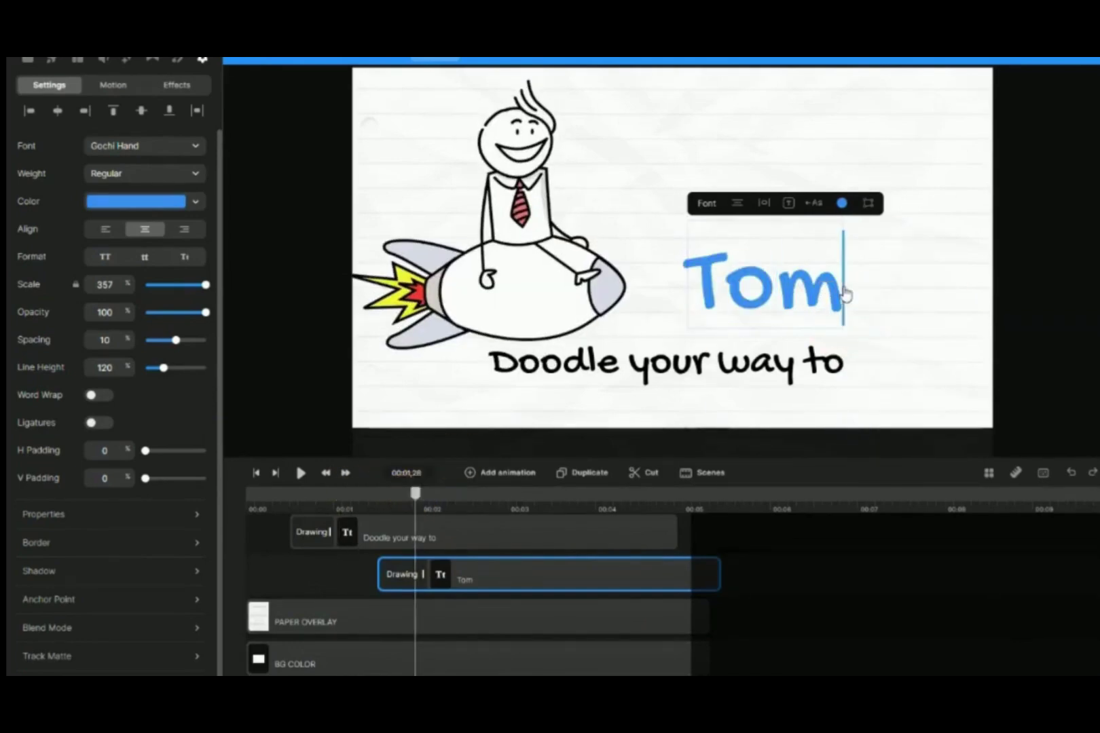
{"action": "key", "text": "BackSpace"}
{"action": "key", "text": "BackSpace"}
{"action": "key", "text": "BackSpace"}
{"action": "type", "text": "Success"}
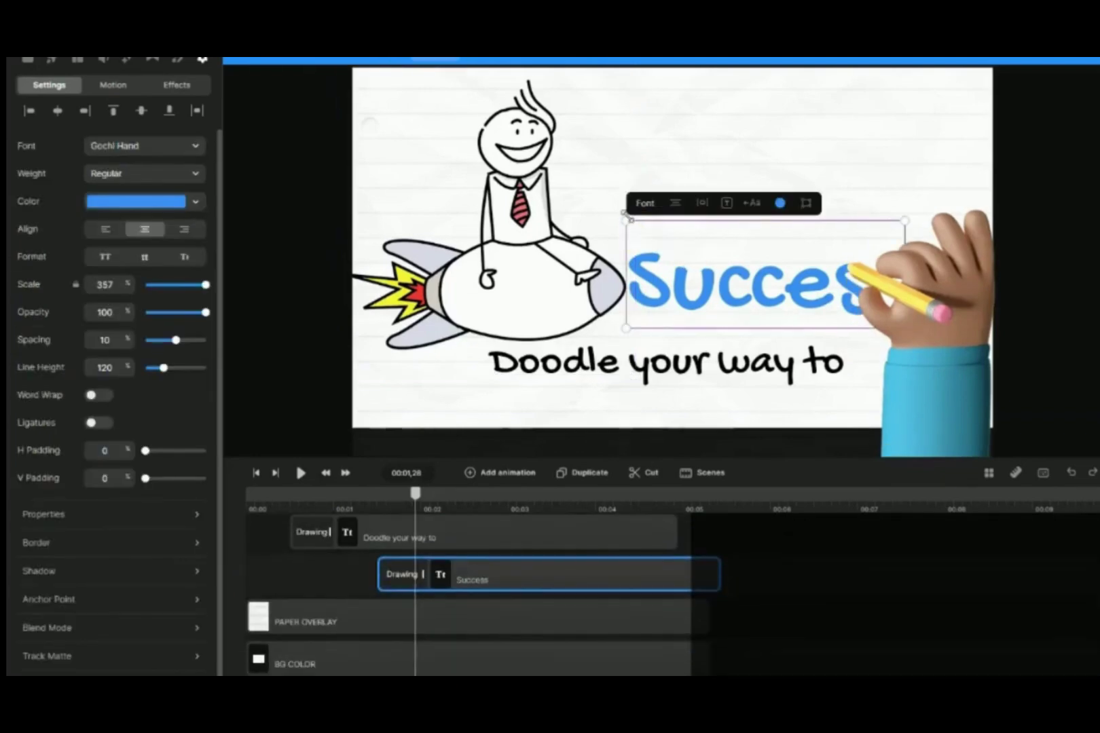
{"action": "mouse_move", "coordinate": [679, 278]}
{"action": "left_mouse_down"}
{"action": "mouse_move", "coordinate": [694, 263]}
{"action": "mouse_move", "coordinate": [655, 405]}
{"action": "left_mouse_up"}
{"action": "left_click", "coordinate": [536, 393]}
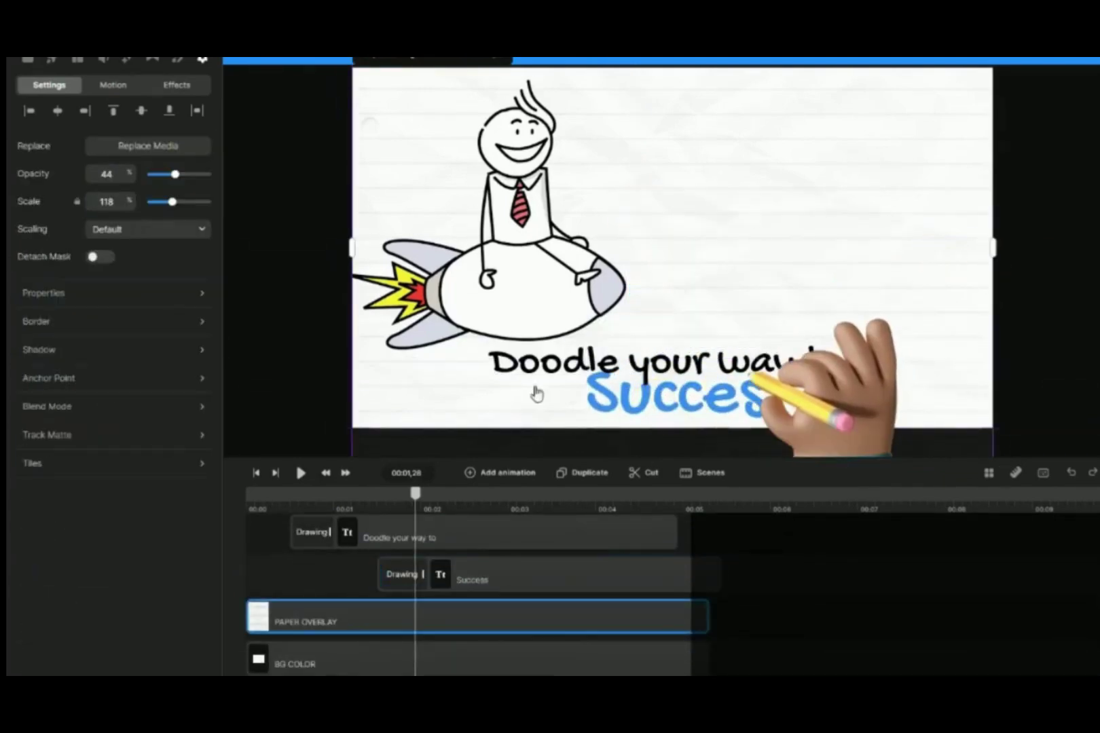
{"action": "left_click", "coordinate": [582, 367]}
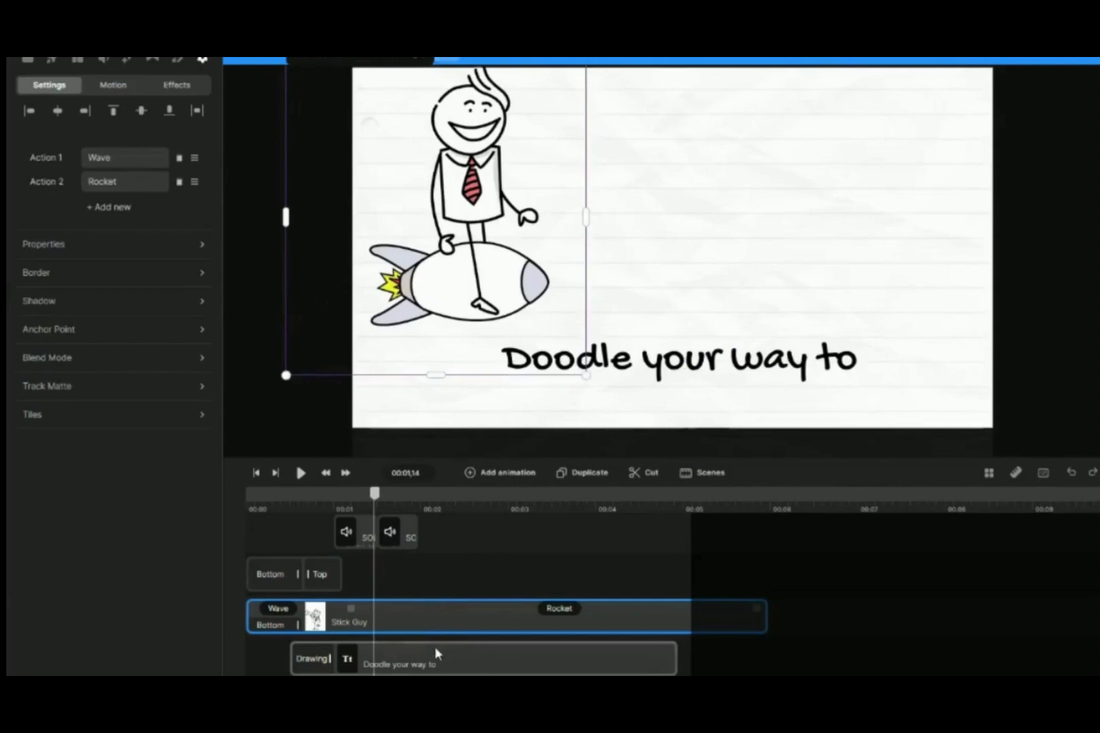
Step: Animate Stick Guy's position so it flies off the right edge at the Rocket keyframe
{"action": "left_click", "coordinate": [515, 478]}
{"action": "left_click", "coordinate": [552, 258]}
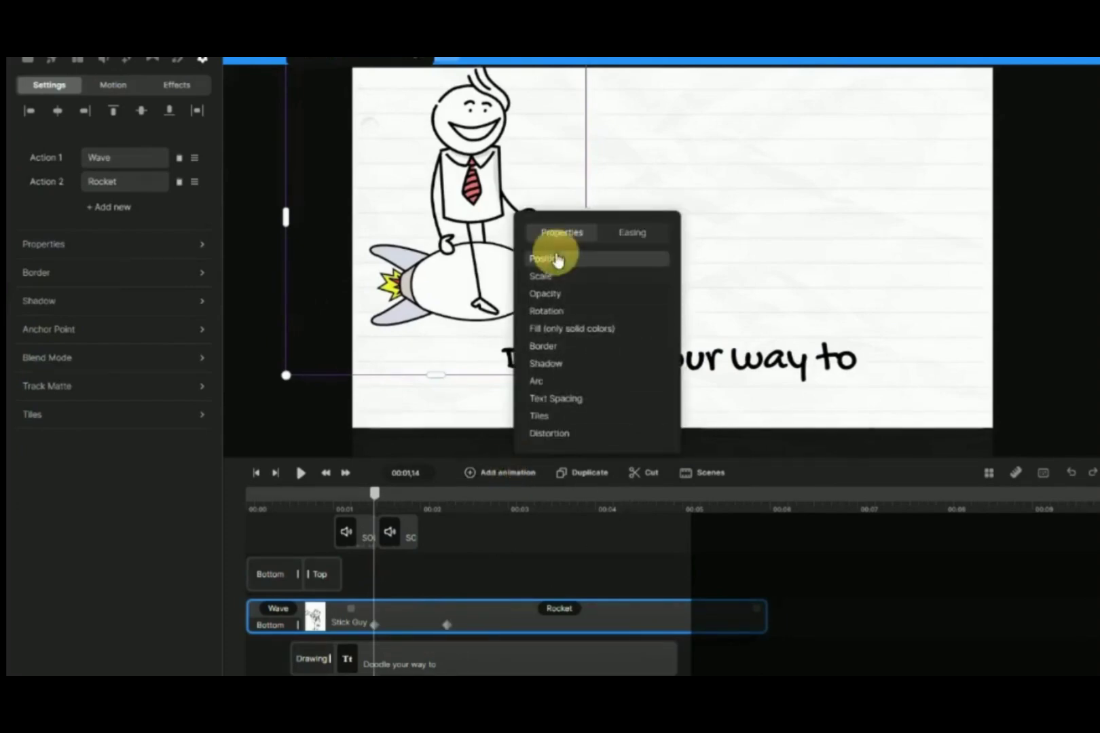
{"action": "left_click", "coordinate": [375, 492]}
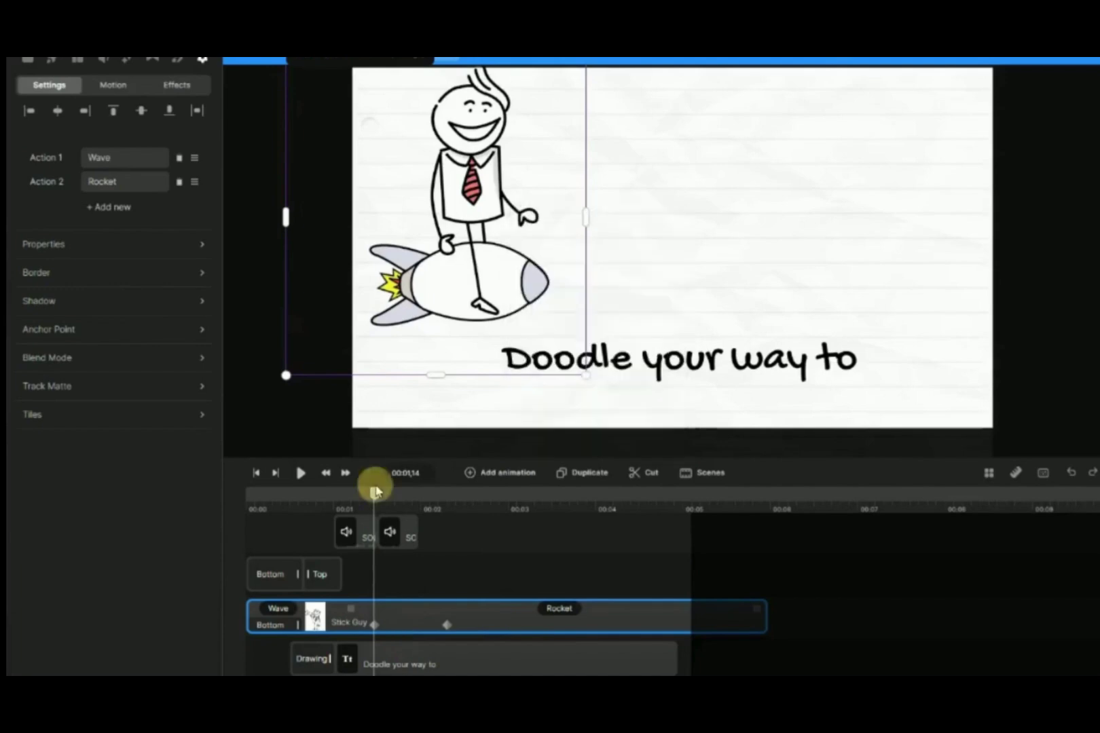
{"action": "mouse_move", "coordinate": [375, 494]}
{"action": "left_mouse_down"}
{"action": "mouse_move", "coordinate": [355, 506]}
{"action": "mouse_move", "coordinate": [373, 507]}
{"action": "left_mouse_up"}
{"action": "left_click", "coordinate": [418, 626]}
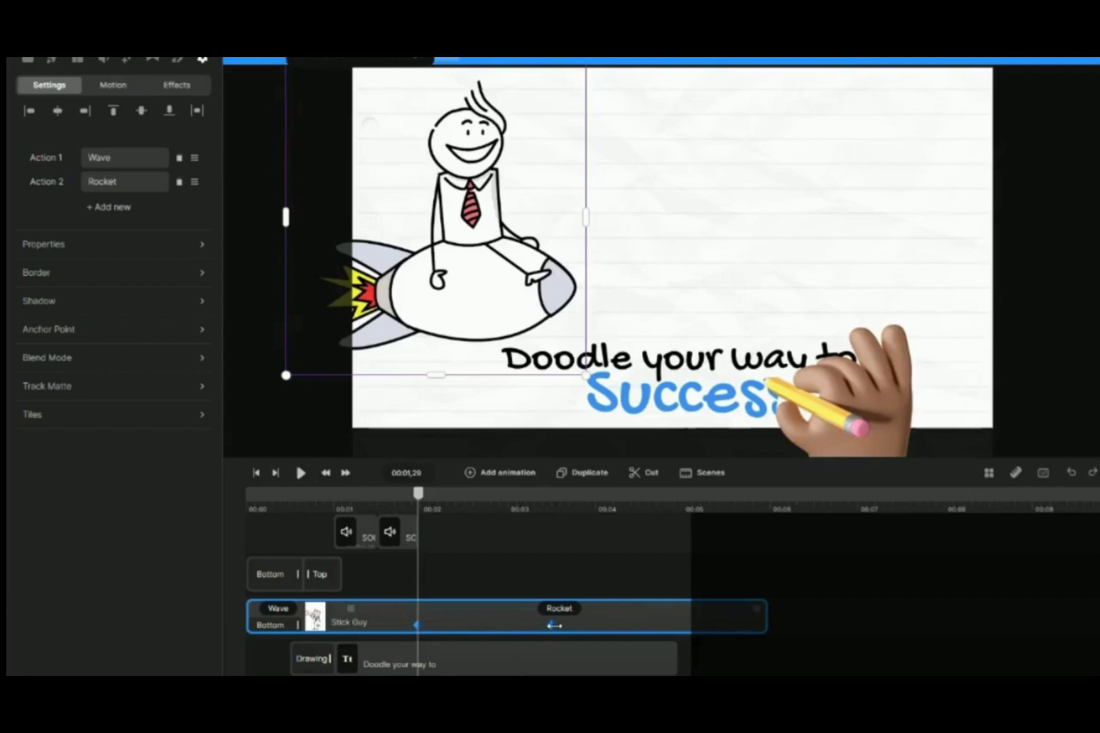
{"action": "left_click", "coordinate": [553, 625]}
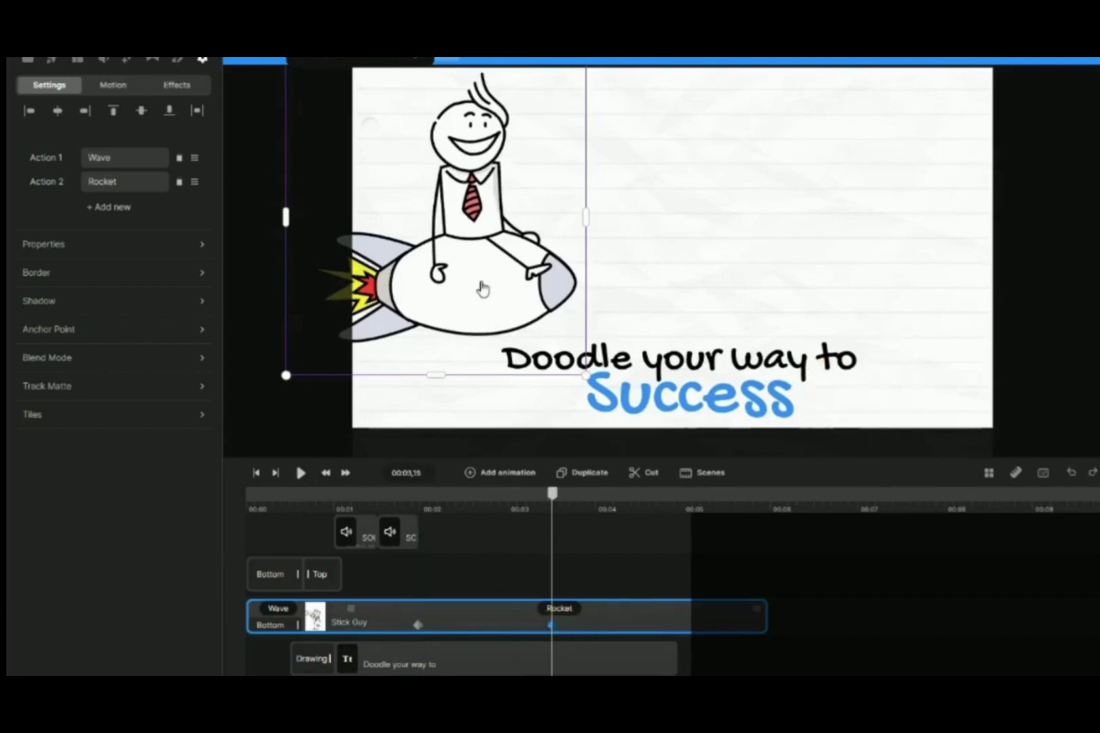
{"action": "left_click_drag", "start_coordinate": [482, 288], "coordinate": [1099, 294]}
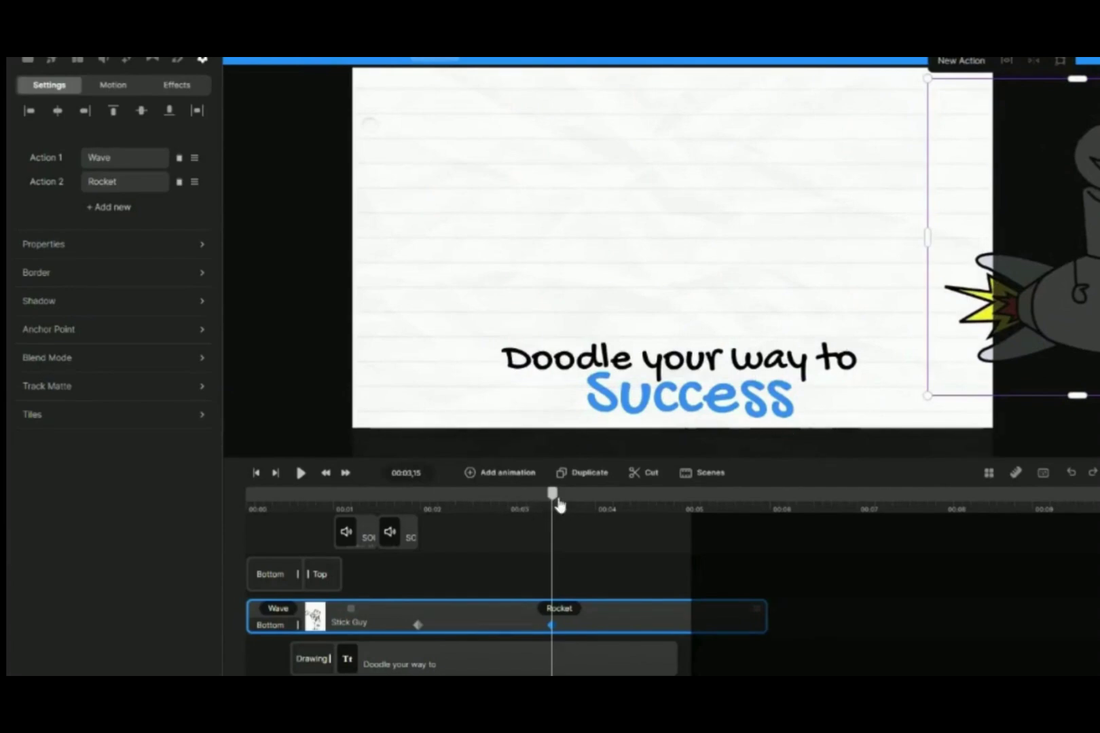
Step: Preview the rocket exit and shift the first sound effect slightly earlier
{"action": "left_click_drag", "start_coordinate": [552, 499], "coordinate": [251, 532]}
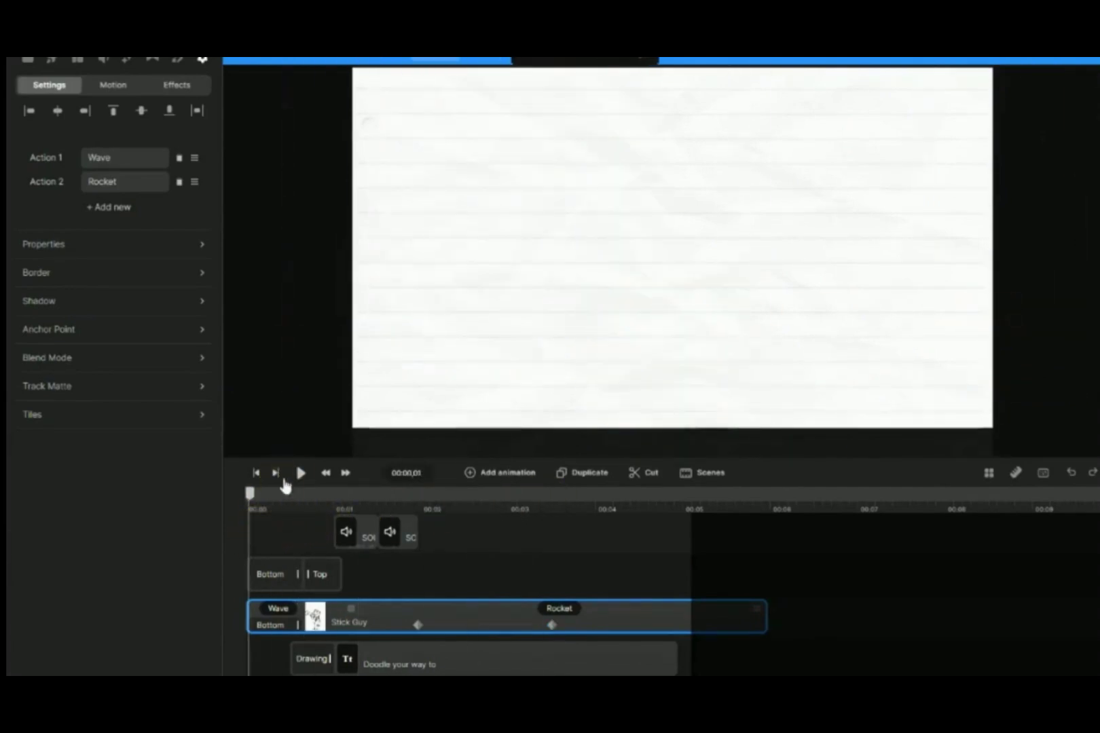
{"action": "left_click", "coordinate": [300, 474]}
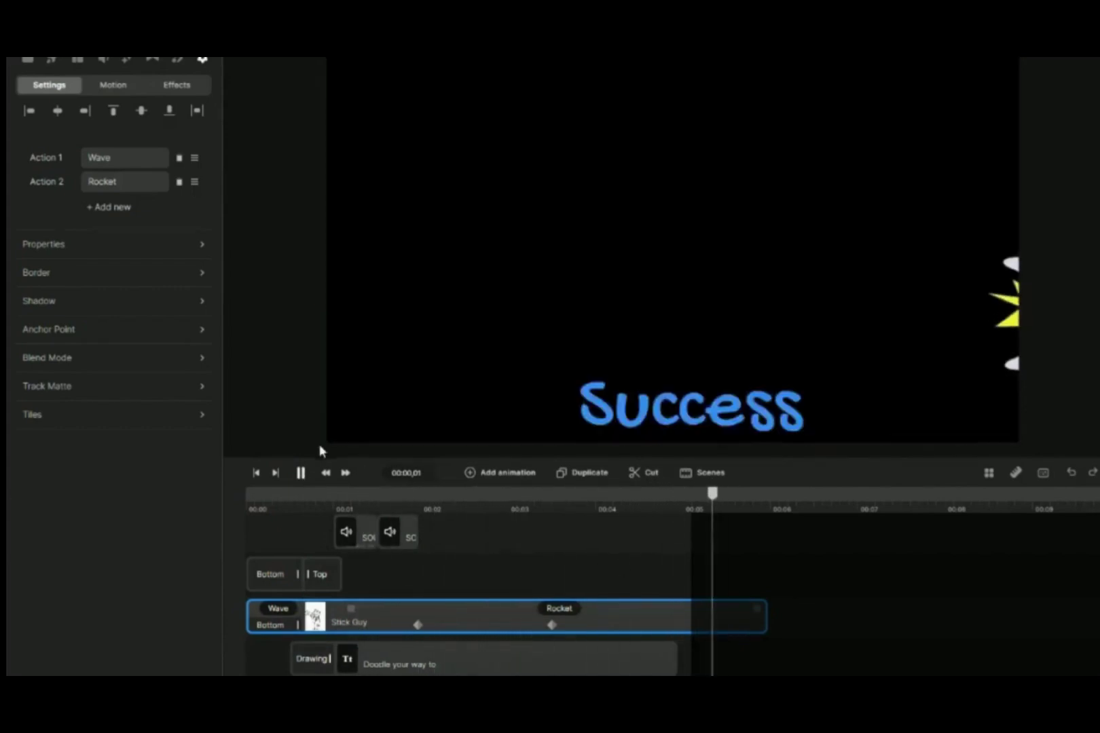
{"action": "left_click", "coordinate": [289, 541]}
{"action": "left_click_drag", "start_coordinate": [362, 583], "coordinate": [345, 585]}
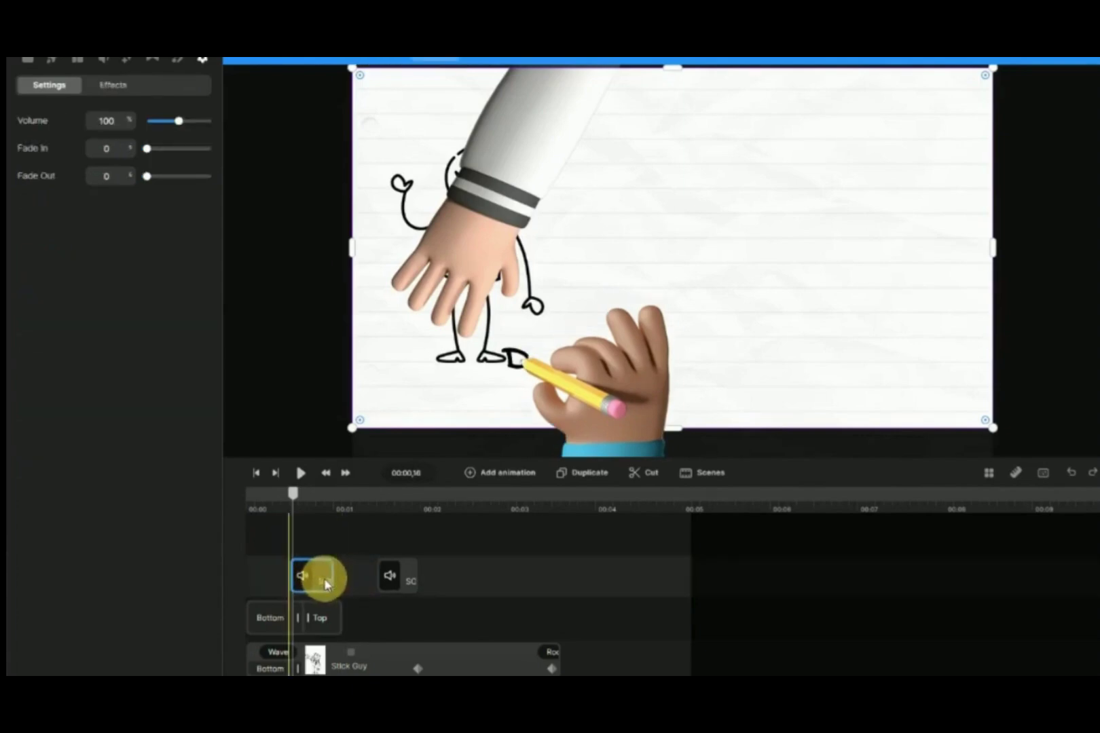
{"action": "mouse_move", "coordinate": [293, 494]}
{"action": "left_mouse_down"}
{"action": "mouse_move", "coordinate": [383, 509]}
{"action": "mouse_move", "coordinate": [368, 517]}
{"action": "mouse_move", "coordinate": [374, 510]}
{"action": "left_mouse_up"}
{"action": "scroll", "coordinate": [526, 574], "scroll_direction": "down", "scroll_amount": 2}
{"action": "scroll", "coordinate": [525, 574], "scroll_direction": "up", "scroll_amount": 1}
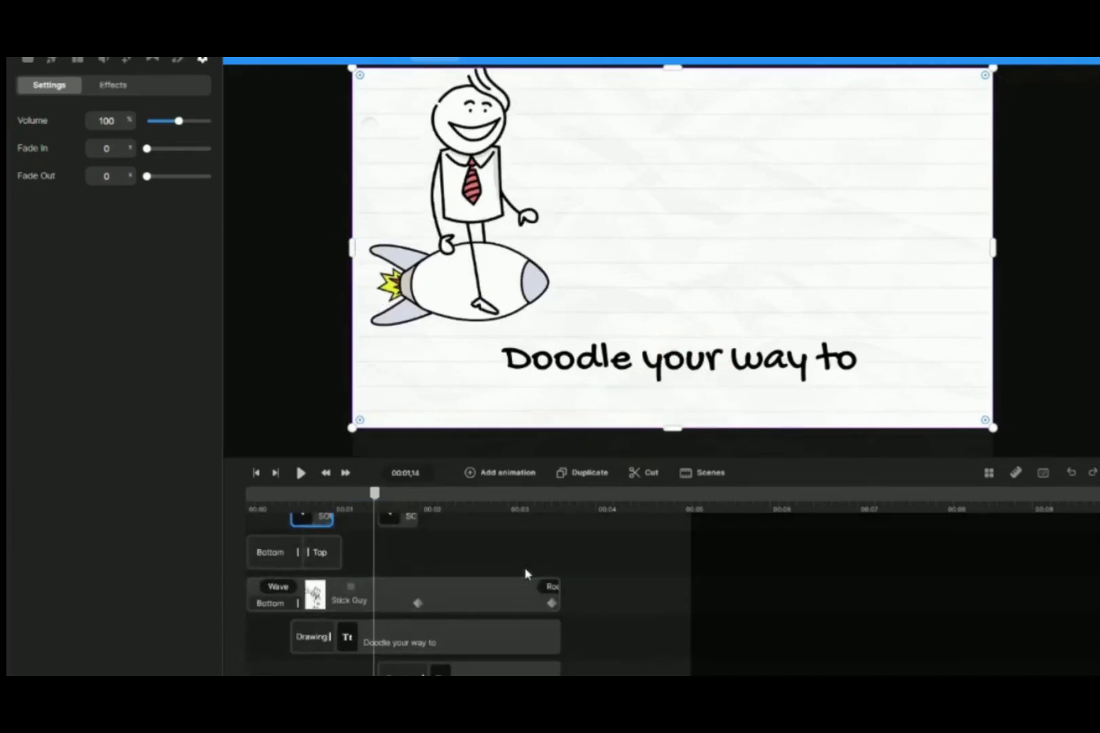
{"action": "scroll", "coordinate": [526, 574], "scroll_direction": "up", "scroll_amount": 1}
Step: Apply a Reveal Left transition at the STORY SCENE–OPENER junction and play it back
{"action": "left_click", "coordinate": [243, 508]}
{"action": "left_click", "coordinate": [299, 472]}
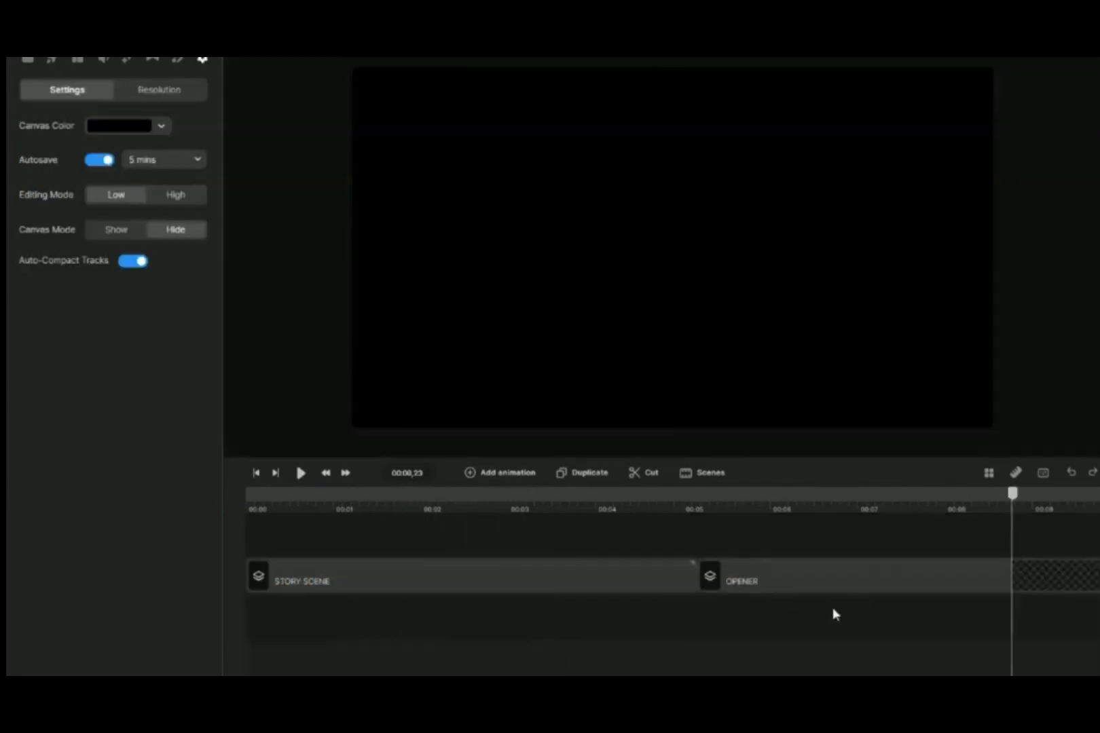
{"action": "left_click", "coordinate": [697, 588]}
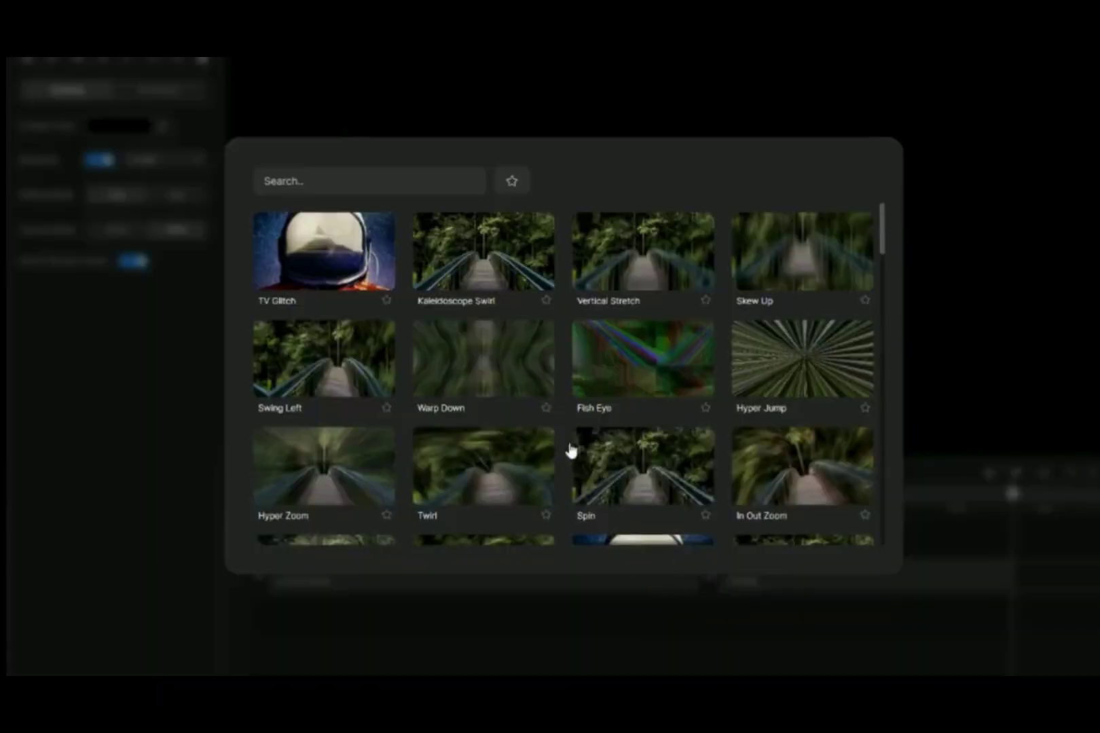
{"action": "scroll", "coordinate": [570, 449], "scroll_direction": "down", "scroll_amount": 5}
{"action": "scroll", "coordinate": [572, 448], "scroll_direction": "down", "scroll_amount": 10}
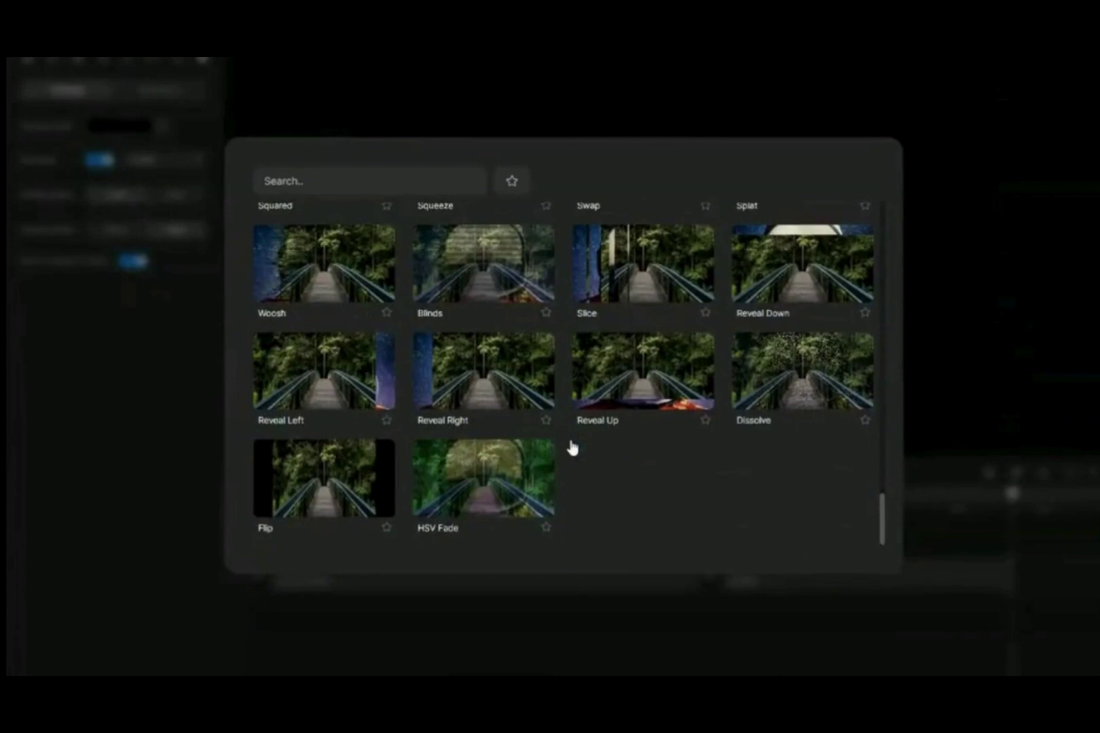
{"action": "left_click", "coordinate": [327, 372]}
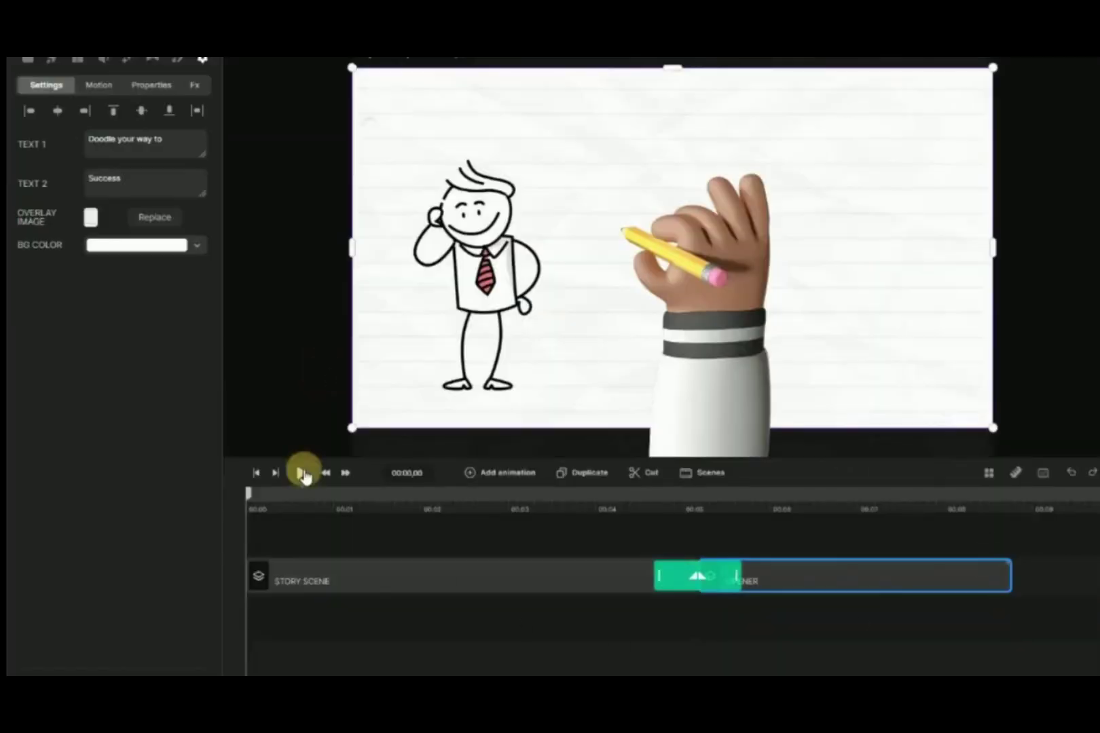
{"action": "left_click", "coordinate": [301, 473]}
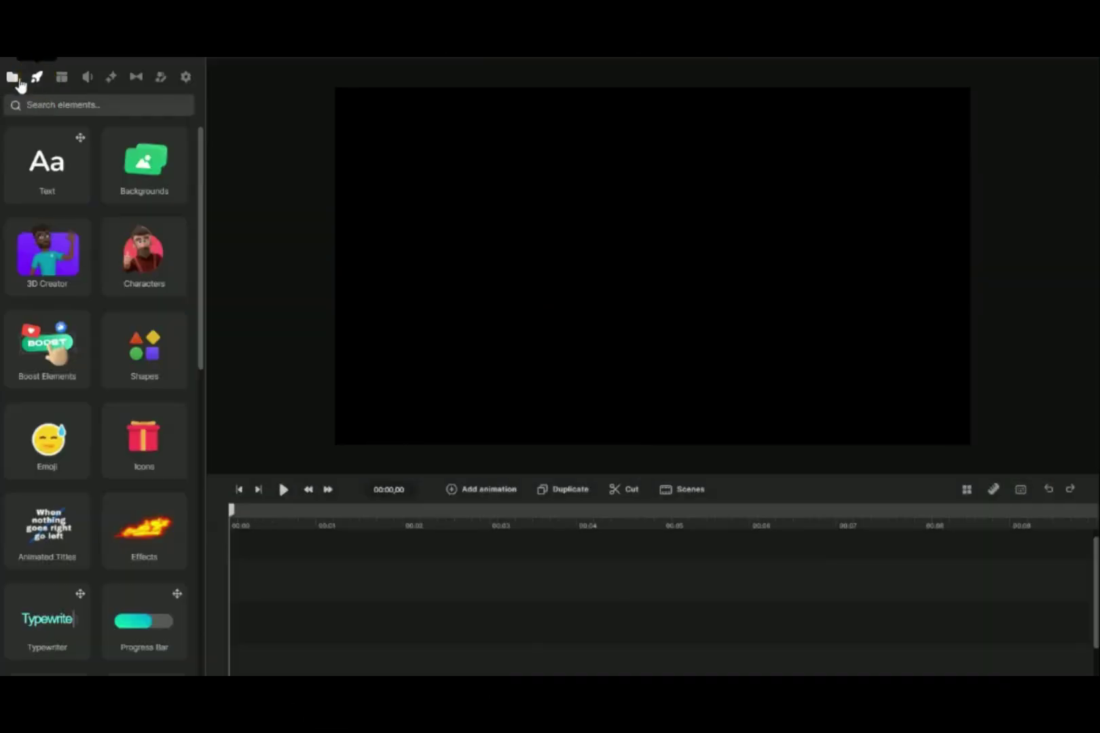
Step: Add the 'Every Big Dream Starts With a Doodle' chalkboard image and apply the Doodle effect
{"action": "left_click", "coordinate": [13, 80]}
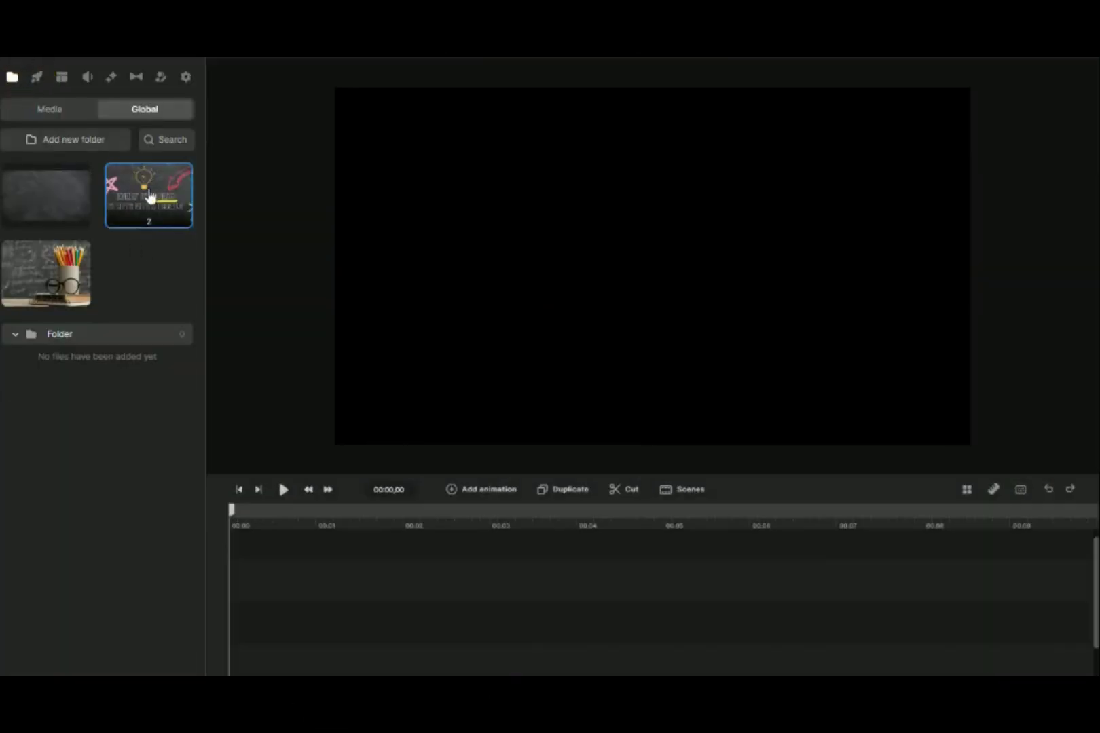
{"action": "mouse_move", "coordinate": [148, 196]}
{"action": "left_mouse_down"}
{"action": "mouse_move", "coordinate": [304, 588]}
{"action": "mouse_move", "coordinate": [266, 622]}
{"action": "left_mouse_up"}
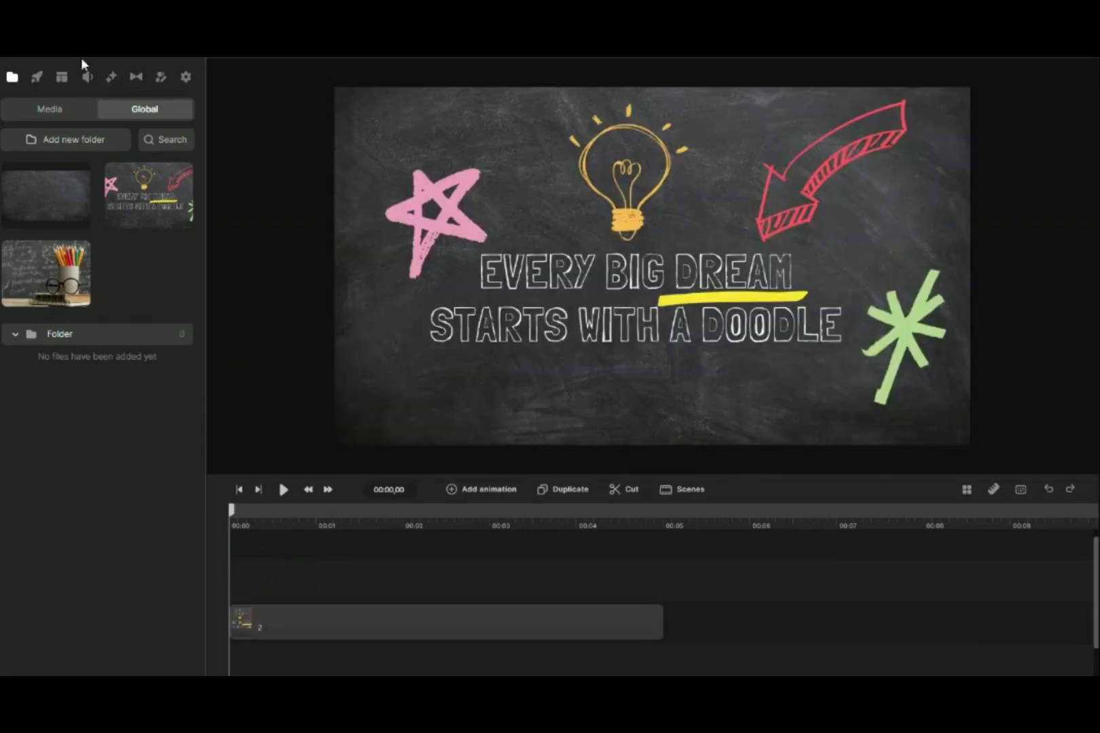
{"action": "left_click", "coordinate": [109, 80]}
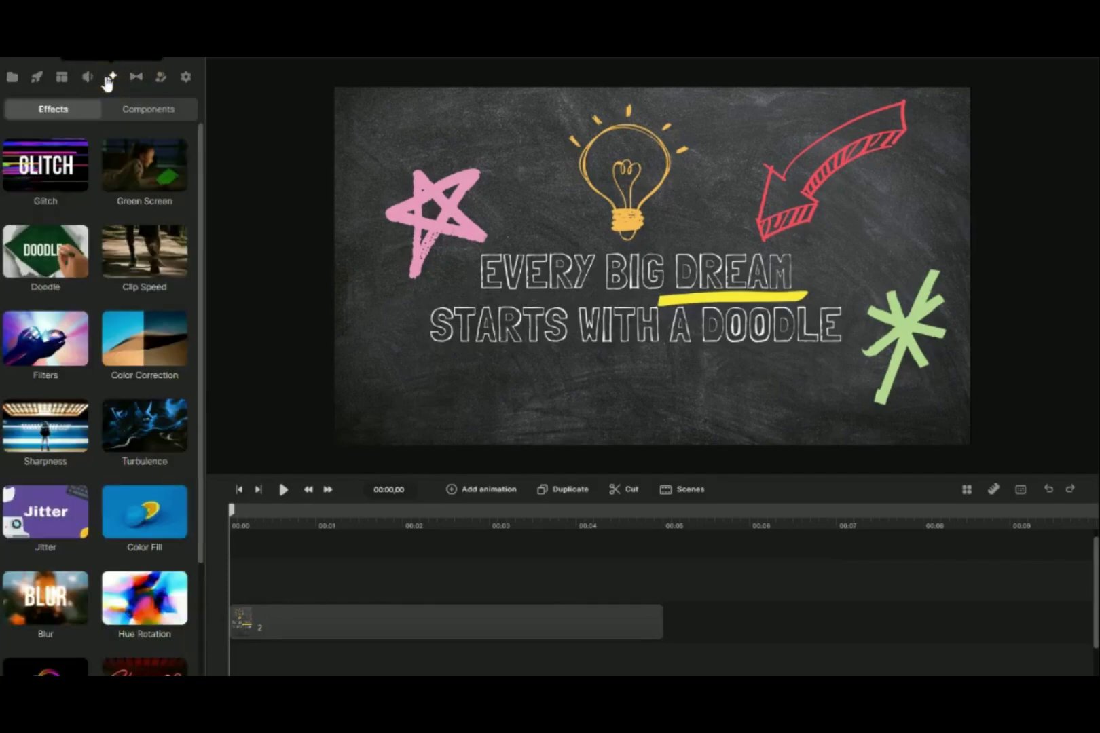
{"action": "left_click_drag", "start_coordinate": [50, 243], "coordinate": [460, 272]}
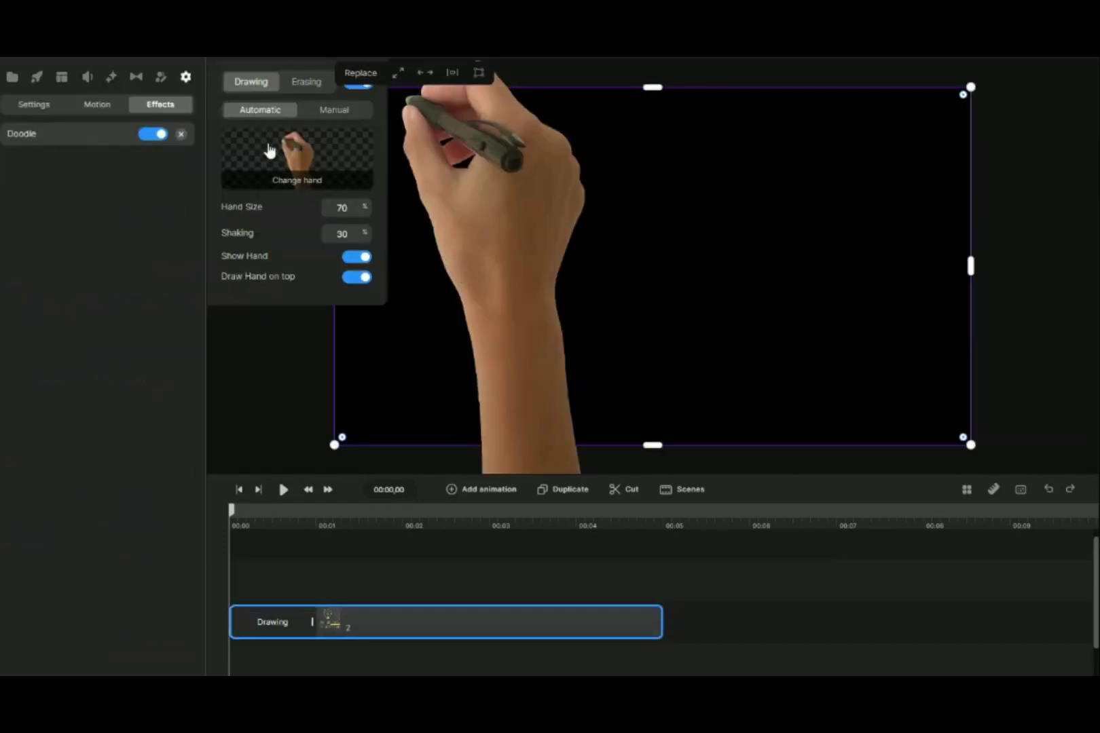
Step: Swap the doodle to a different drawing hand at 50% size and preview the chalkboard drawing
{"action": "left_click", "coordinate": [269, 181]}
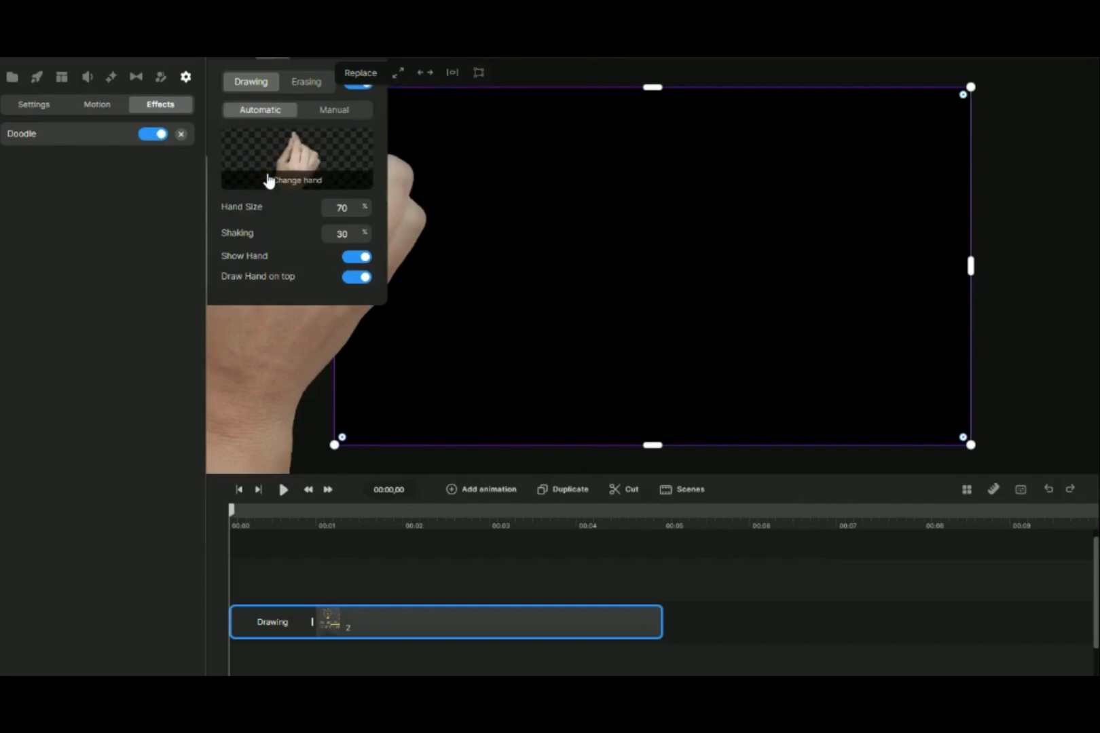
{"action": "left_click", "coordinate": [324, 206]}
{"action": "type", "text": "50"}
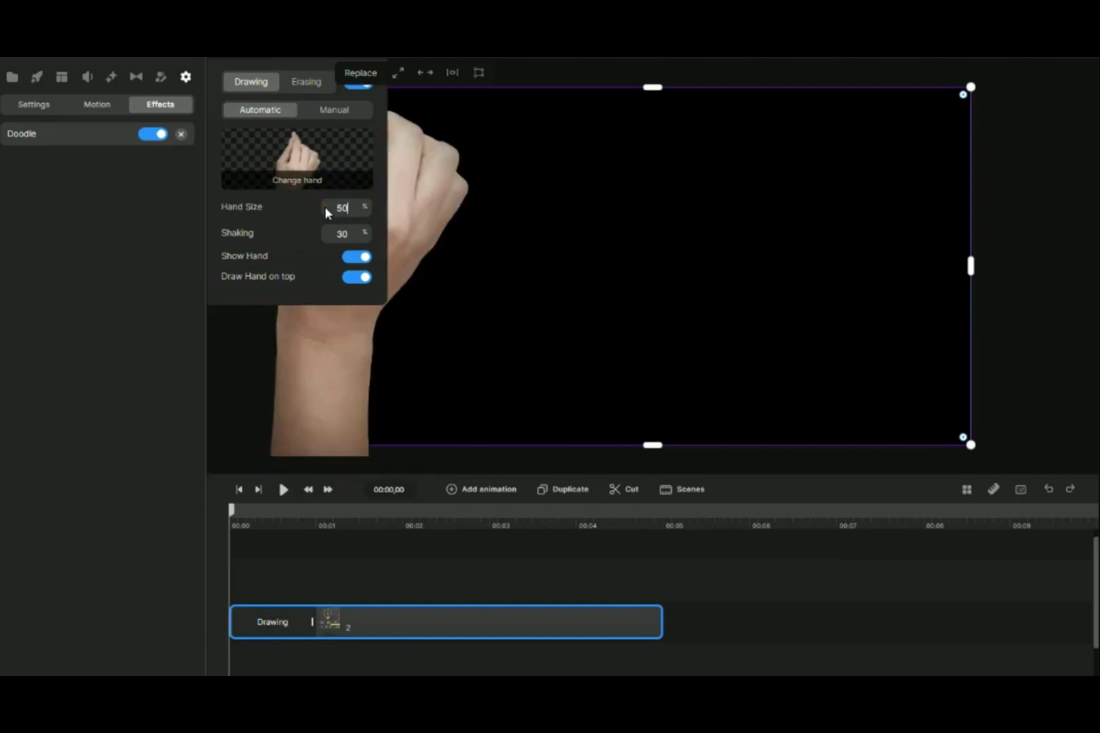
{"action": "left_click", "coordinate": [283, 490]}
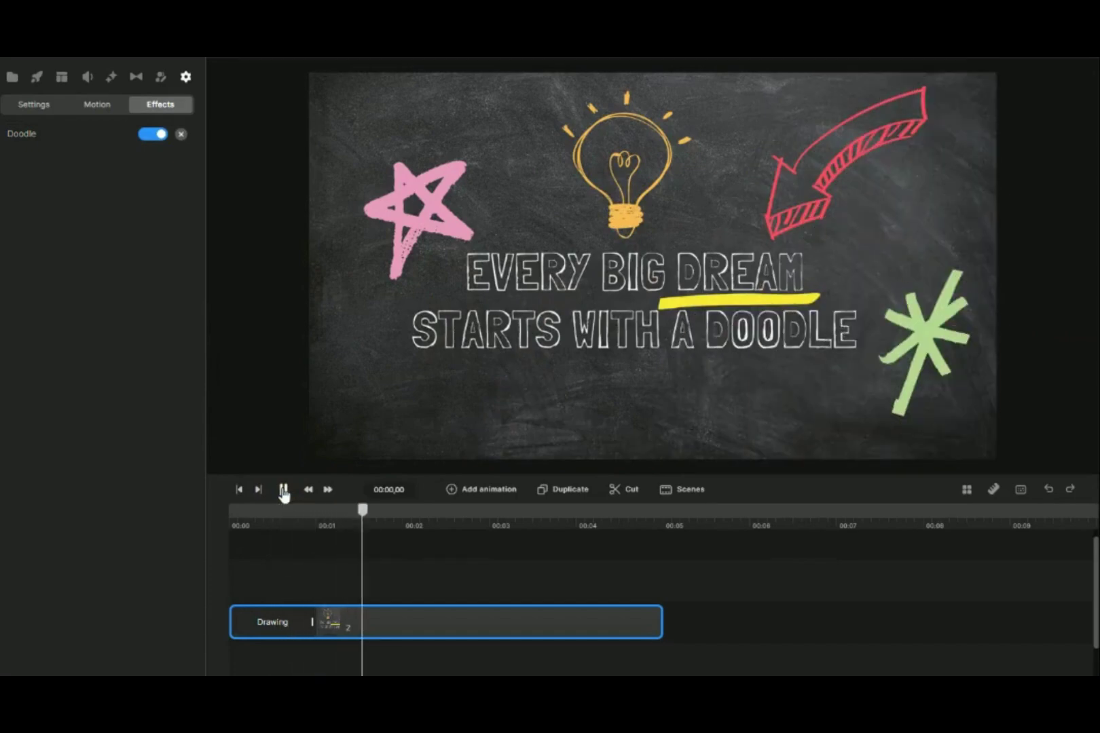
{"action": "left_click", "coordinate": [283, 489]}
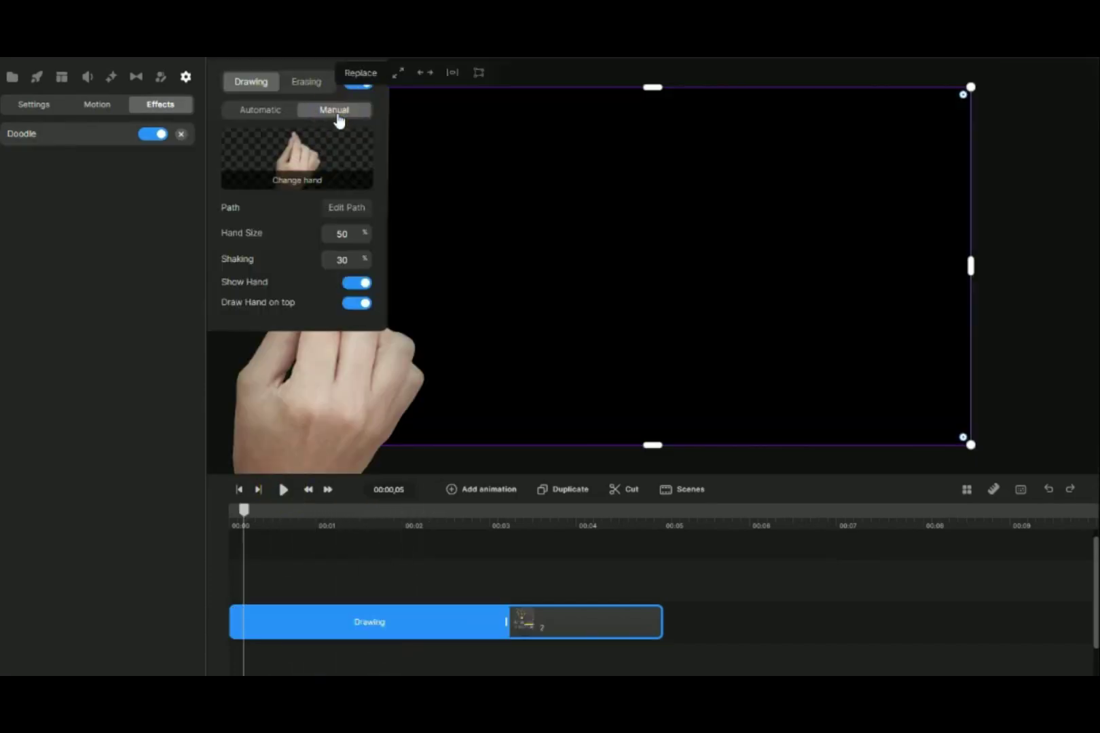
Step: Clear the automatic path and trace a new one at draw size 80 over star, bulb, caption, arrow and asterisk
{"action": "left_click", "coordinate": [348, 207]}
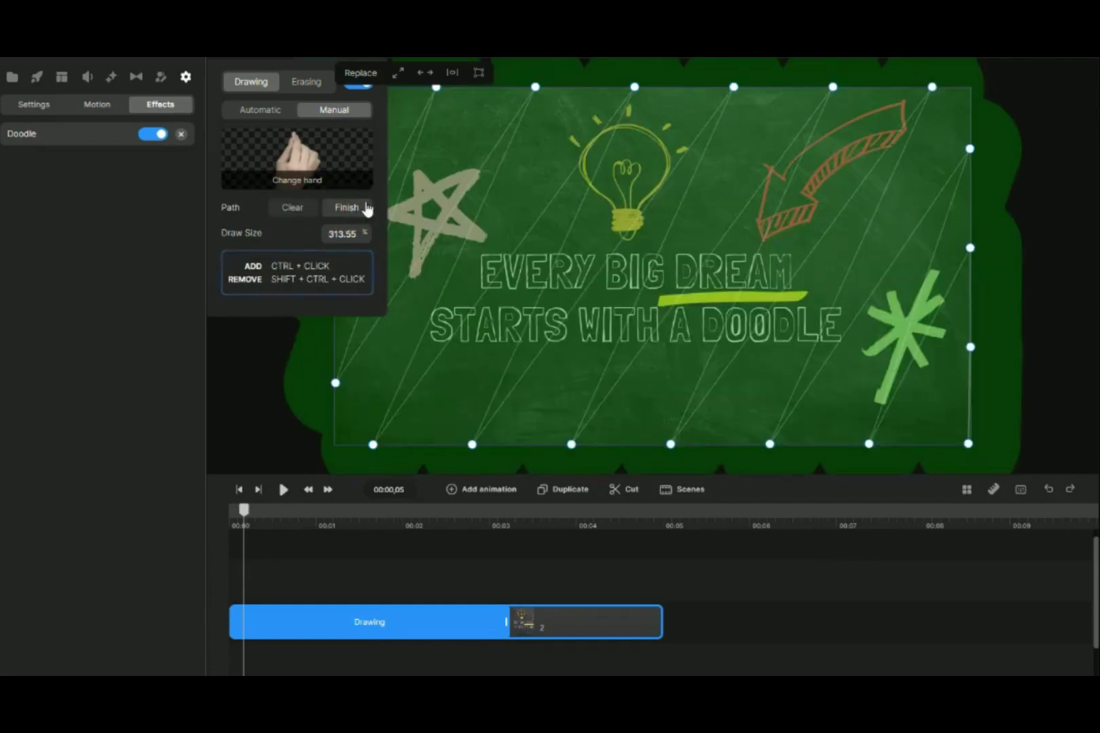
{"action": "left_click", "coordinate": [278, 212]}
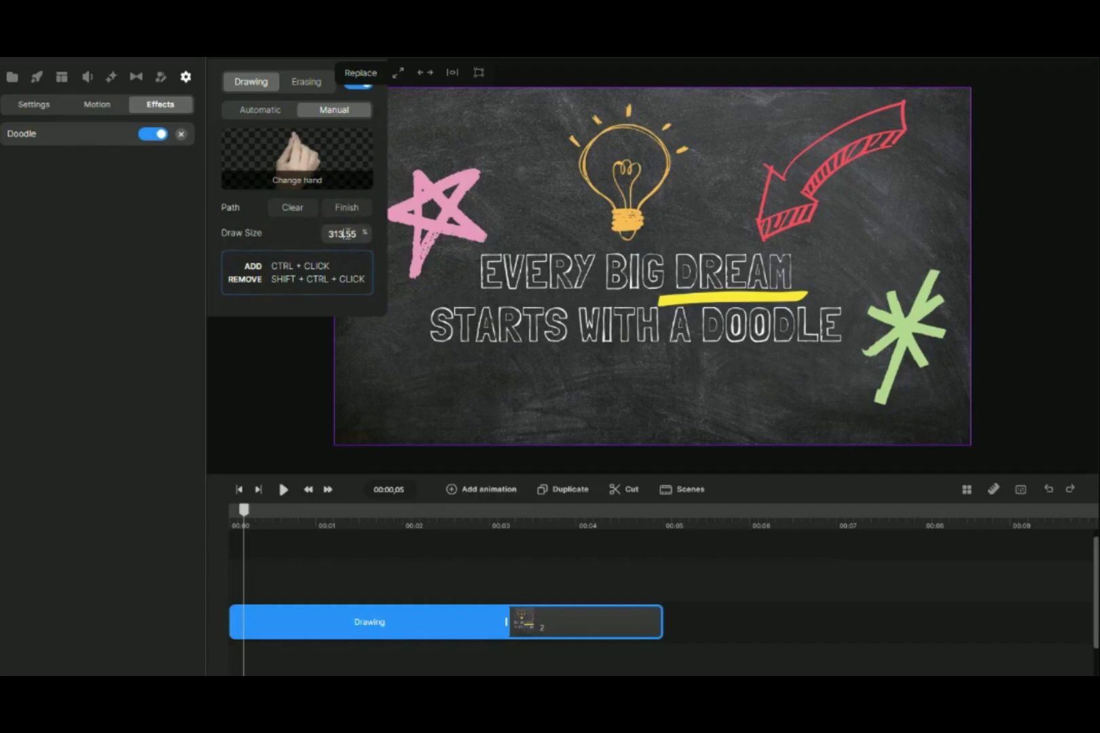
{"action": "left_click", "coordinate": [407, 205], "text": "ctrl"}
{"action": "left_click", "coordinate": [447, 173], "text": "ctrl"}
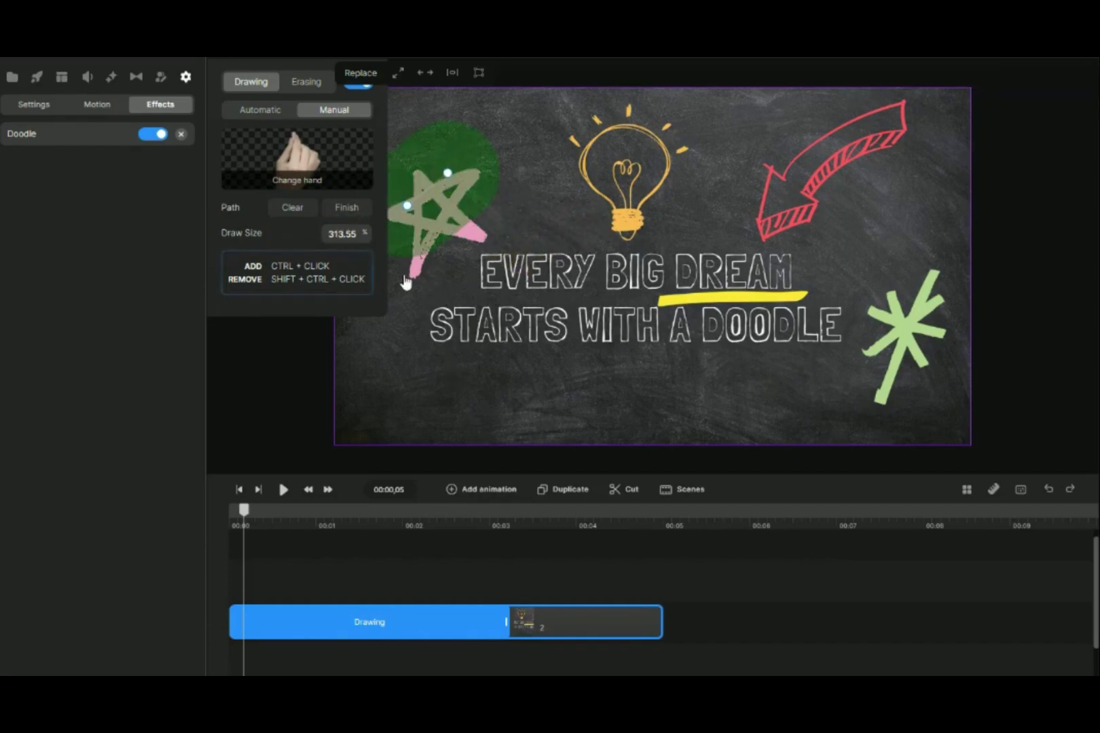
{"action": "left_click", "coordinate": [293, 208]}
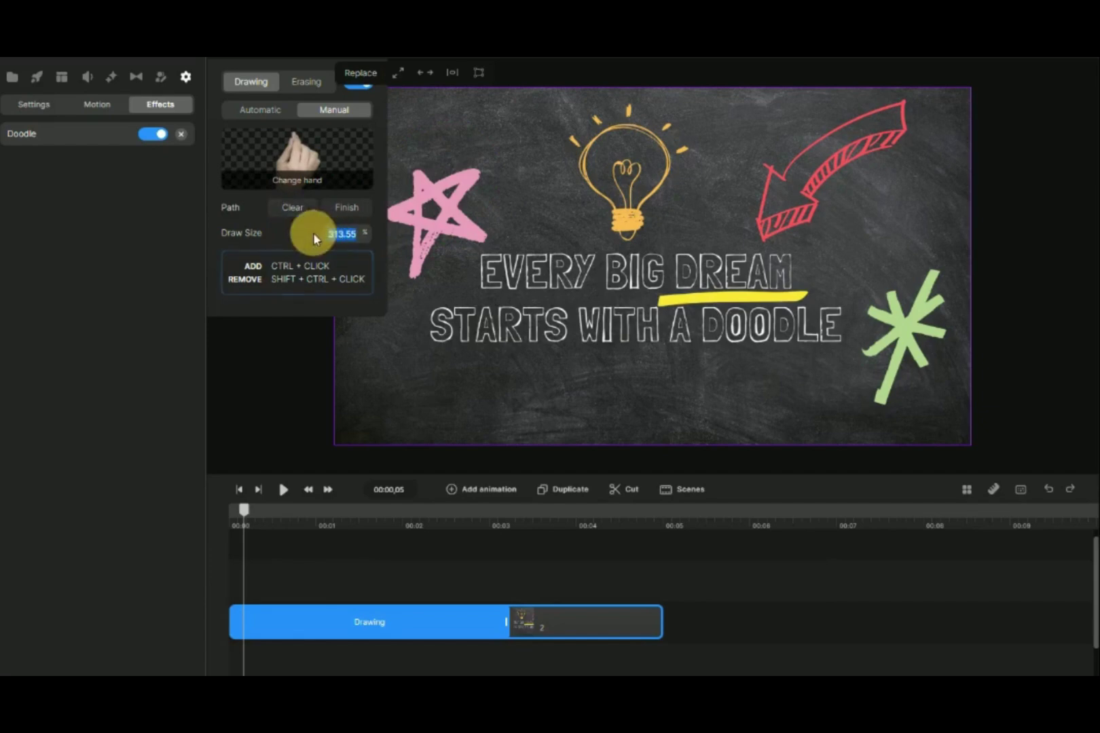
{"action": "type", "text": "80"}
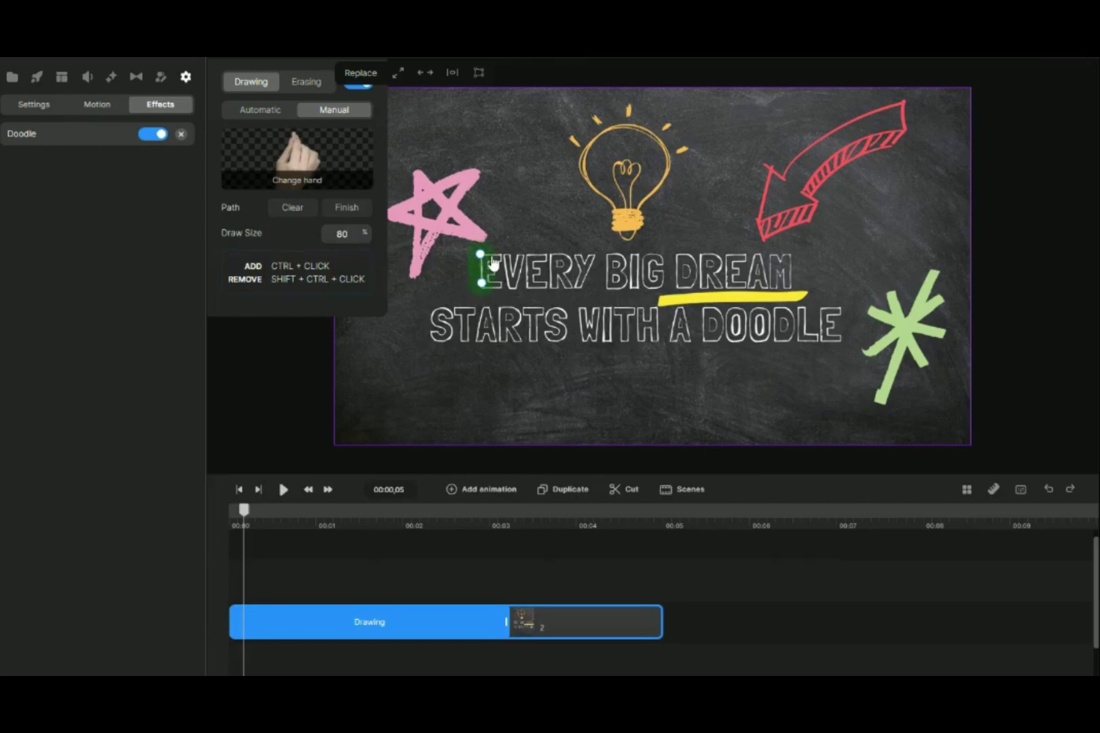
{"action": "mouse_move", "coordinate": [493, 263]}
{"action": "left_mouse_down"}
{"action": "mouse_move", "coordinate": [597, 288]}
{"action": "mouse_move", "coordinate": [652, 265]}
{"action": "mouse_move", "coordinate": [771, 267]}
{"action": "mouse_move", "coordinate": [699, 296]}
{"action": "mouse_move", "coordinate": [808, 292]}
{"action": "mouse_move", "coordinate": [494, 328]}
{"action": "mouse_move", "coordinate": [577, 316]}
{"action": "mouse_move", "coordinate": [771, 348]}
{"action": "mouse_move", "coordinate": [840, 309]}
{"action": "mouse_move", "coordinate": [414, 166]}
{"action": "mouse_move", "coordinate": [471, 172]}
{"action": "mouse_move", "coordinate": [410, 273]}
{"action": "mouse_move", "coordinate": [682, 150]}
{"action": "mouse_move", "coordinate": [623, 233]}
{"action": "mouse_move", "coordinate": [777, 173]}
{"action": "mouse_move", "coordinate": [902, 102]}
{"action": "mouse_move", "coordinate": [934, 272]}
{"action": "mouse_move", "coordinate": [883, 405]}
{"action": "left_mouse_up"}
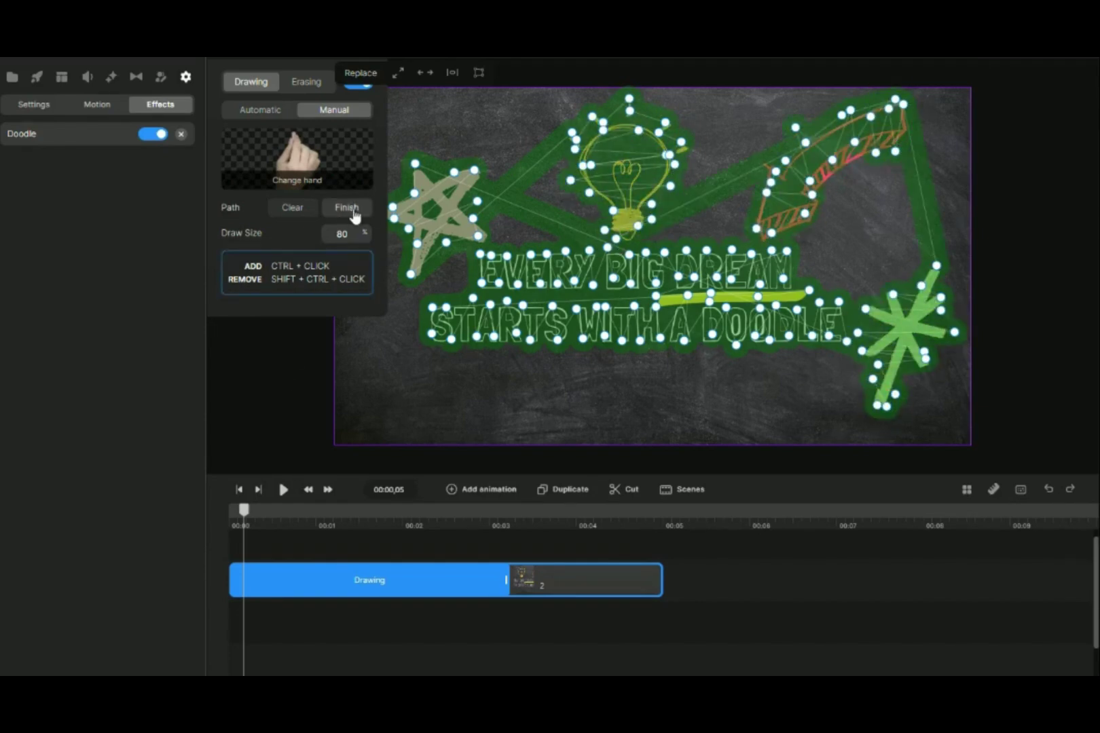
{"action": "left_click", "coordinate": [352, 212]}
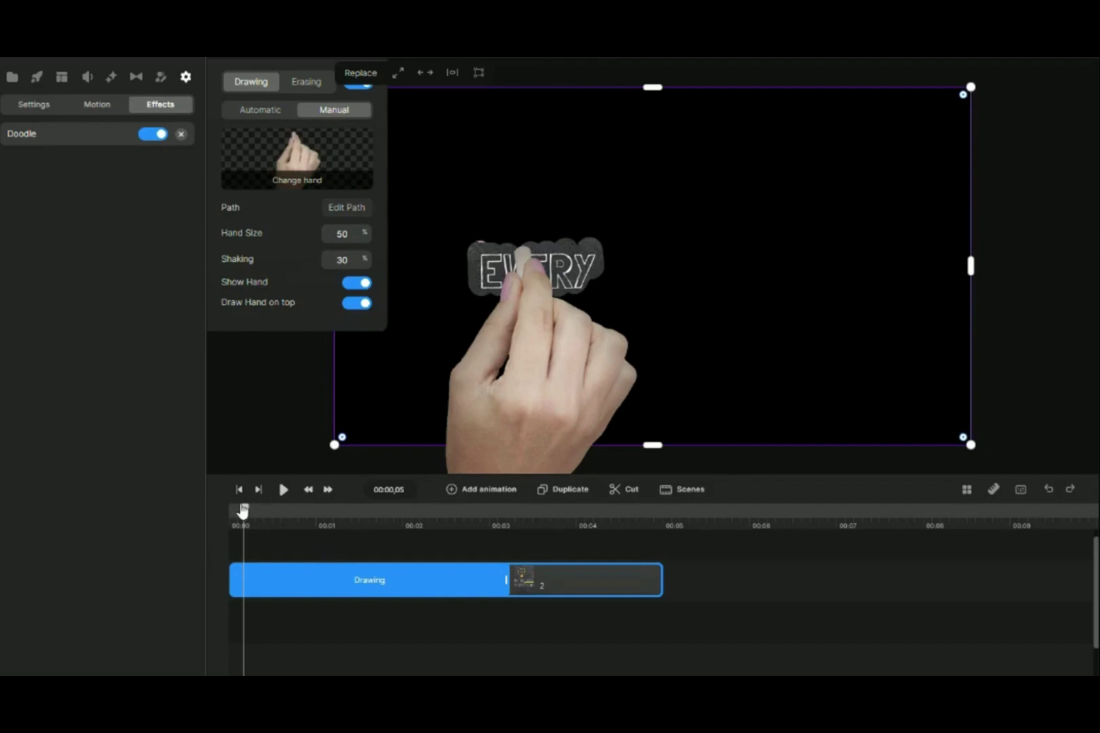
Step: Preview the new path, then add the plain dark chalkboard image to the project on a second track
{"action": "left_click", "coordinate": [283, 489]}
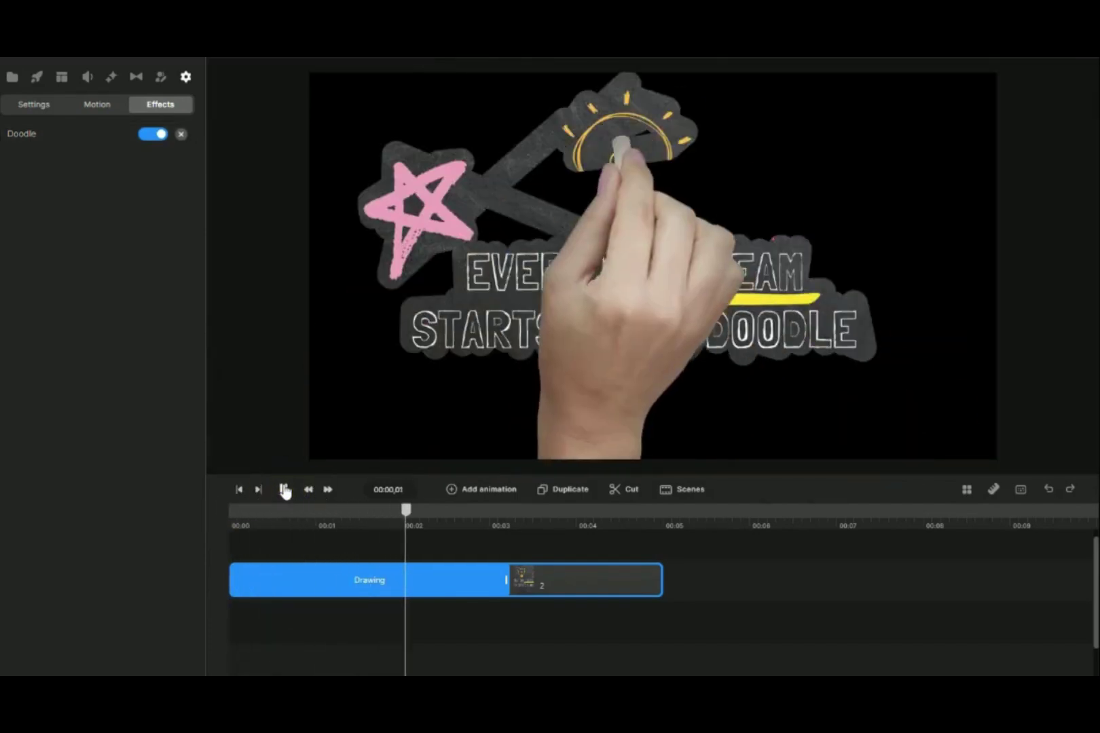
{"action": "left_click", "coordinate": [12, 76]}
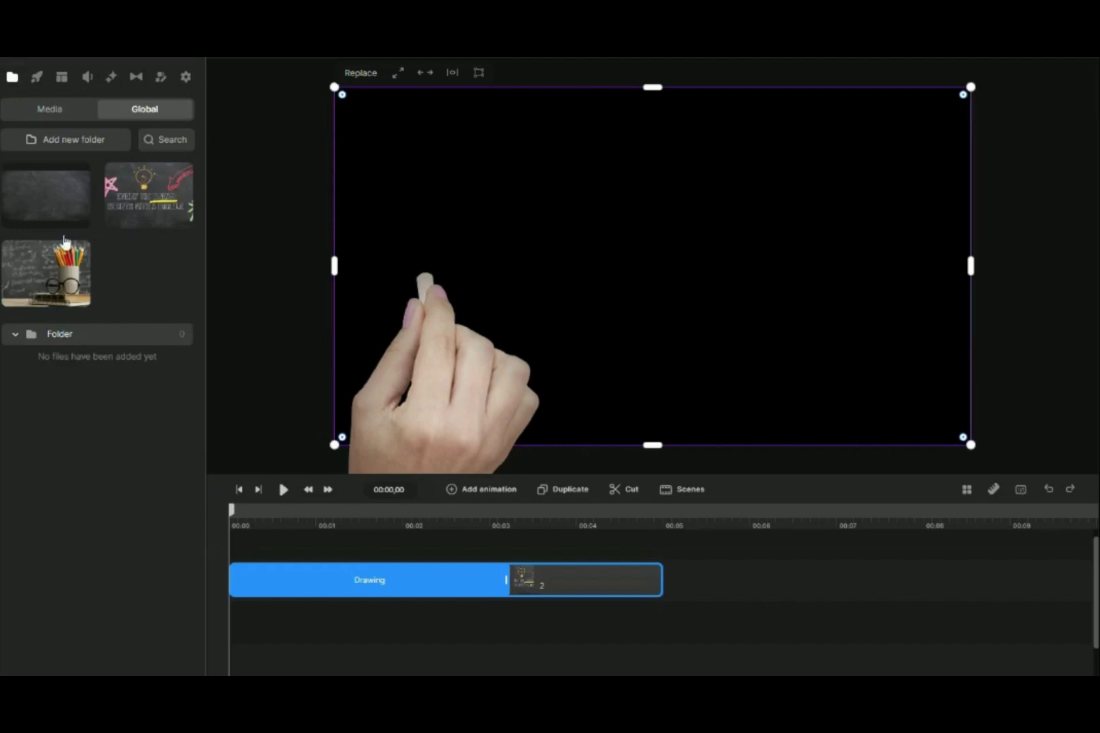
{"action": "left_click", "coordinate": [44, 187]}
{"action": "mouse_move", "coordinate": [39, 191]}
{"action": "left_mouse_down"}
{"action": "mouse_move", "coordinate": [167, 400]}
{"action": "mouse_move", "coordinate": [272, 621]}
{"action": "left_mouse_up"}
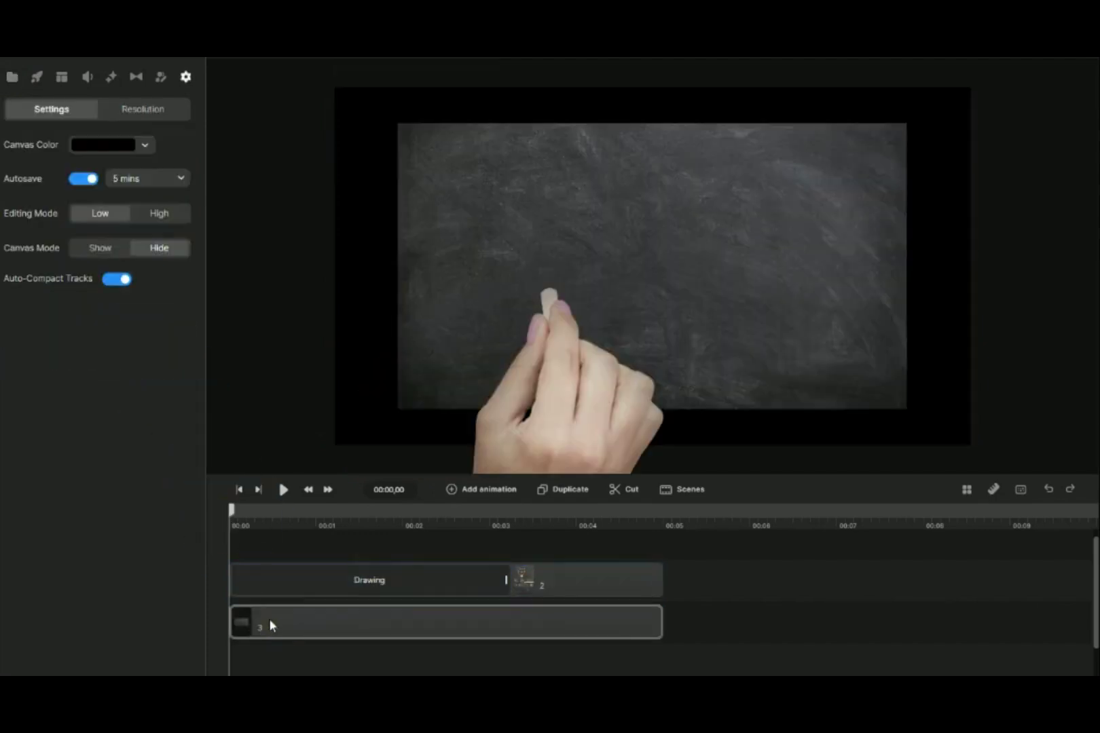
Step: Play the chalkboard drawing animation over the plain chalkboard background
{"action": "left_click", "coordinate": [252, 491]}
{"action": "left_click", "coordinate": [282, 492]}
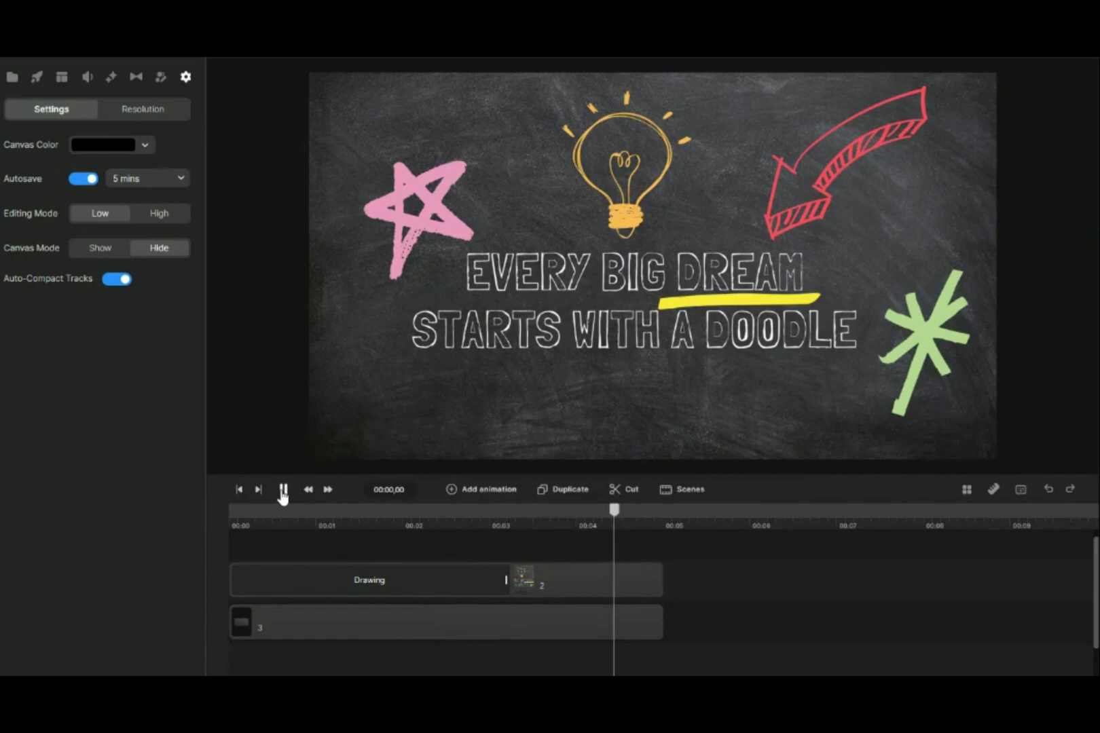
{"action": "left_click", "coordinate": [283, 489]}
Step: Enable erasing on the chalkboard clip's doodle with the hand holding an eraser
{"action": "left_click", "coordinate": [373, 580]}
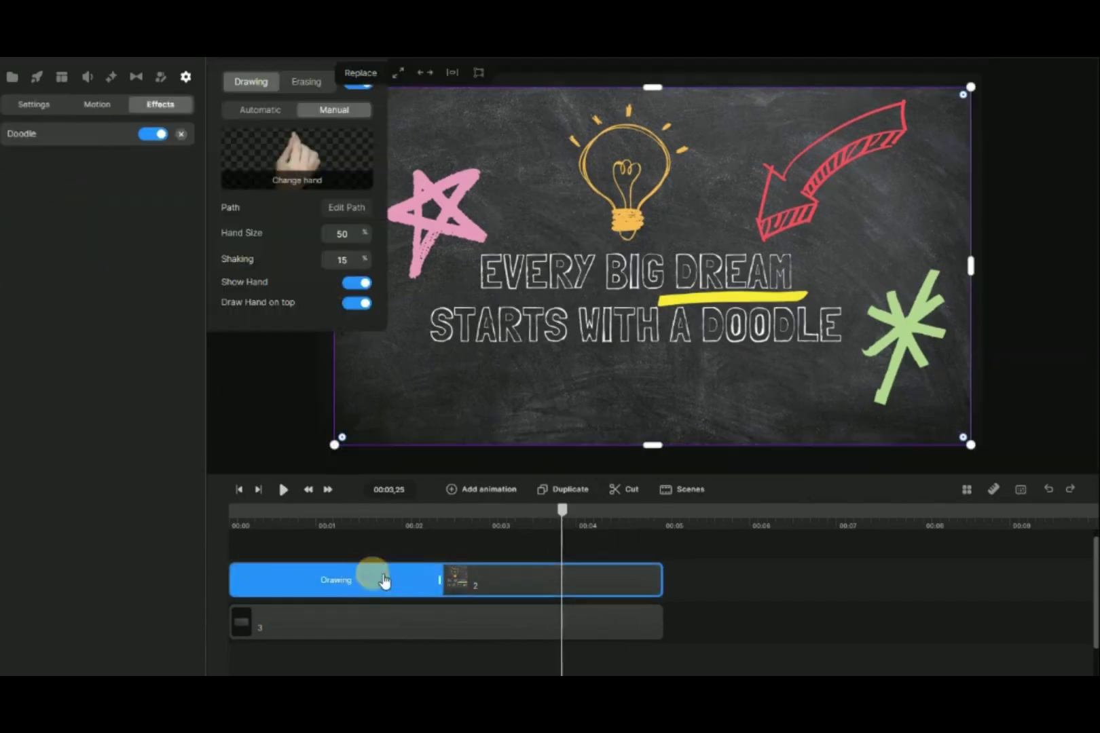
{"action": "left_click", "coordinate": [307, 83]}
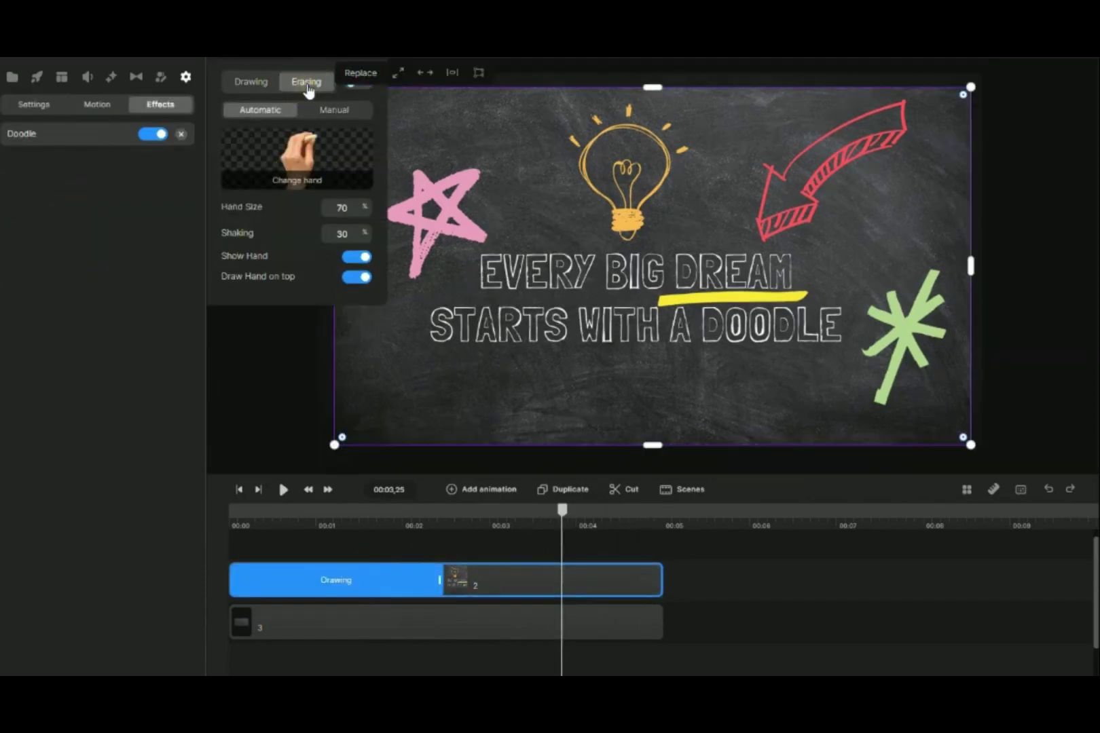
{"action": "left_click", "coordinate": [366, 87]}
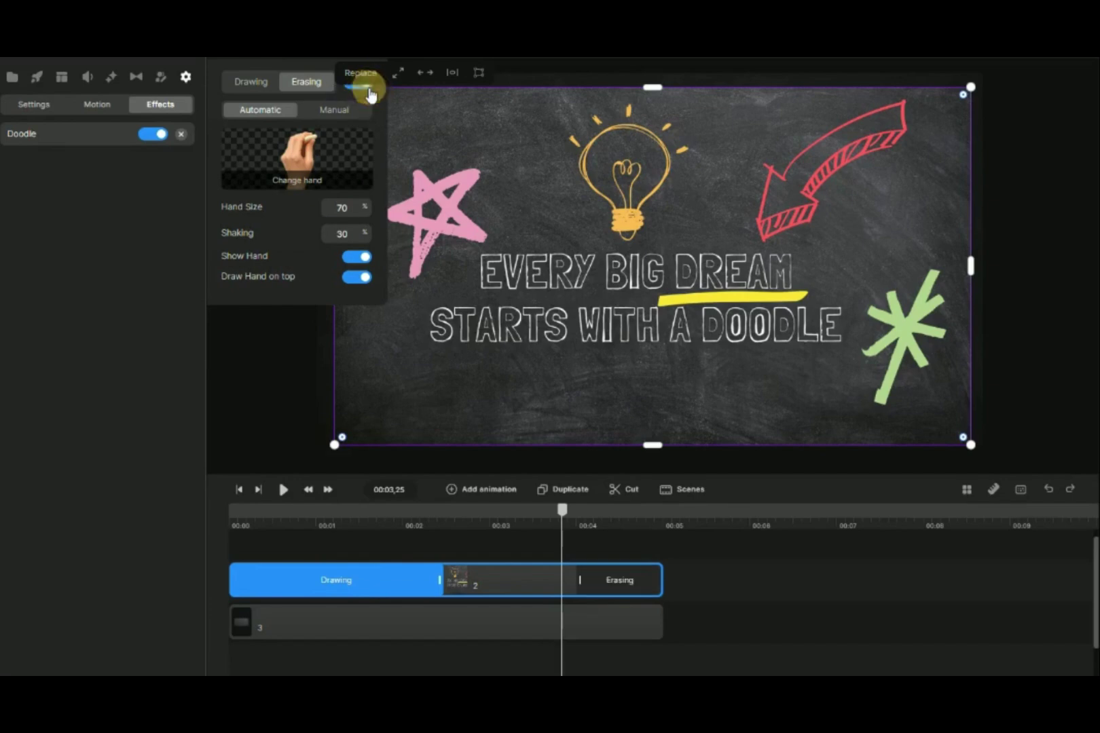
{"action": "left_click", "coordinate": [280, 194]}
{"action": "scroll", "coordinate": [276, 206], "scroll_direction": "down", "scroll_amount": 5}
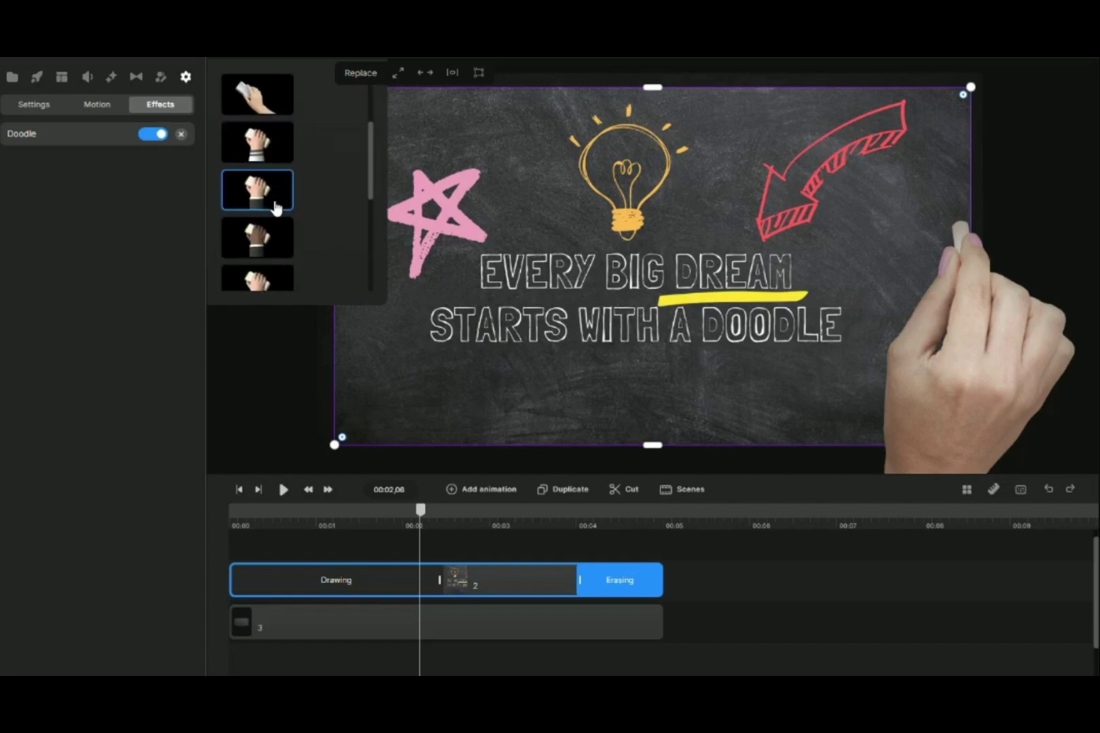
{"action": "left_click", "coordinate": [276, 146]}
Step: Preview the erasing animation from just before it starts
{"action": "left_click", "coordinate": [430, 520]}
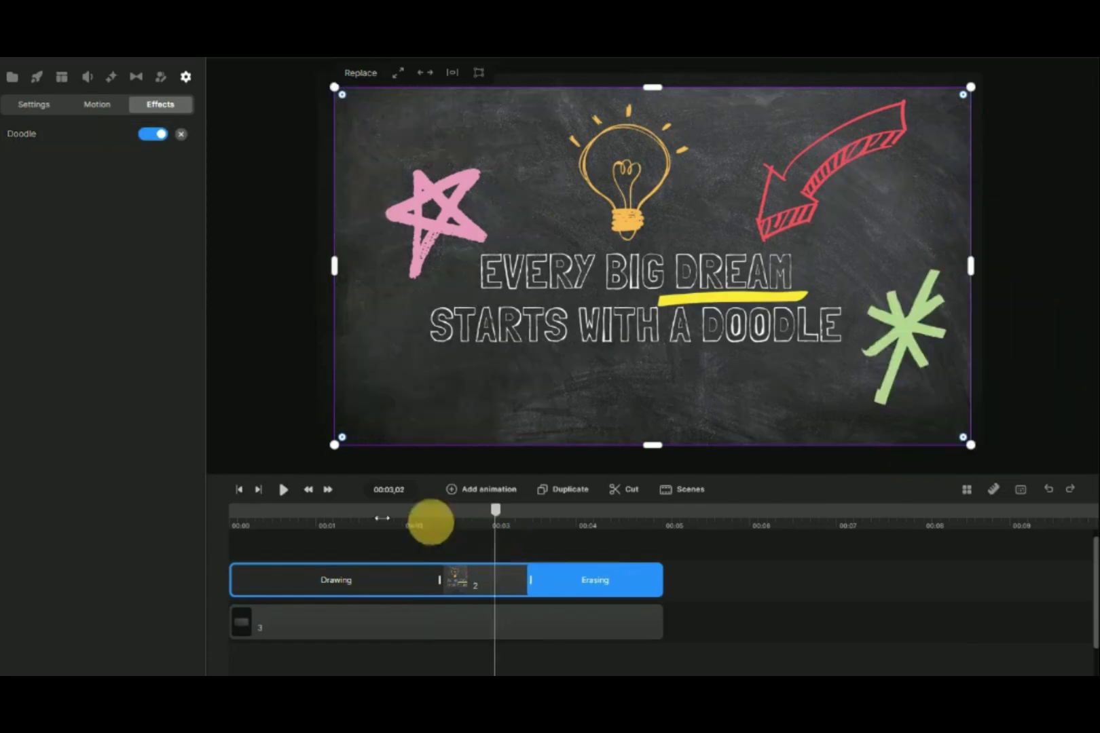
{"action": "left_click", "coordinate": [279, 492]}
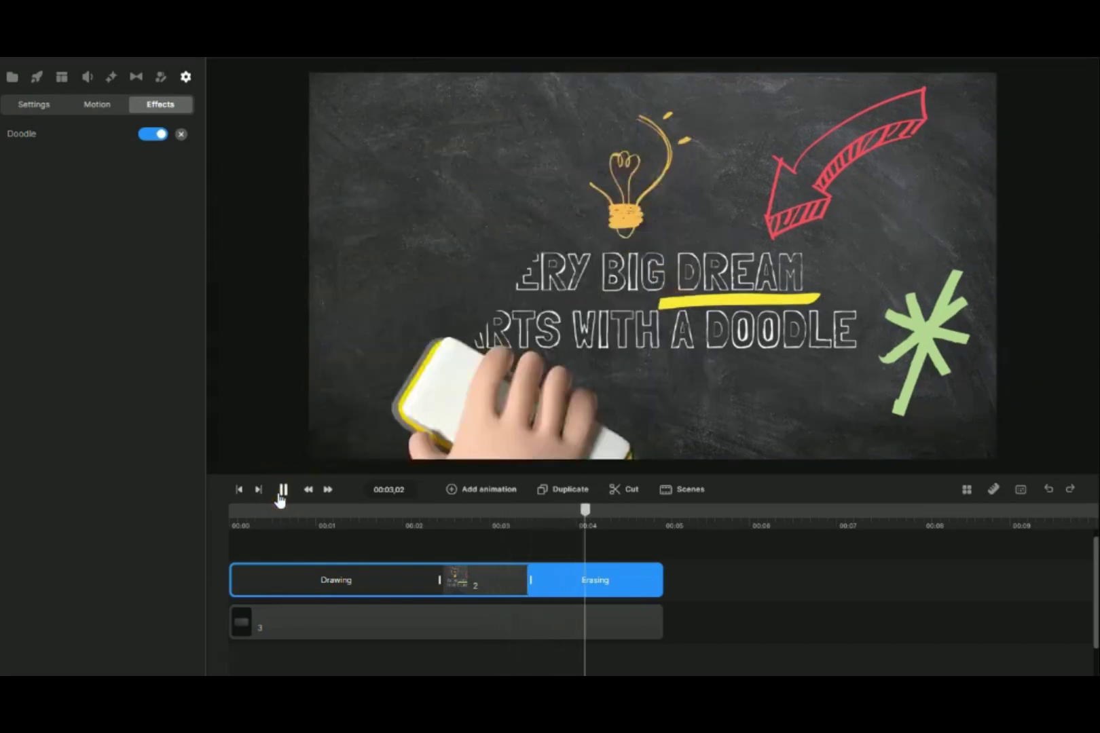
{"action": "left_click", "coordinate": [281, 490]}
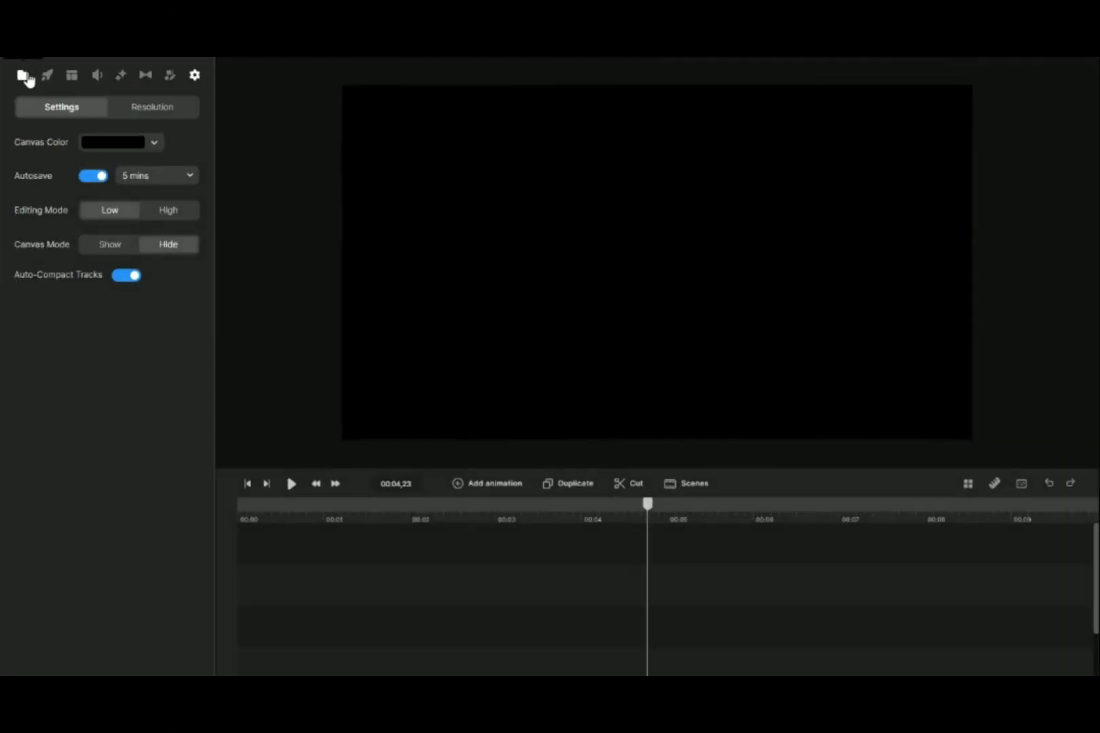
Step: Add the doodle page 4 image to the timeline and give it a Doodle effect set to Manual
{"action": "left_click", "coordinate": [24, 76]}
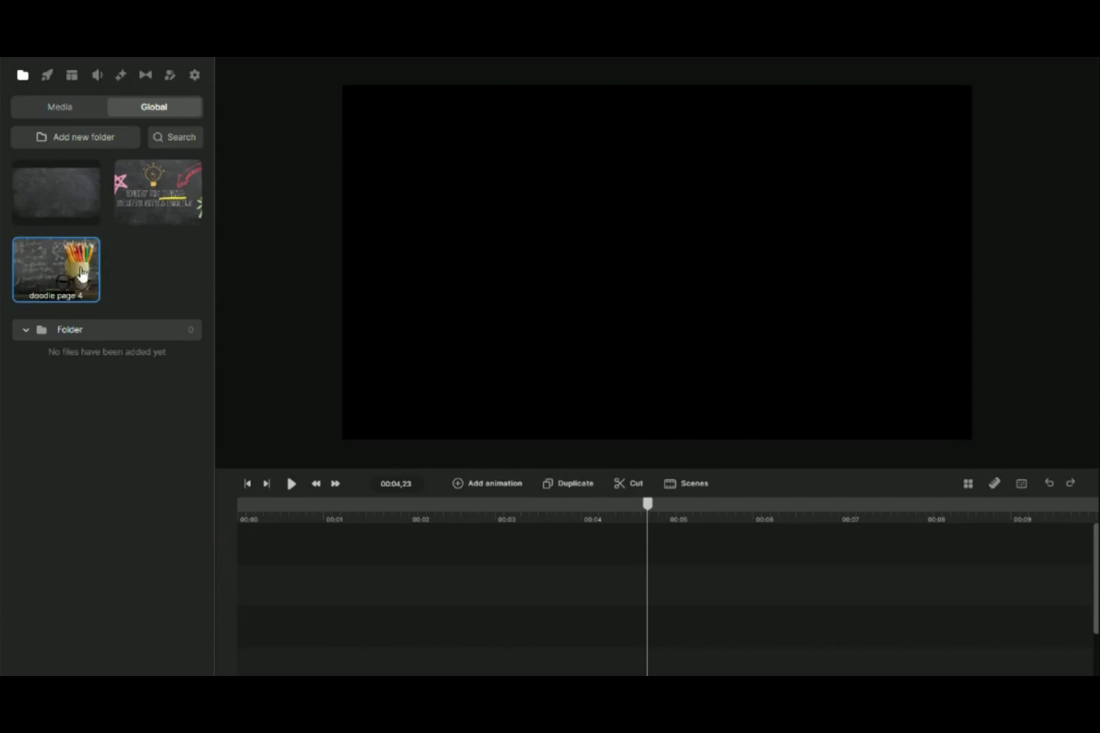
{"action": "mouse_move", "coordinate": [80, 273]}
{"action": "left_mouse_down"}
{"action": "mouse_move", "coordinate": [315, 635]}
{"action": "mouse_move", "coordinate": [273, 634]}
{"action": "left_mouse_up"}
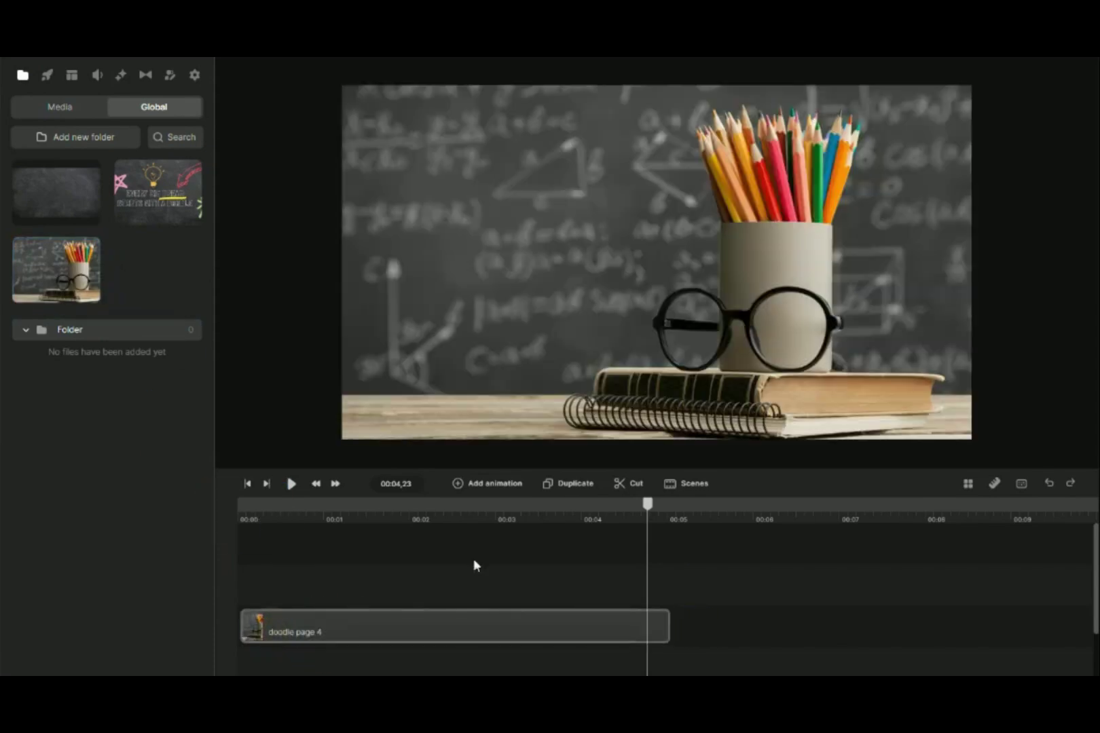
{"action": "left_click", "coordinate": [473, 565]}
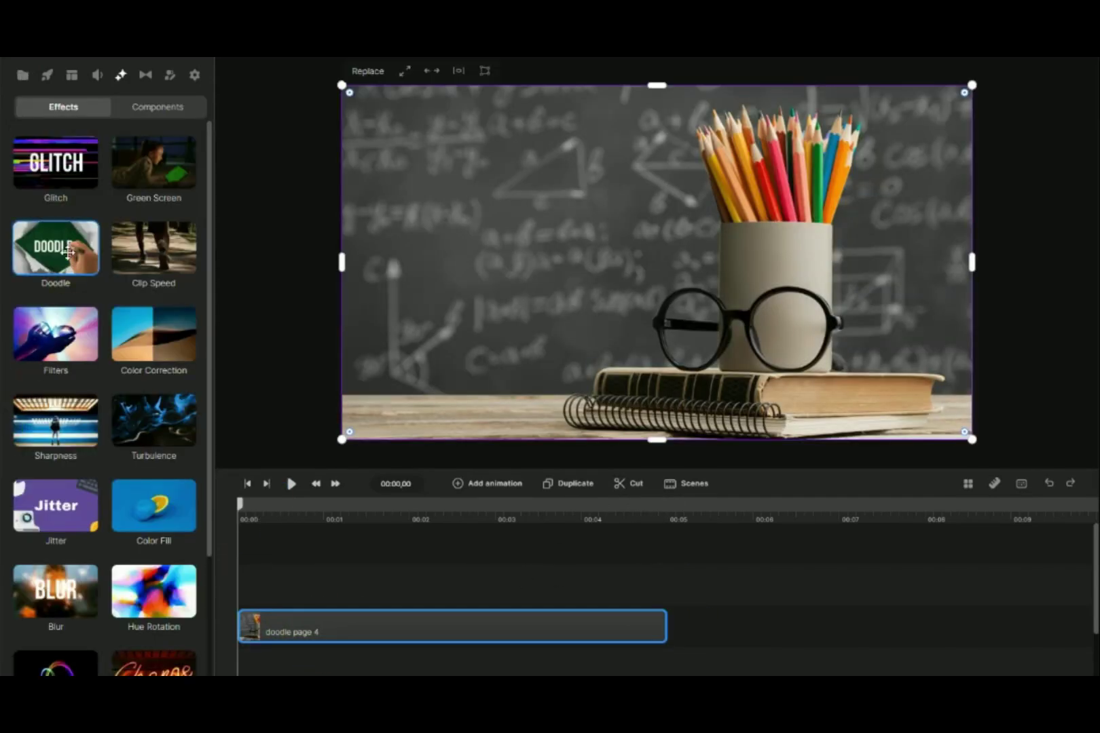
{"action": "mouse_move", "coordinate": [67, 245]}
{"action": "left_mouse_down"}
{"action": "mouse_move", "coordinate": [84, 258]}
{"action": "mouse_move", "coordinate": [522, 286]}
{"action": "left_mouse_up"}
{"action": "left_click", "coordinate": [337, 107]}
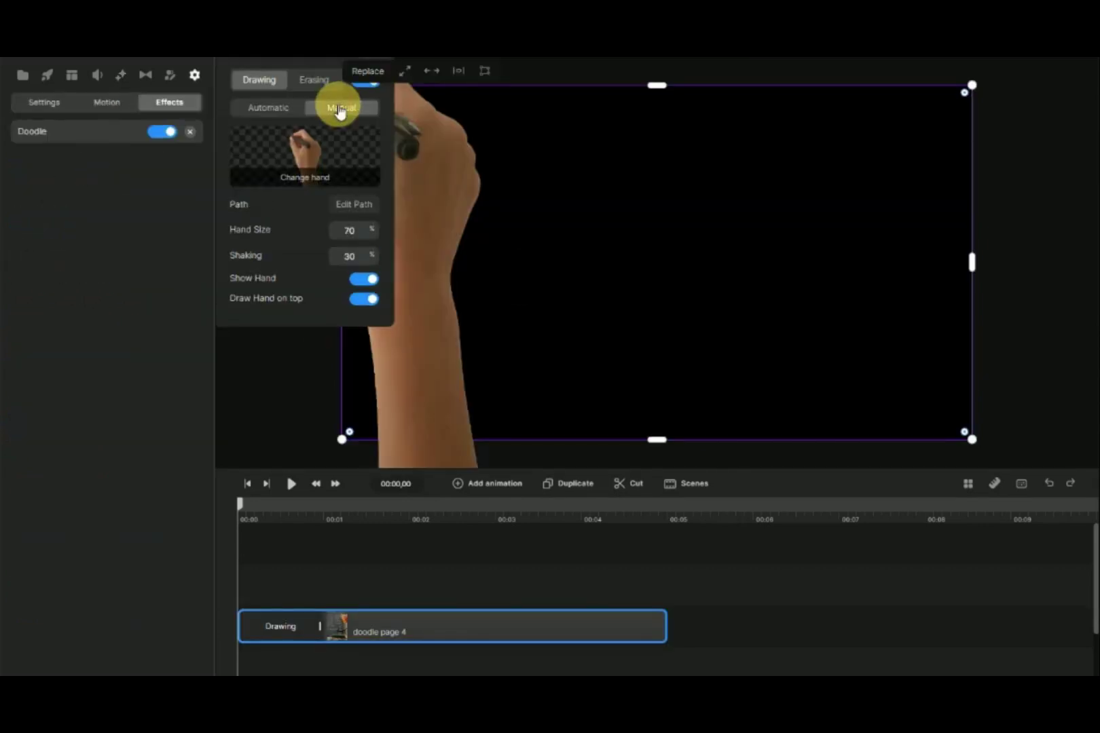
Step: Trace the draw path from the pencil tips across the pencils and down over the mug
{"action": "left_click", "coordinate": [821, 113], "text": "ctrl"}
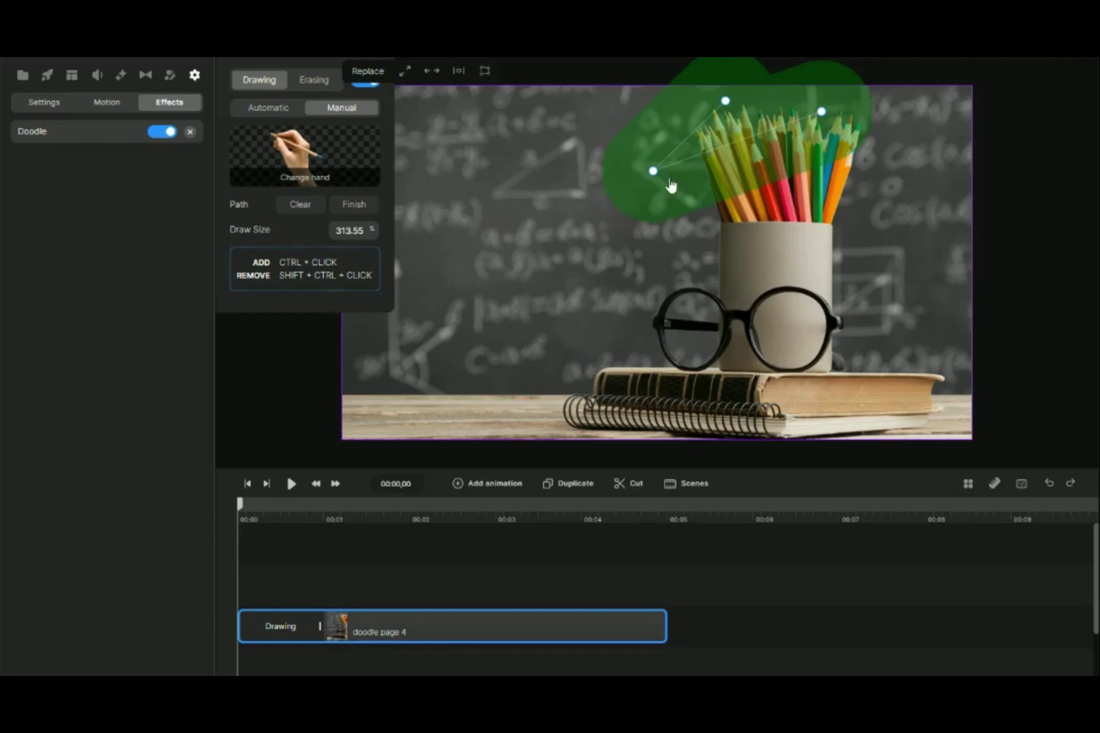
{"action": "left_click", "coordinate": [667, 180], "text": "ctrl"}
{"action": "left_click", "coordinate": [876, 143], "text": "ctrl"}
{"action": "left_click", "coordinate": [671, 233], "text": "ctrl"}
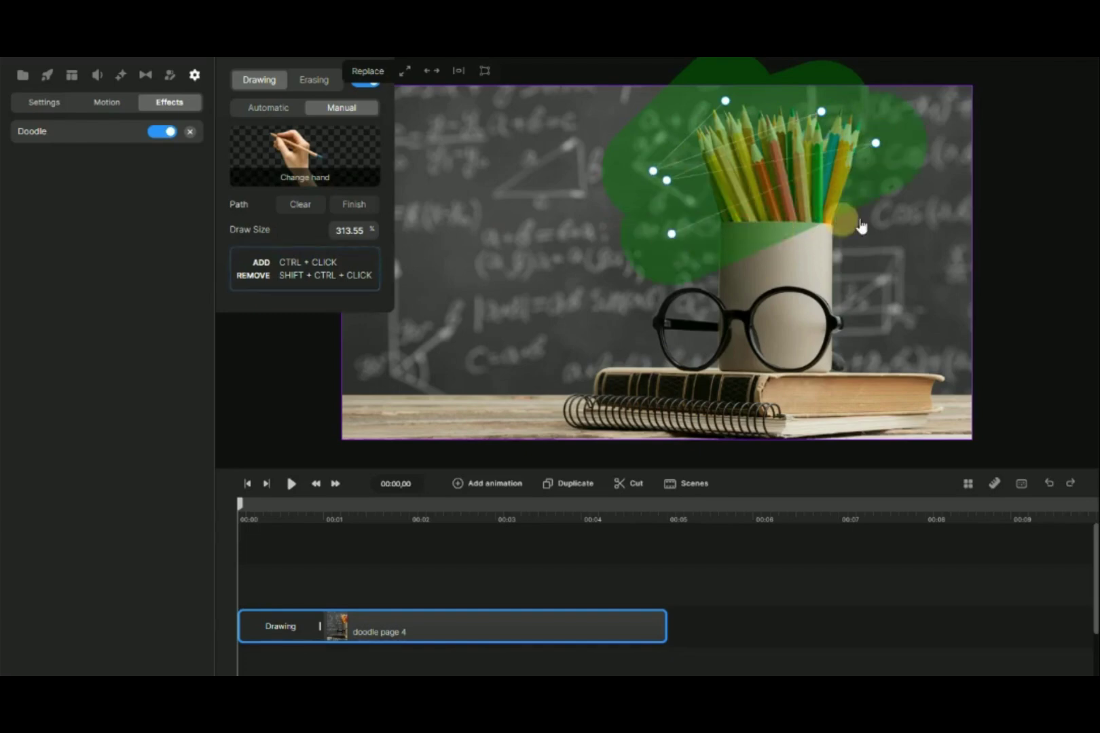
{"action": "left_click", "coordinate": [891, 218], "text": "ctrl"}
{"action": "left_click", "coordinate": [615, 315], "text": "ctrl"}
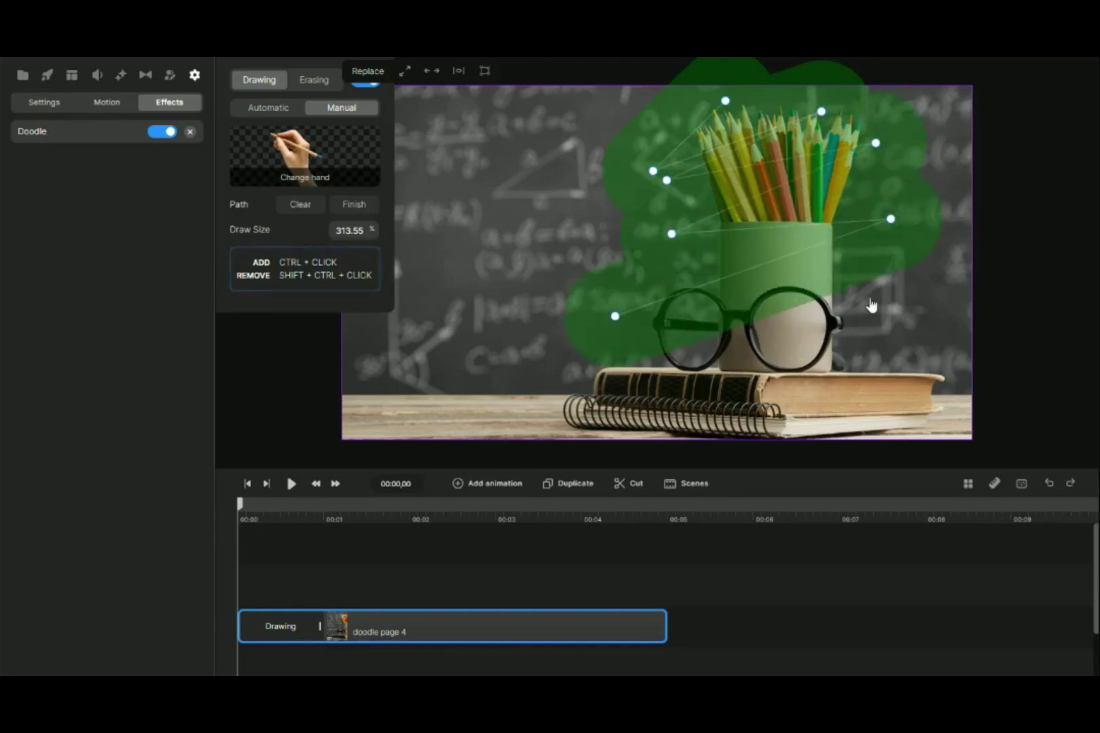
Step: Extend the path over the glasses, books and desk, finish it, and preview the reveal
{"action": "left_click", "coordinate": [870, 298], "text": "ctrl"}
{"action": "left_click", "coordinate": [606, 349], "text": "ctrl"}
{"action": "left_click", "coordinate": [909, 362], "text": "ctrl"}
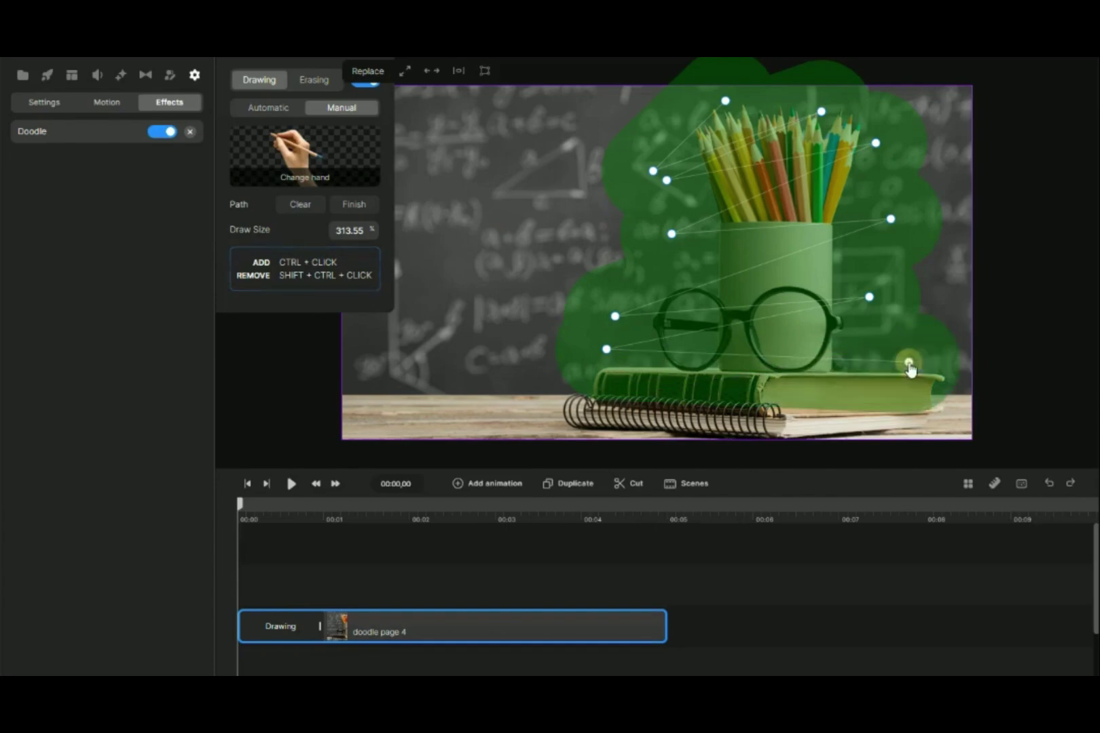
{"action": "left_click", "coordinate": [539, 405], "text": "ctrl"}
{"action": "left_click", "coordinate": [937, 403], "text": "ctrl"}
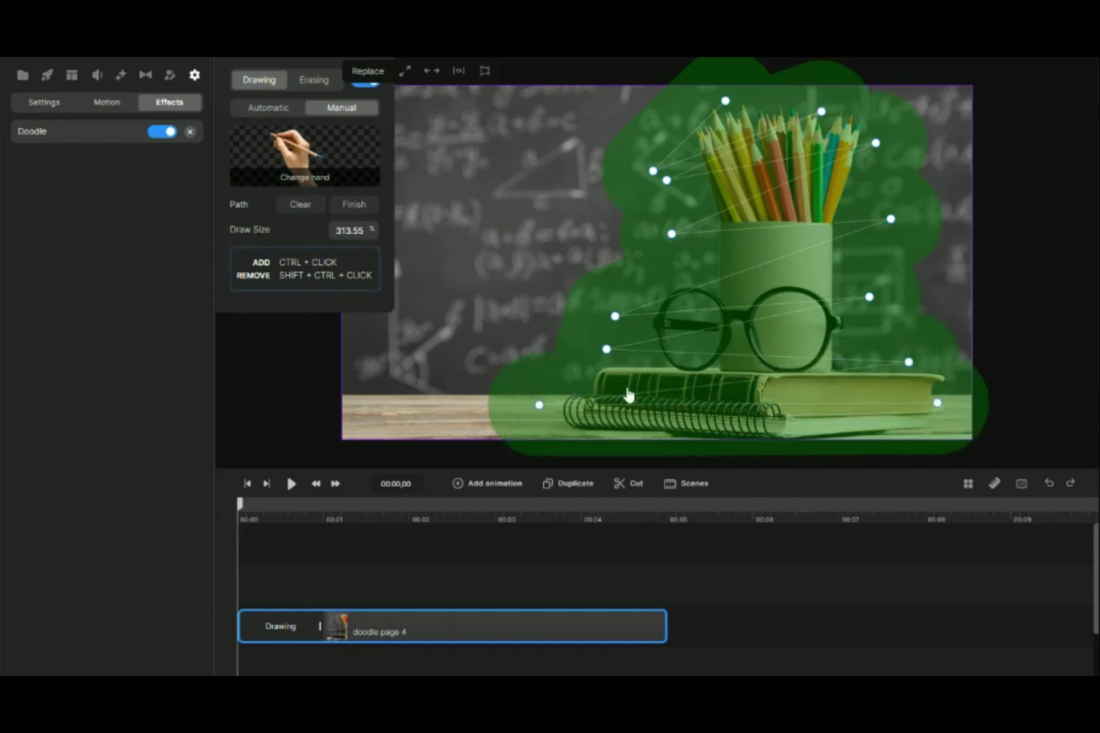
{"action": "left_click", "coordinate": [353, 205]}
{"action": "left_click", "coordinate": [291, 484]}
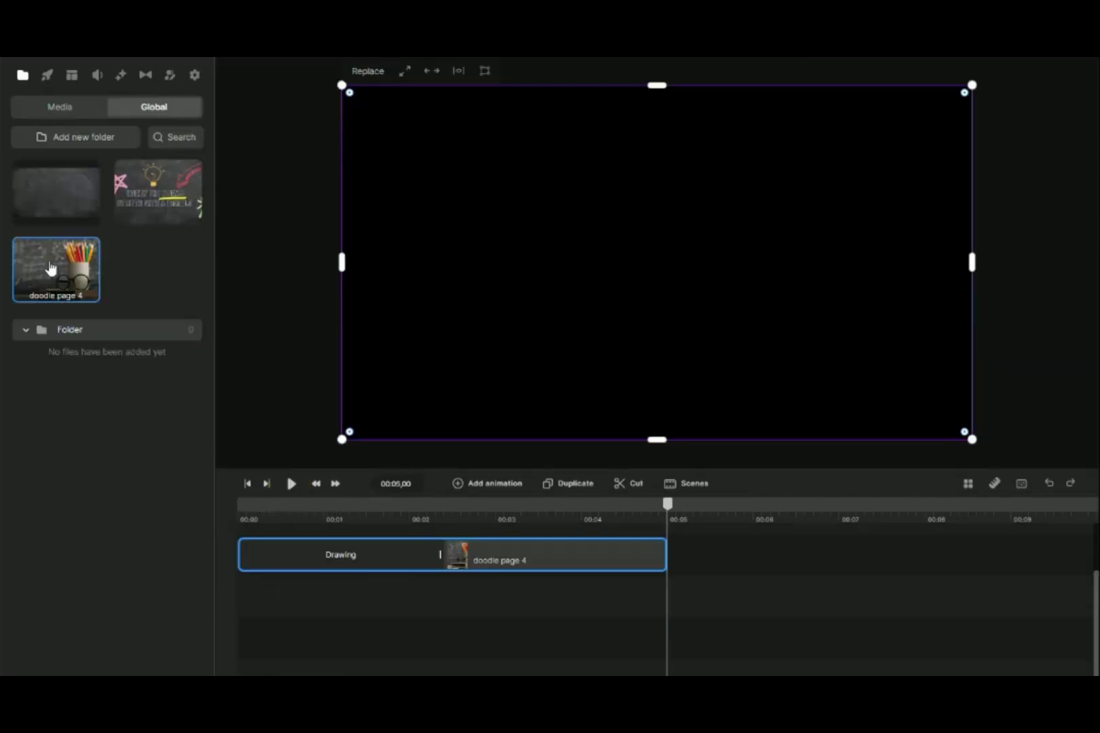
Step: Add a second doodle page 4 image on a new track with a Fade In
{"action": "left_click_drag", "start_coordinate": [57, 270], "coordinate": [269, 609]}
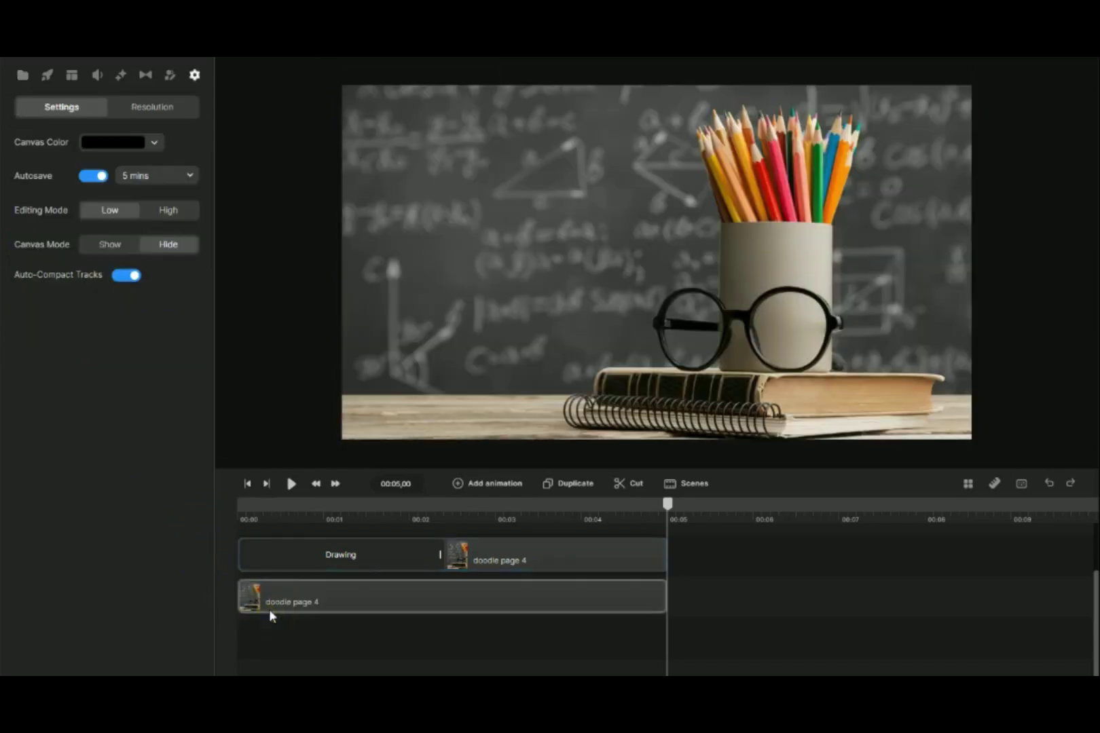
{"action": "left_click", "coordinate": [319, 597]}
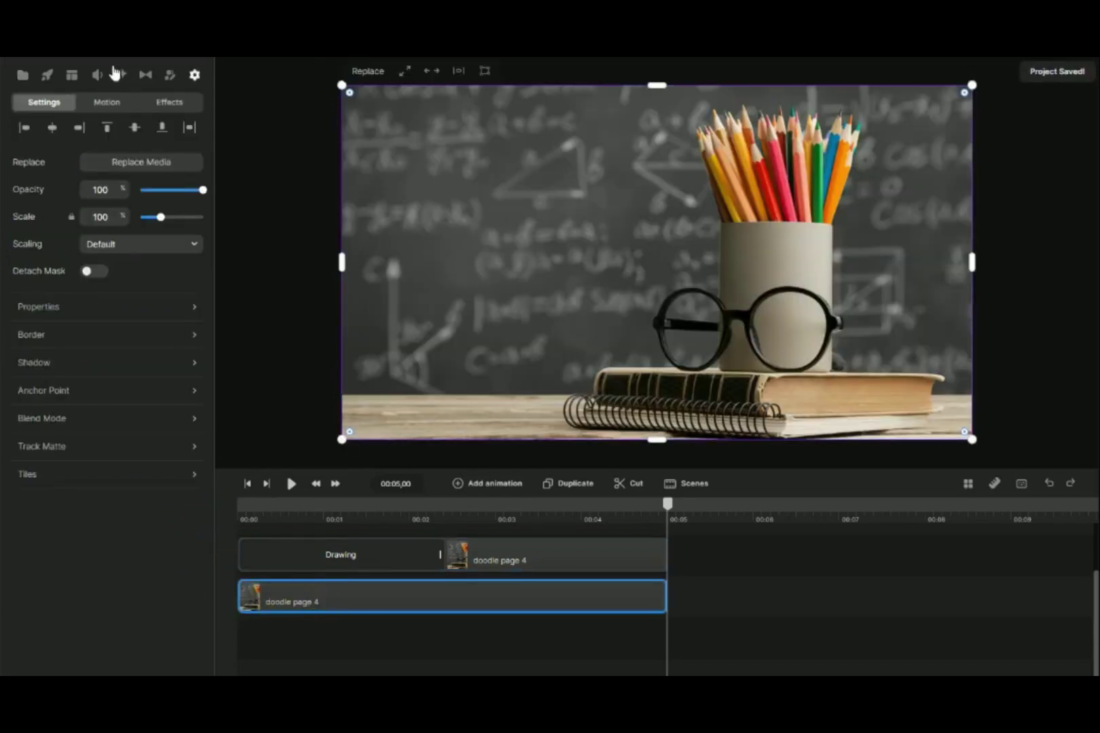
{"action": "left_click", "coordinate": [104, 104]}
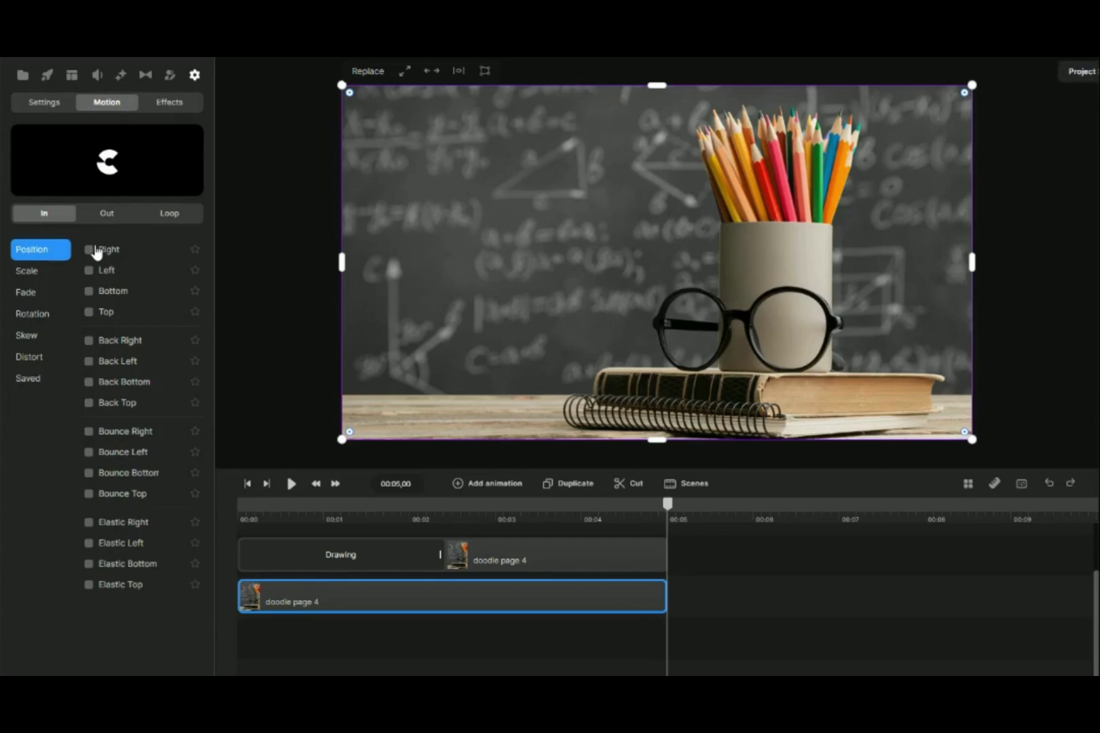
{"action": "left_click", "coordinate": [27, 295]}
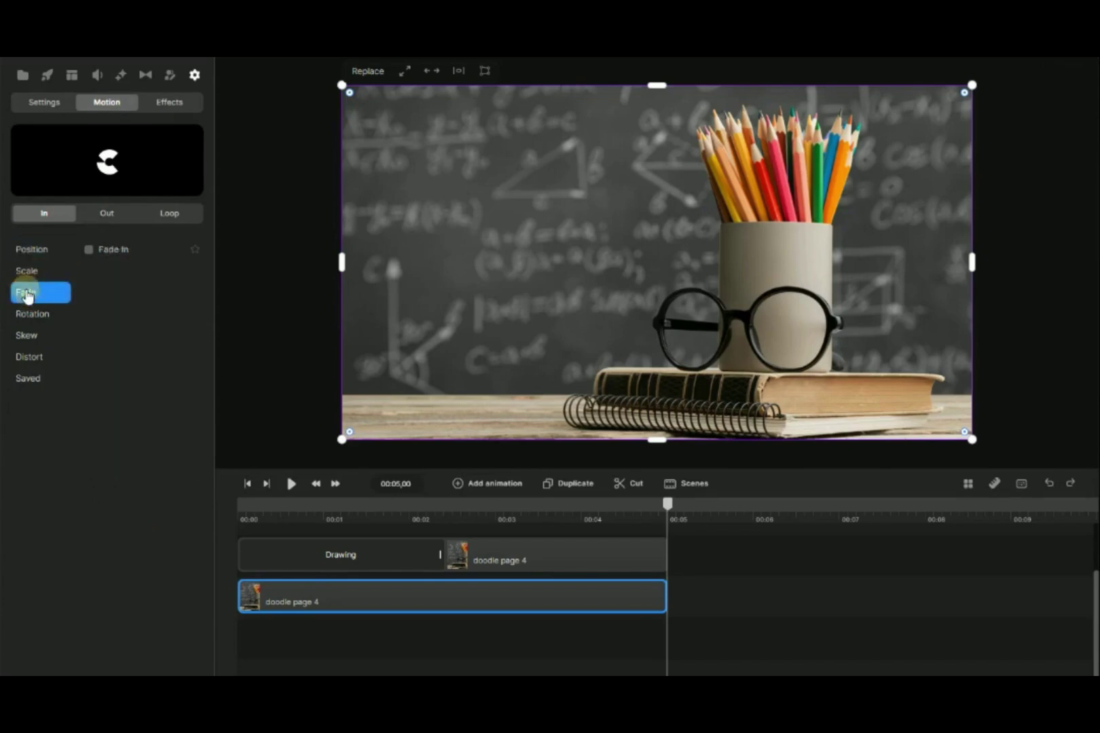
{"action": "left_click", "coordinate": [89, 250]}
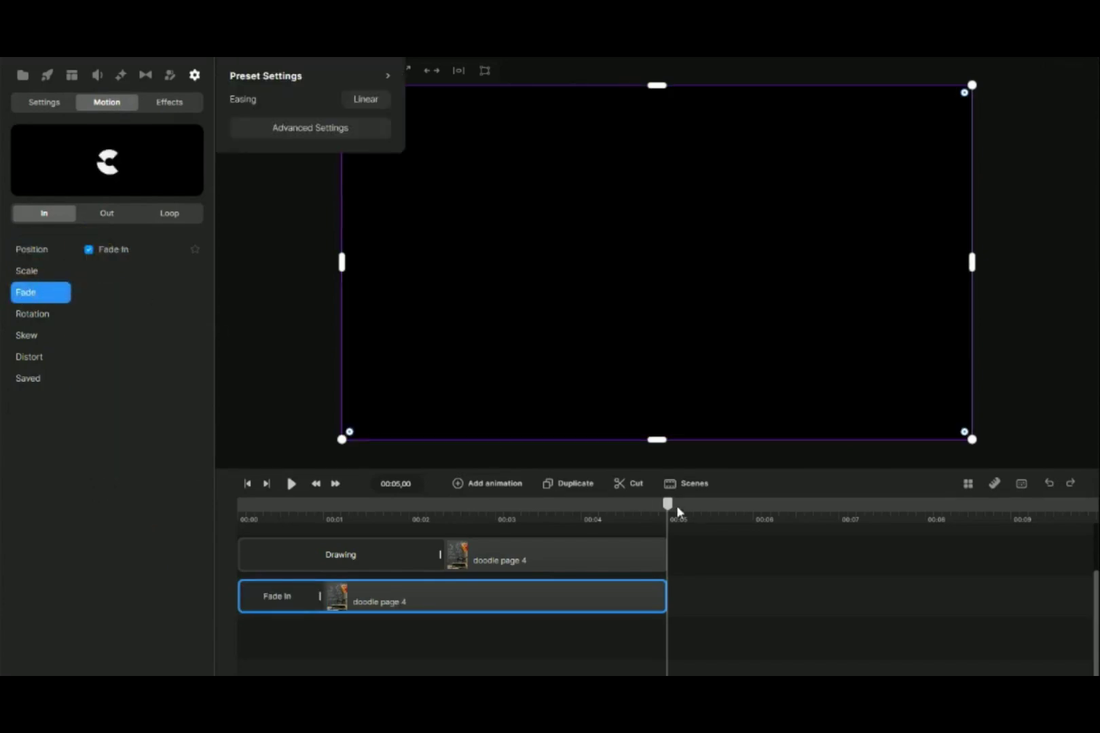
Step: Lengthen the fade-in to about 3.5 seconds and trim both clips to end together
{"action": "left_click", "coordinate": [271, 604]}
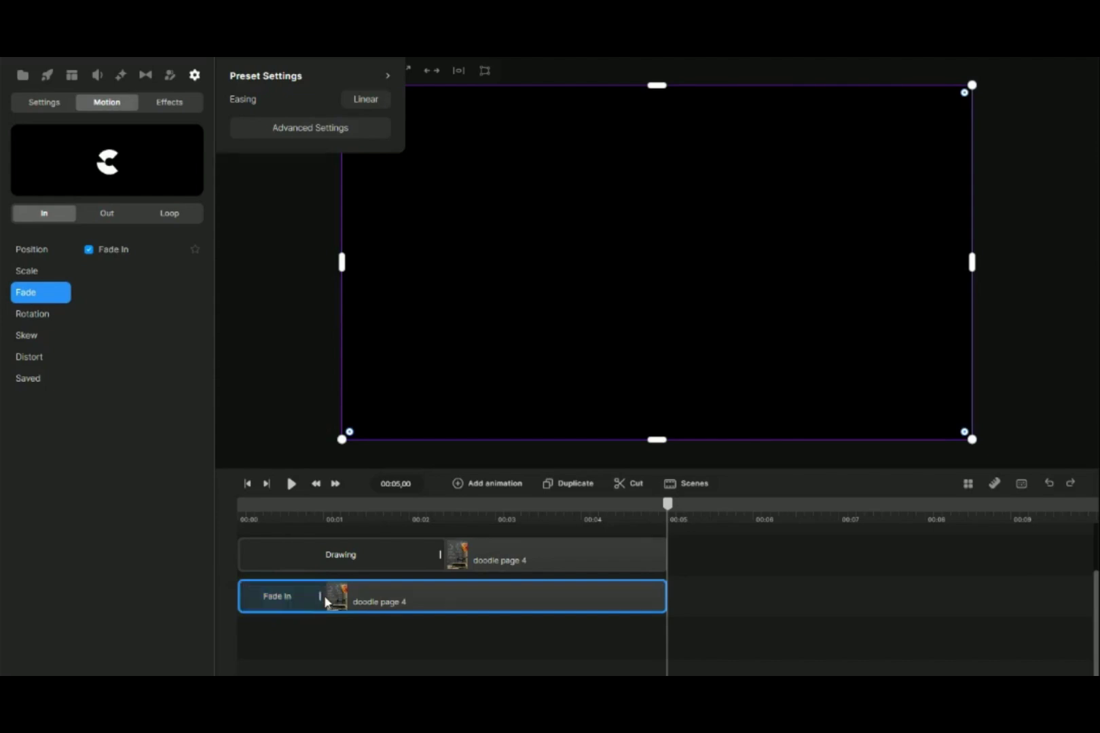
{"action": "left_click_drag", "start_coordinate": [319, 599], "coordinate": [549, 597]}
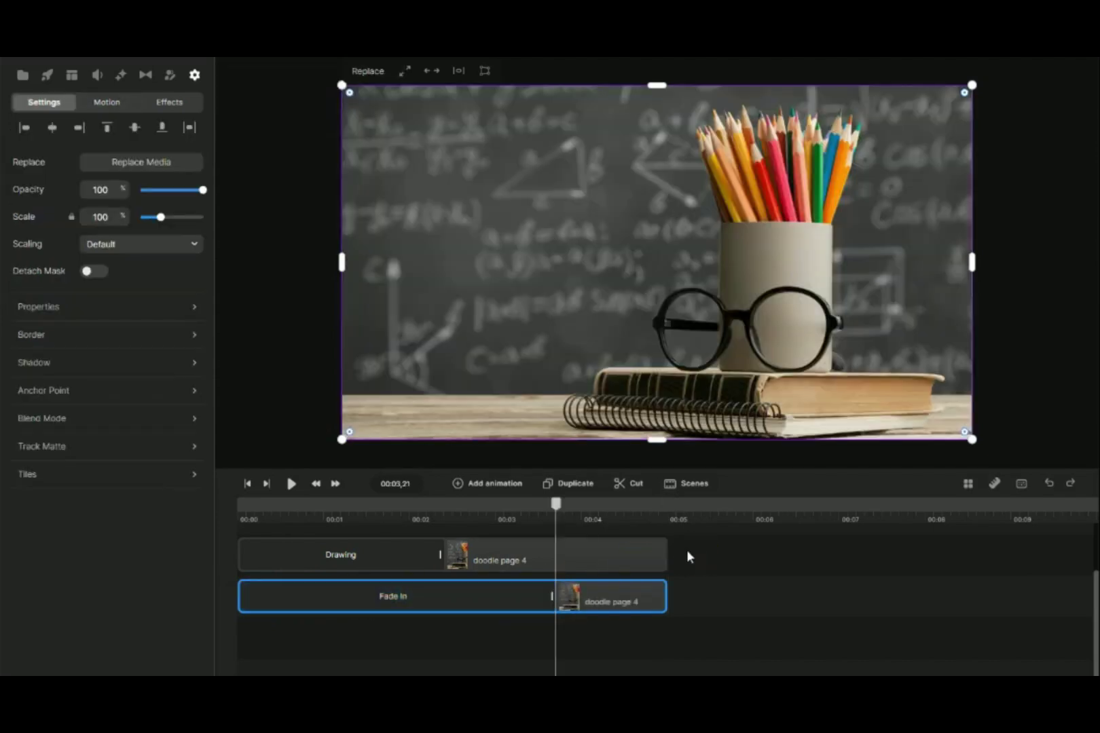
{"action": "left_click_drag", "start_coordinate": [664, 546], "coordinate": [638, 548]}
{"action": "left_click_drag", "start_coordinate": [664, 596], "coordinate": [641, 596]}
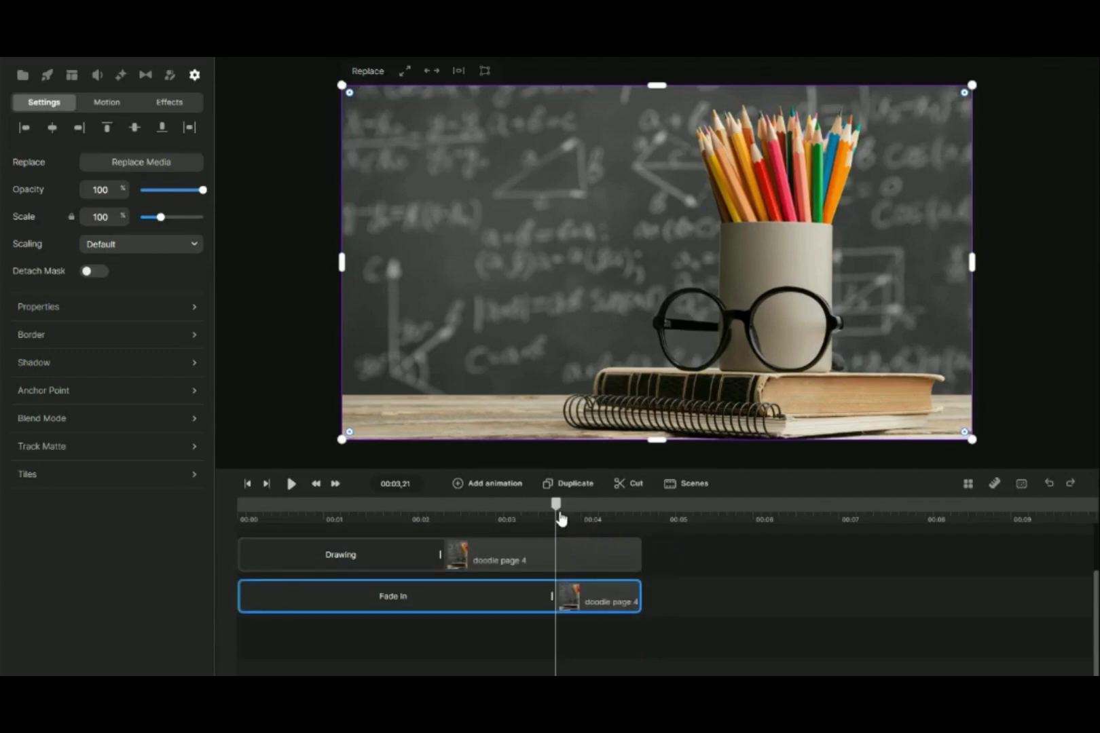
{"action": "left_click", "coordinate": [291, 484]}
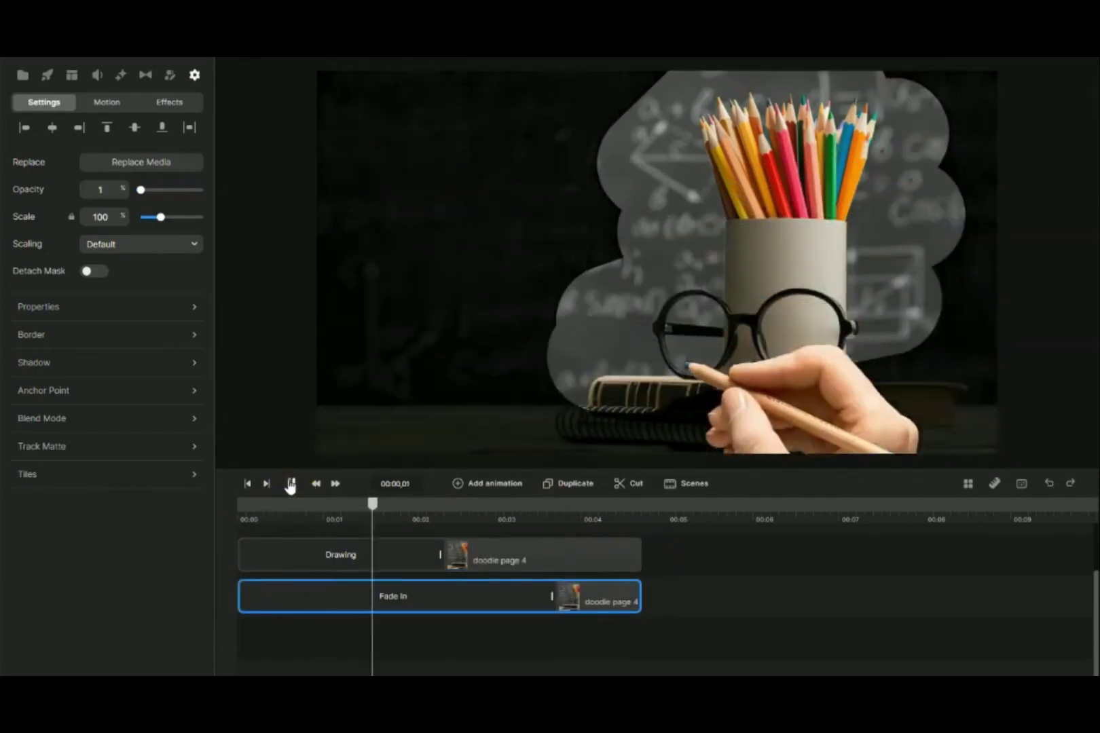